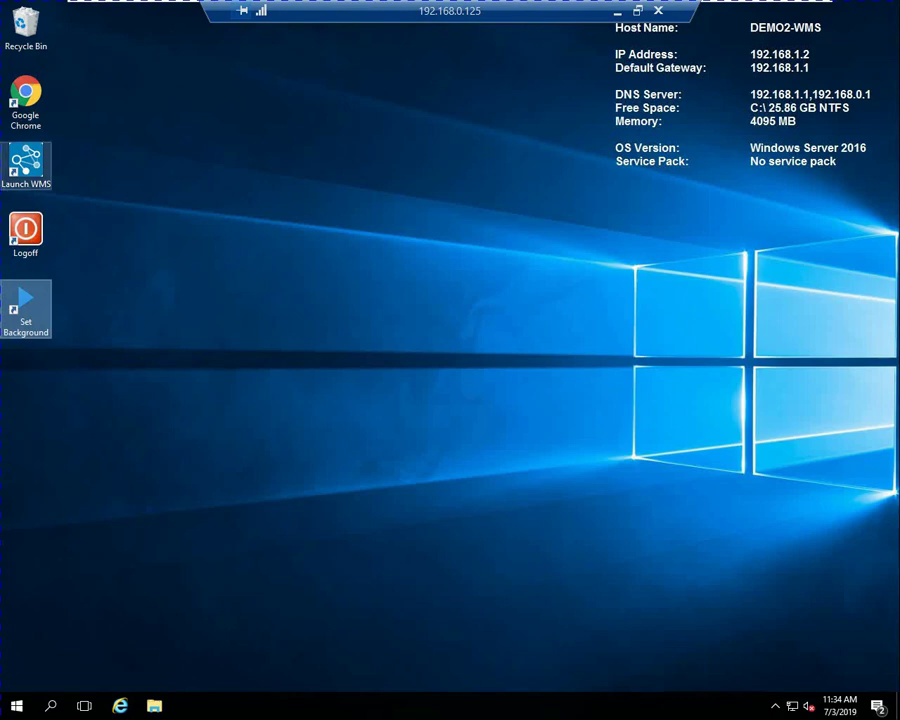
Launch WMS in the browser, maximize the window and sign in to the Dashboard
{"action": "left_click", "coordinate": [26, 165]}
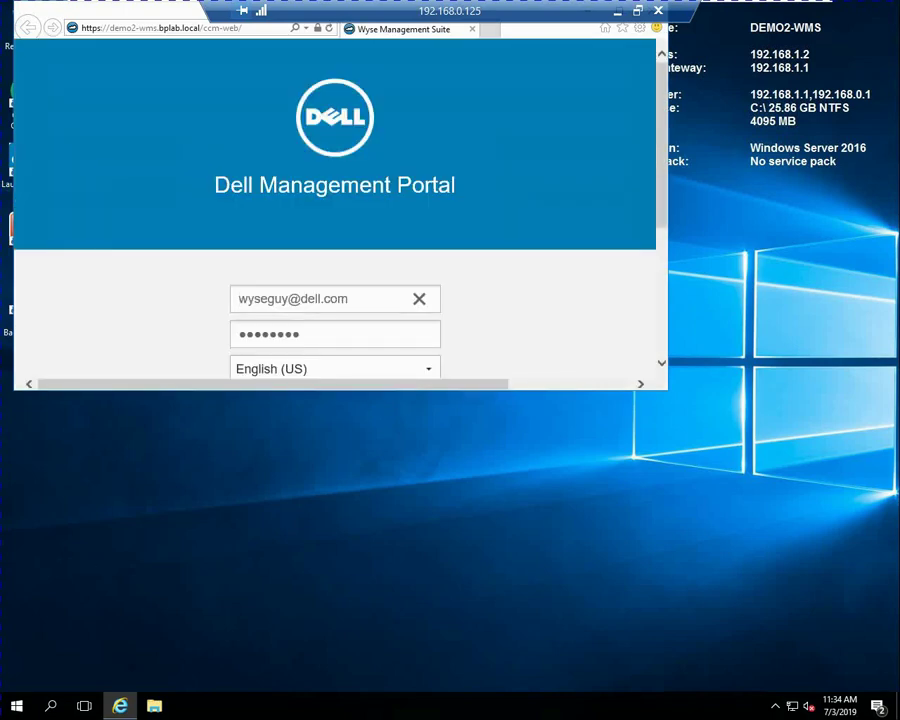
{"action": "left_click_drag", "start_coordinate": [121, 17], "coordinate": [279, 229]}
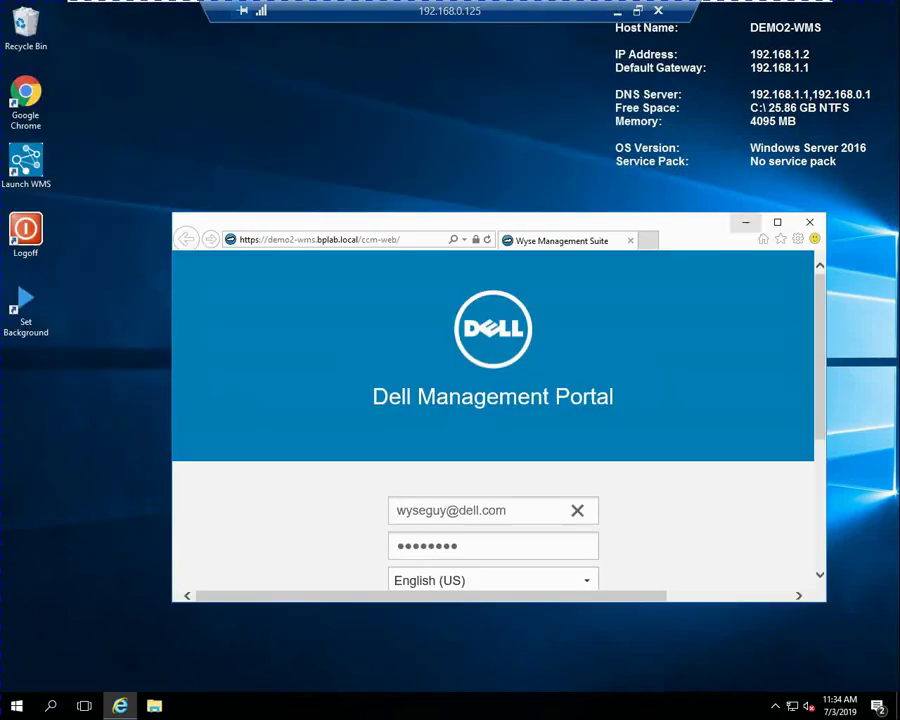
{"action": "left_click", "coordinate": [777, 222]}
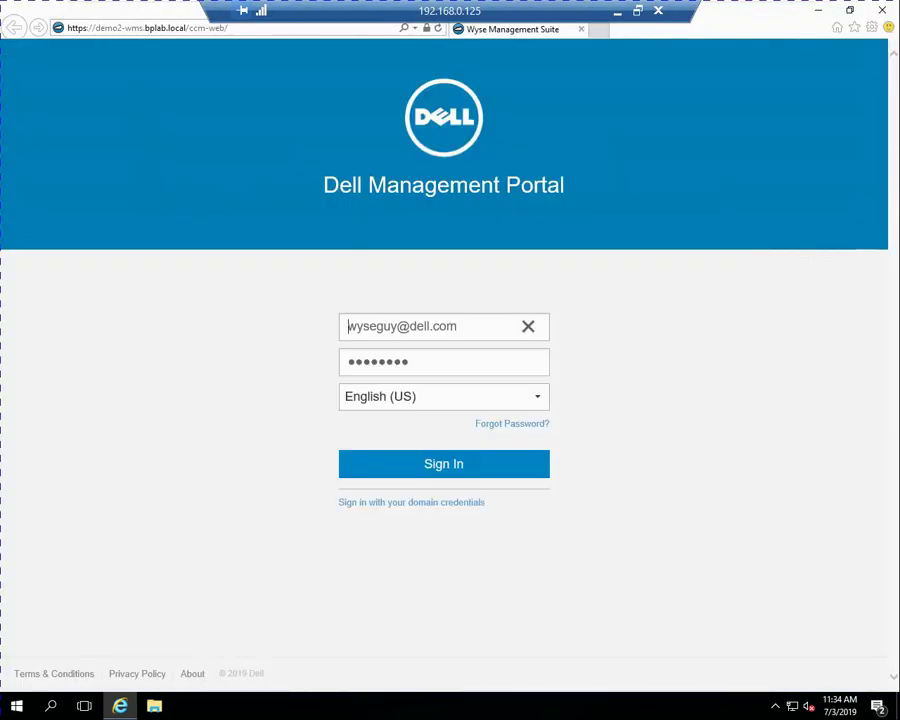
{"action": "key", "text": "Return"}
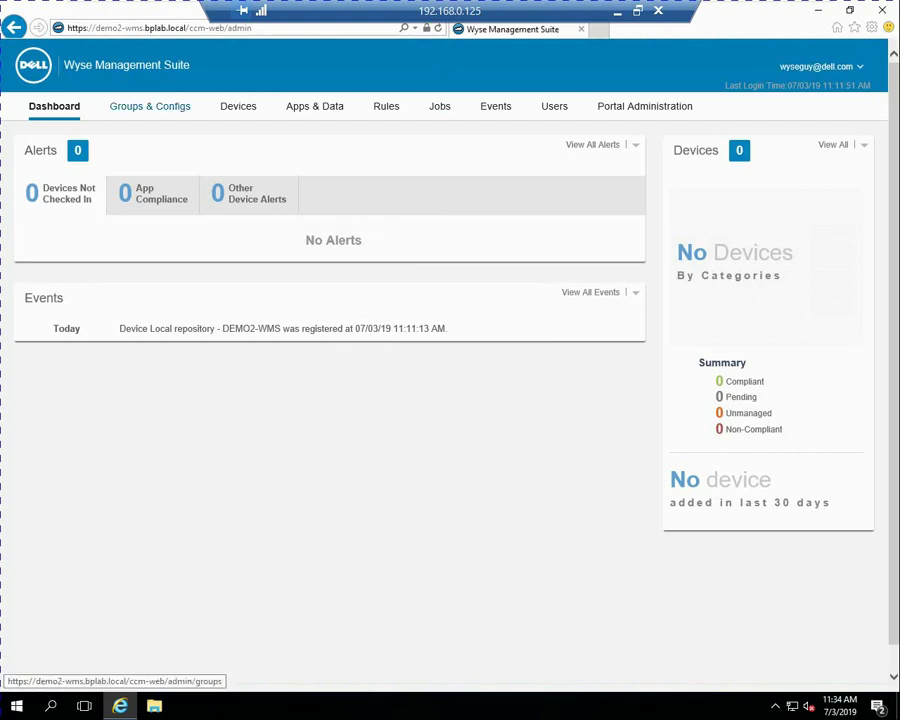
Switch to the Groups & Configs page to show the Default Policy Group tree
{"action": "left_click", "coordinate": [150, 106]}
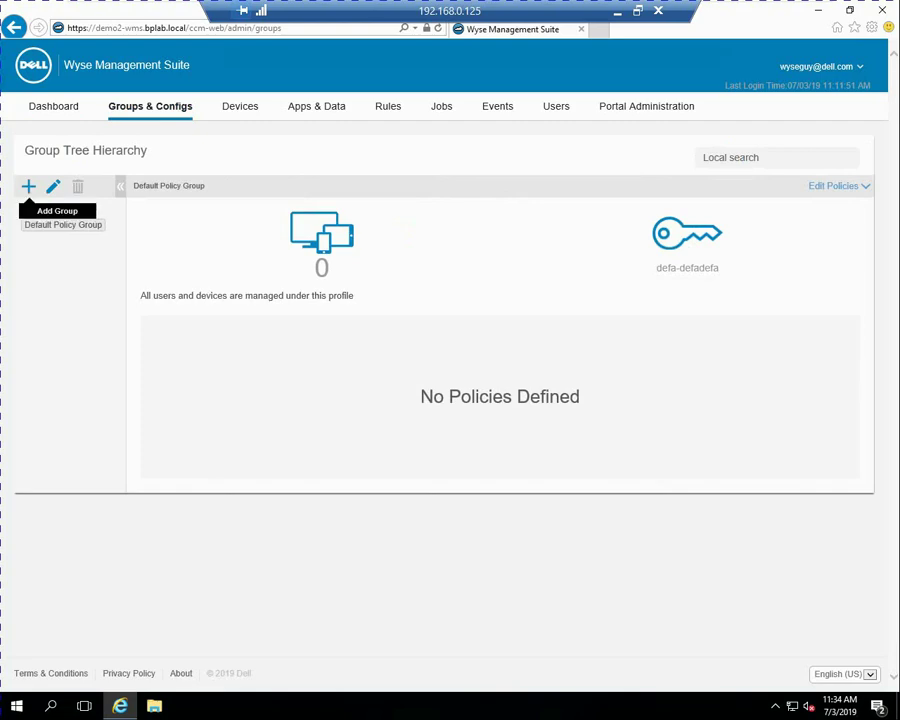
{"action": "left_click", "coordinate": [28, 186]}
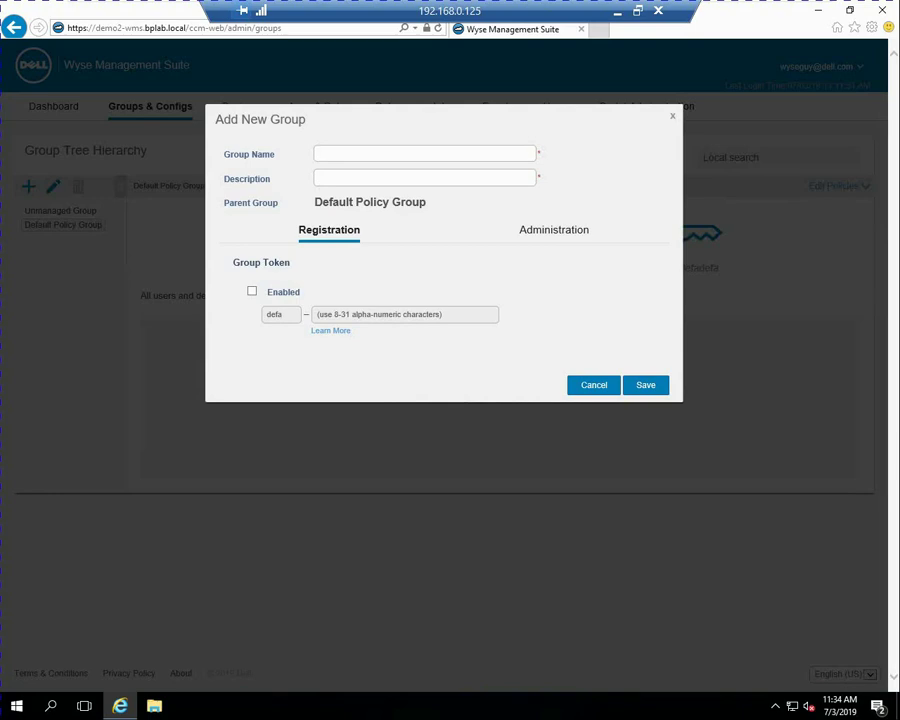
{"action": "type", "text": "CorpRoot"}
{"action": "key", "text": "ctrl+a"}
{"action": "key", "text": "ctrl+c"}
{"action": "left_click", "coordinate": [320, 178]}
{"action": "key", "text": "ctrl+v"}
{"action": "left_click", "coordinate": [251, 291]}
{"action": "left_click", "coordinate": [400, 314]}
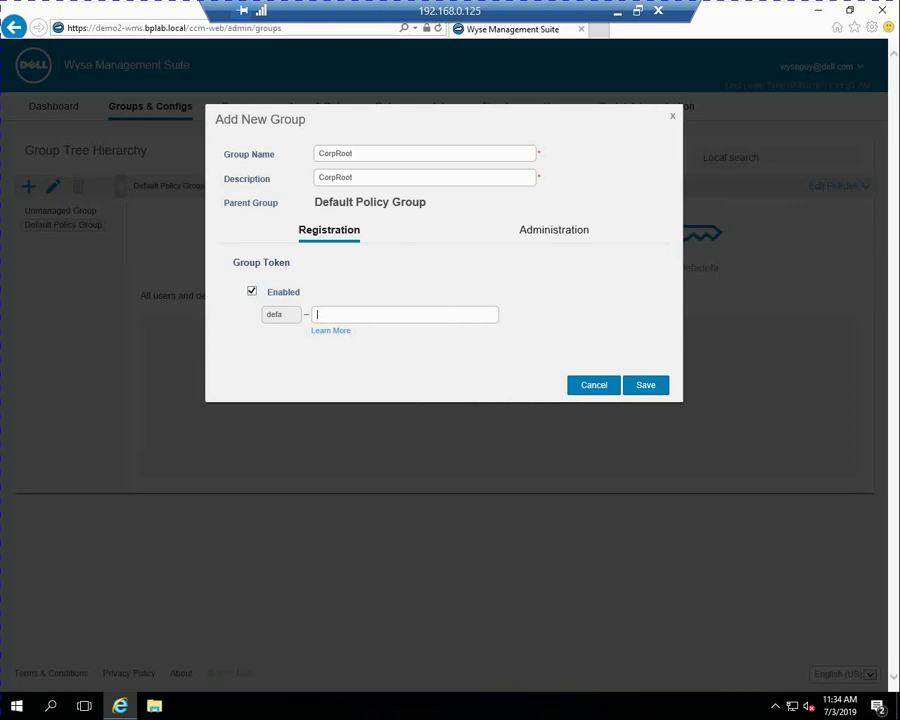
{"action": "key", "text": "ctrl+v"}
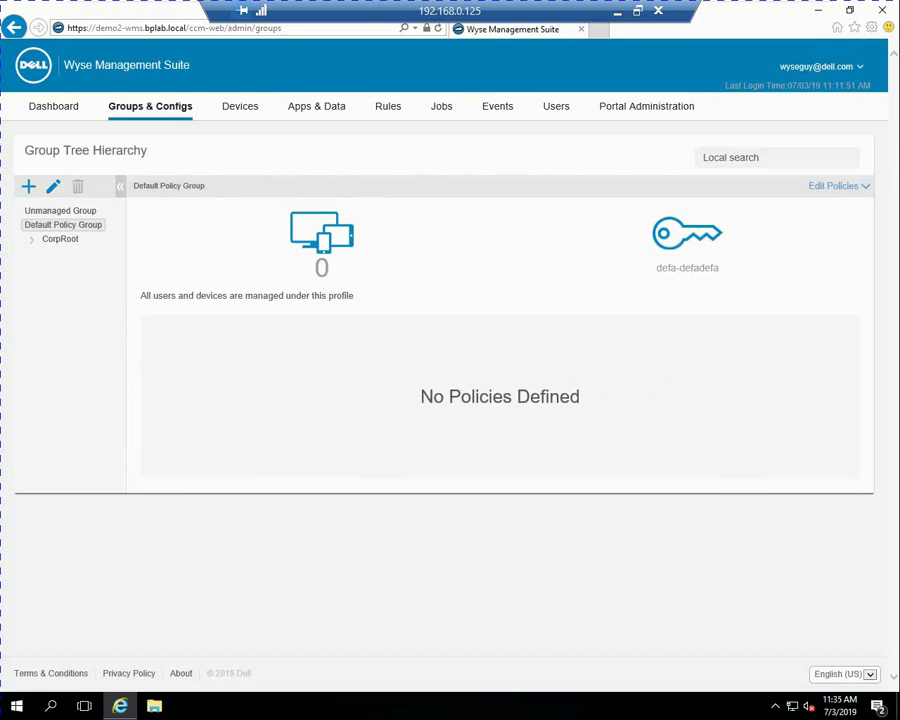
{"action": "left_click", "coordinate": [60, 239]}
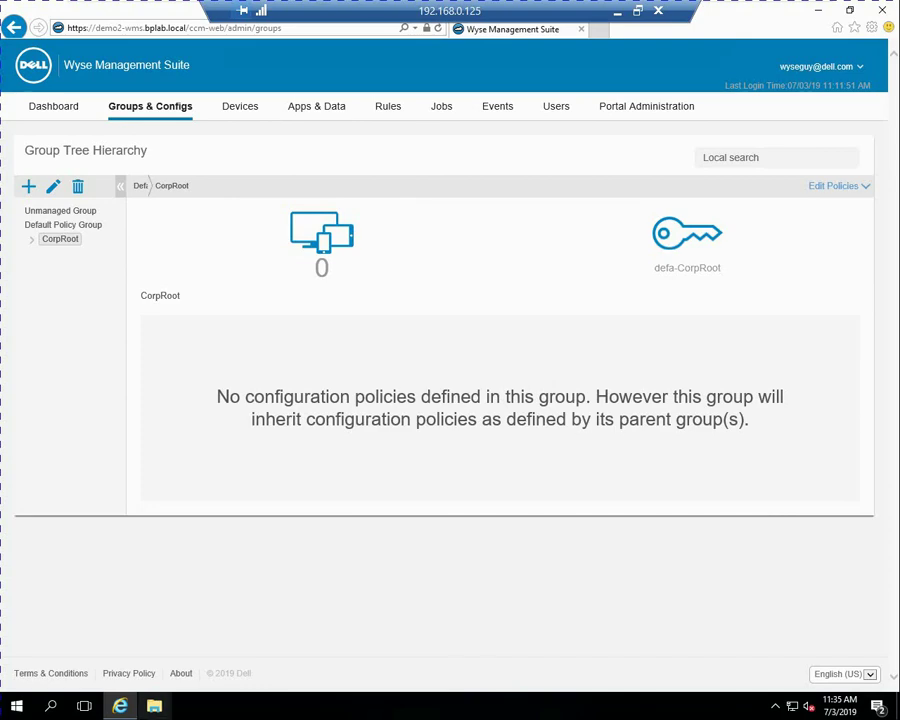
Open BlueWallpaper from the Pictures folder in Paint using the Edit command
{"action": "key", "text": "super+e"}
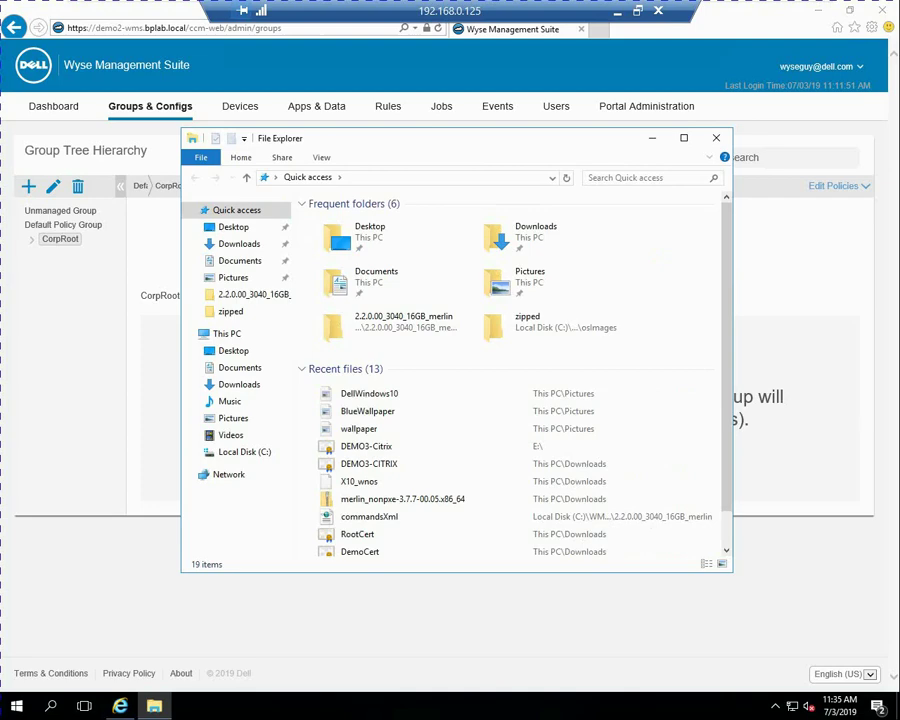
{"action": "left_click", "coordinate": [233, 277]}
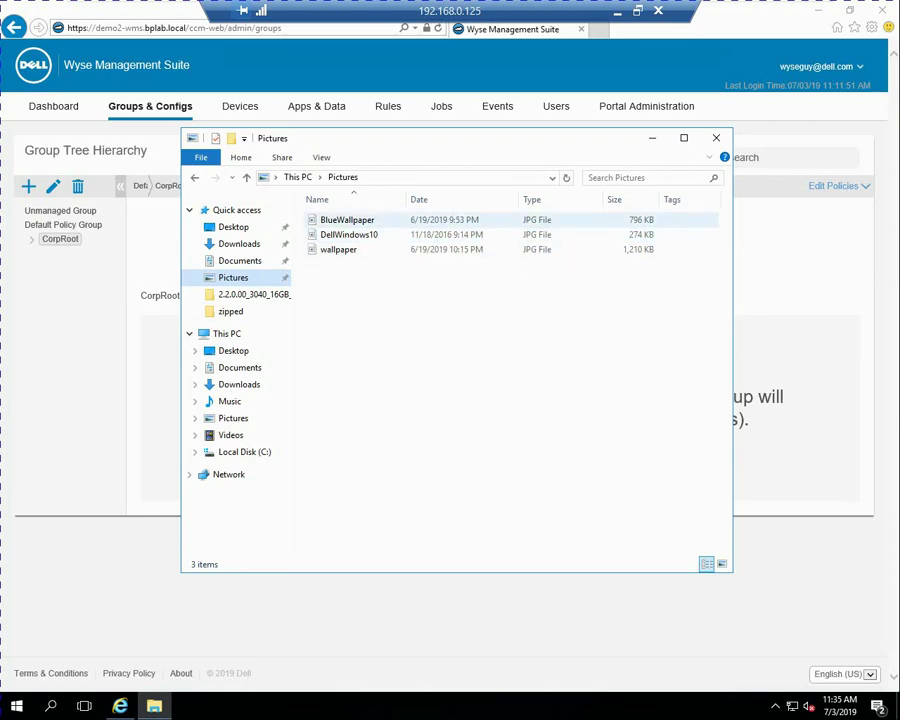
{"action": "left_click", "coordinate": [355, 222]}
{"action": "right_click", "coordinate": [355, 222]}
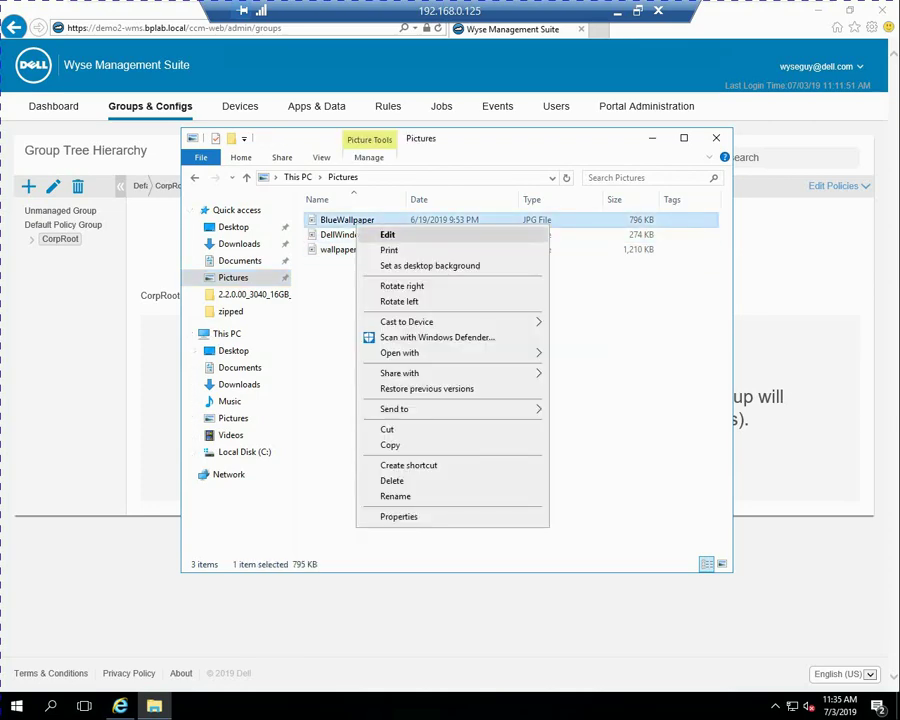
{"action": "left_click", "coordinate": [387, 234]}
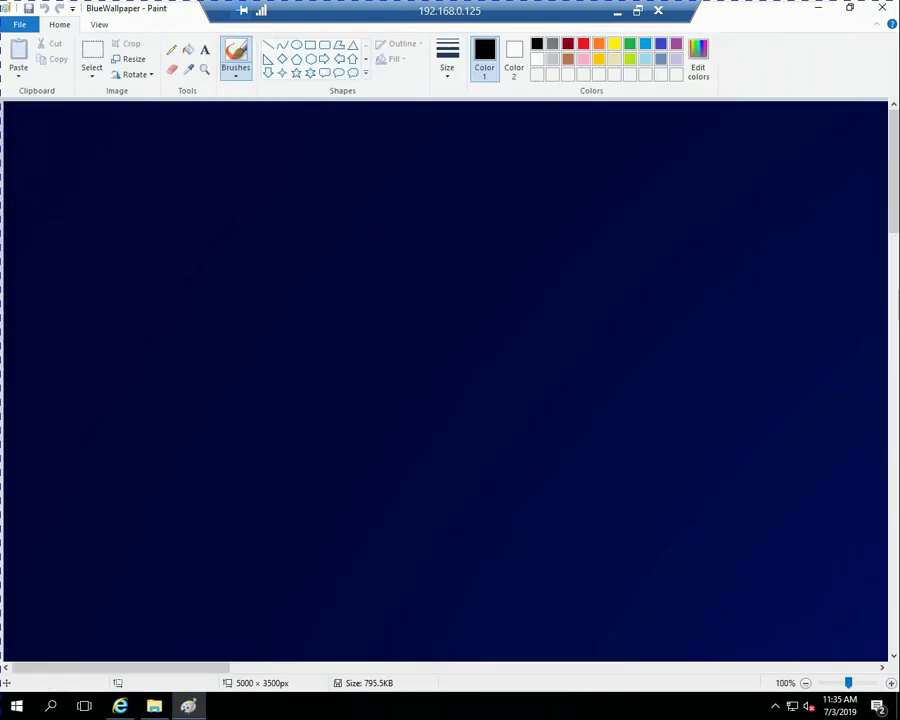
Zoom Paint out to 12.5% and move the white CorpRoot text to the bottom-right corner
{"action": "key", "text": "alt+v"}
{"action": "left_click", "coordinate": [47, 55]}
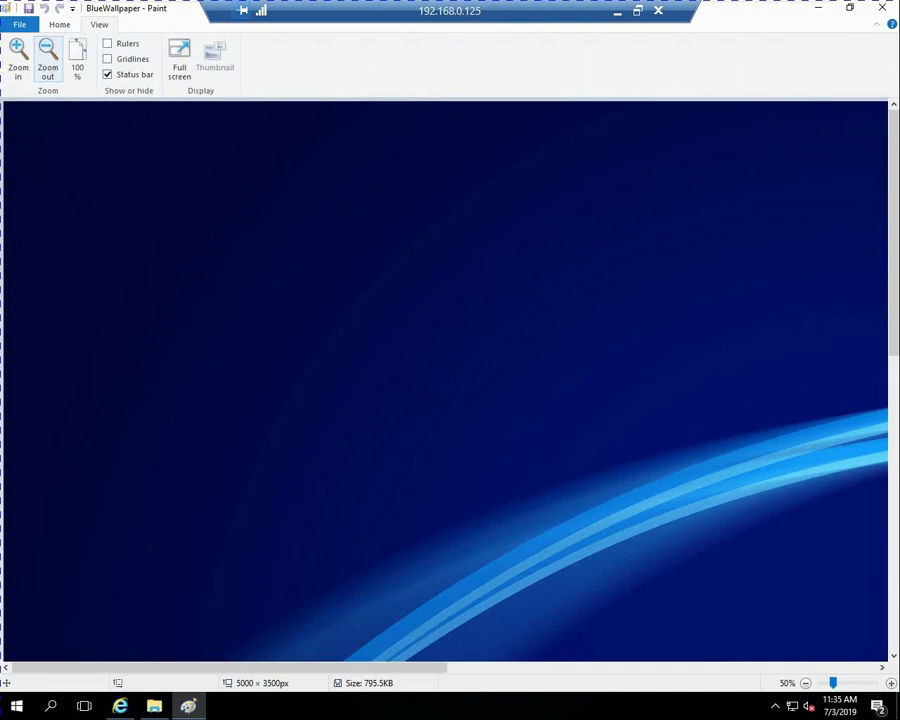
{"action": "left_click", "coordinate": [47, 55]}
{"action": "left_click", "coordinate": [47, 55]}
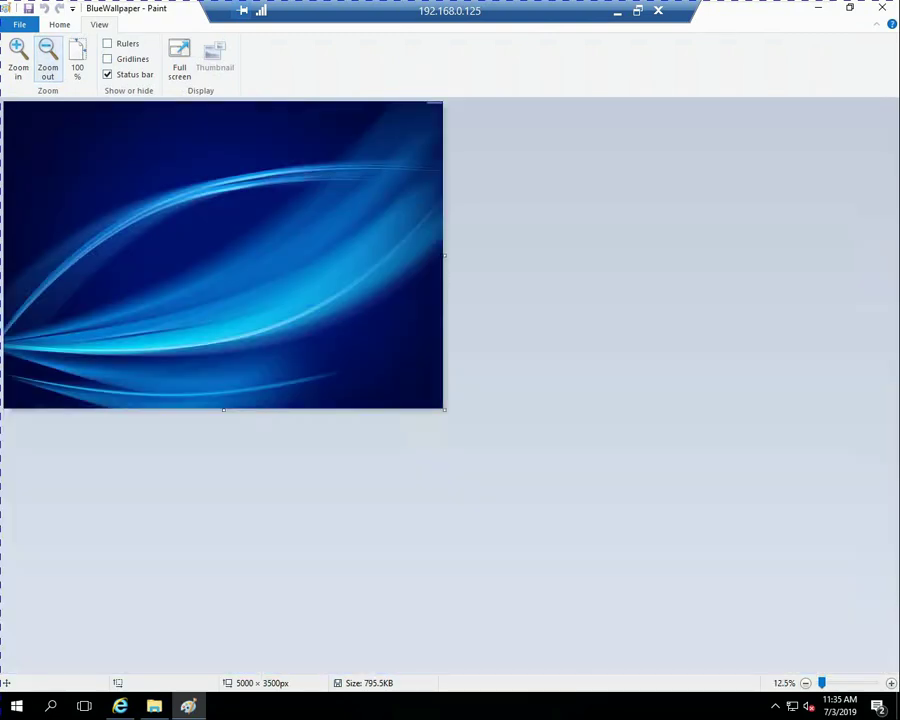
{"action": "left_click", "coordinate": [59, 24]}
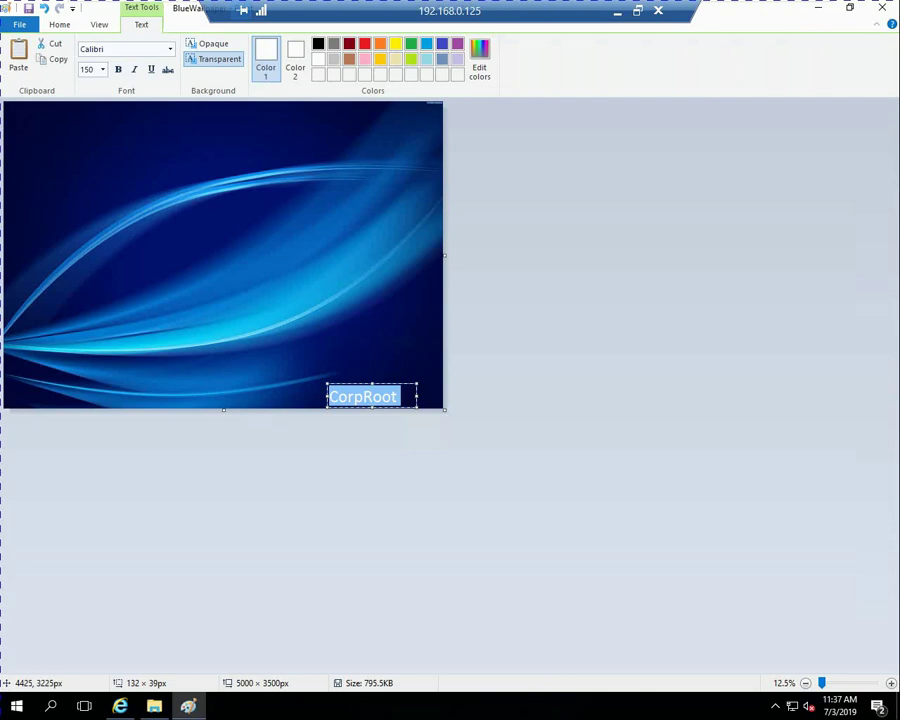
{"action": "left_click_drag", "start_coordinate": [393, 386], "coordinate": [356, 385]}
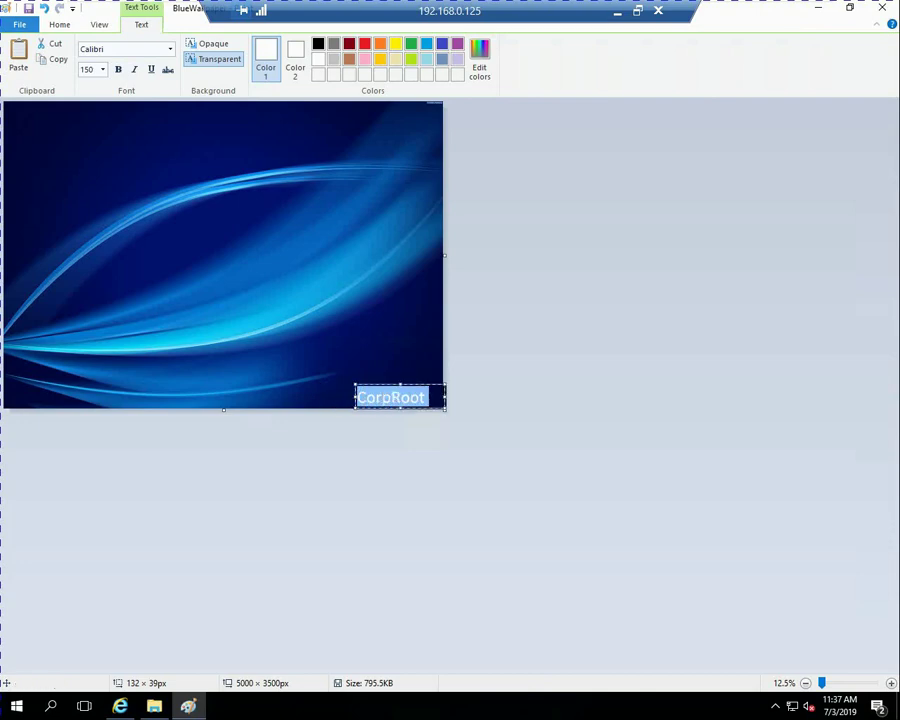
{"action": "key", "text": "alt+f"}
Save the edited wallpaper as a JPEG named CorpRoot in Pictures, then close Paint
{"action": "key", "text": "a"}
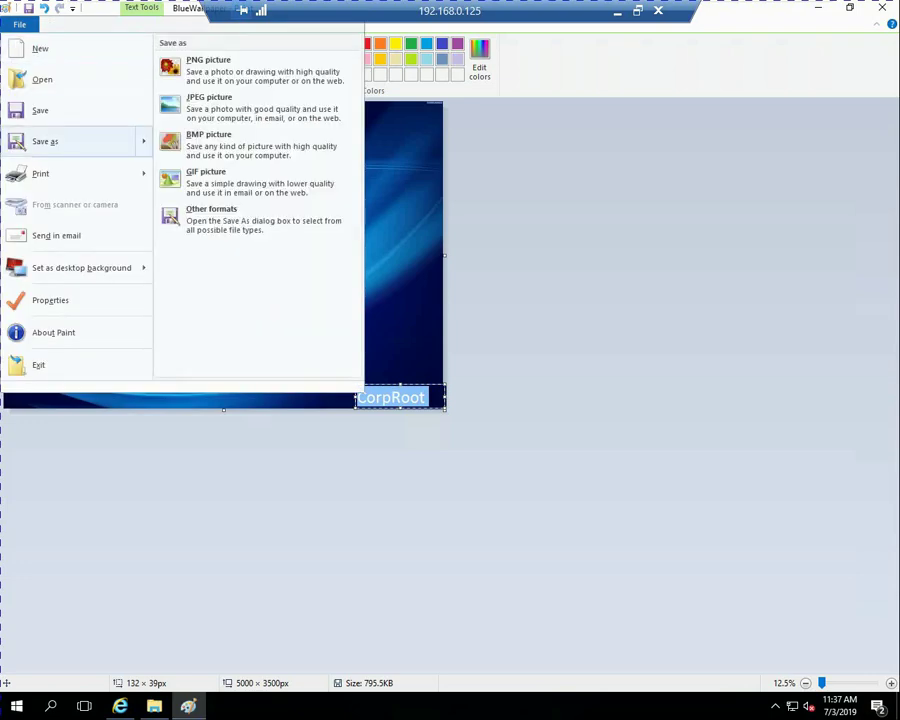
{"action": "key", "text": "j"}
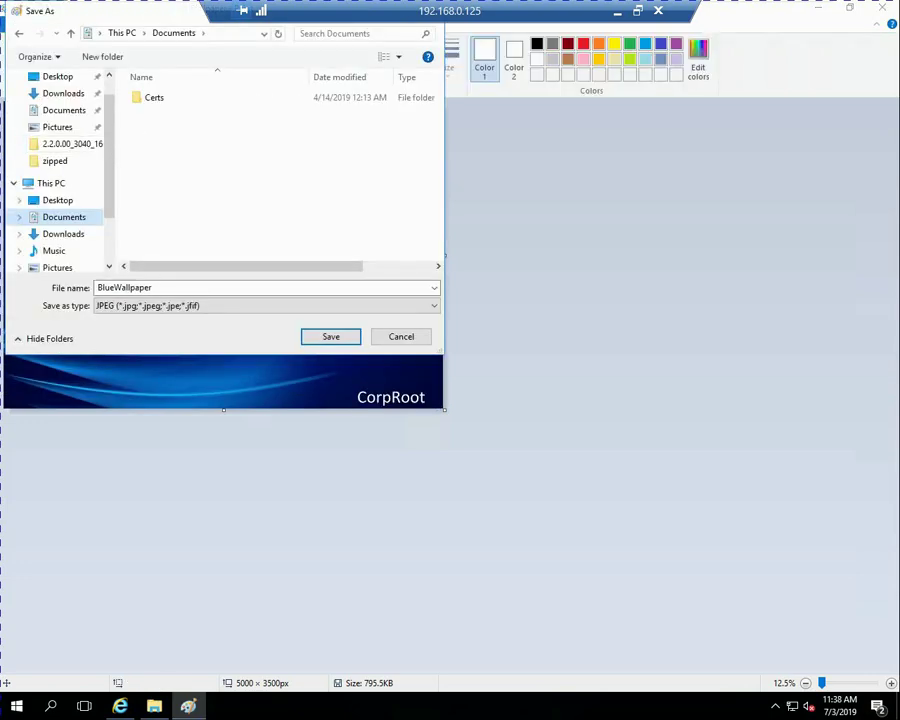
{"action": "left_click", "coordinate": [57, 127]}
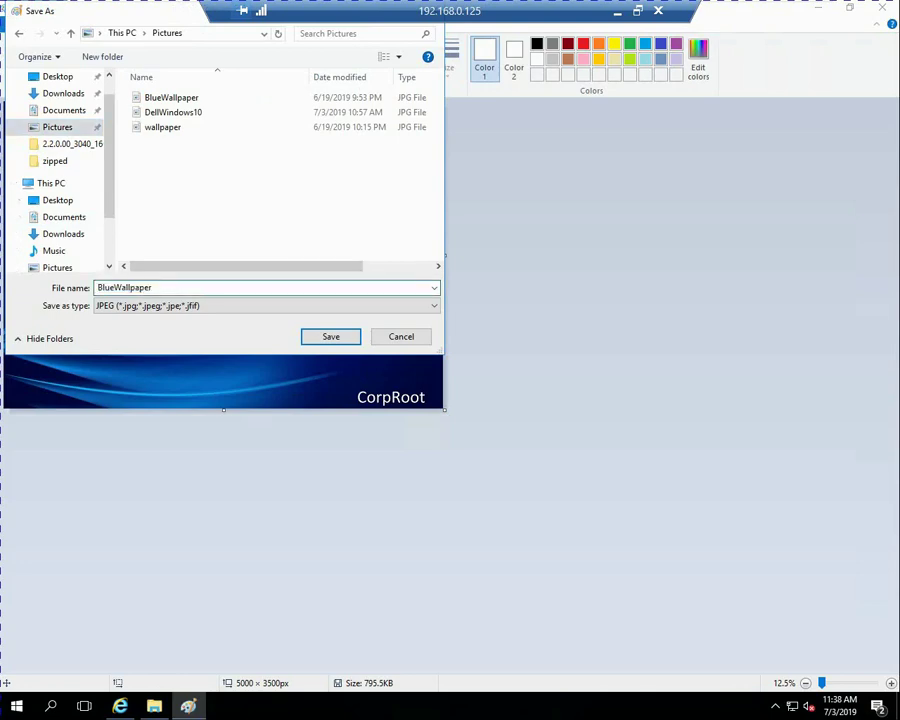
{"action": "key", "text": "ctrl+a"}
{"action": "type", "text": "CorpRoot"}
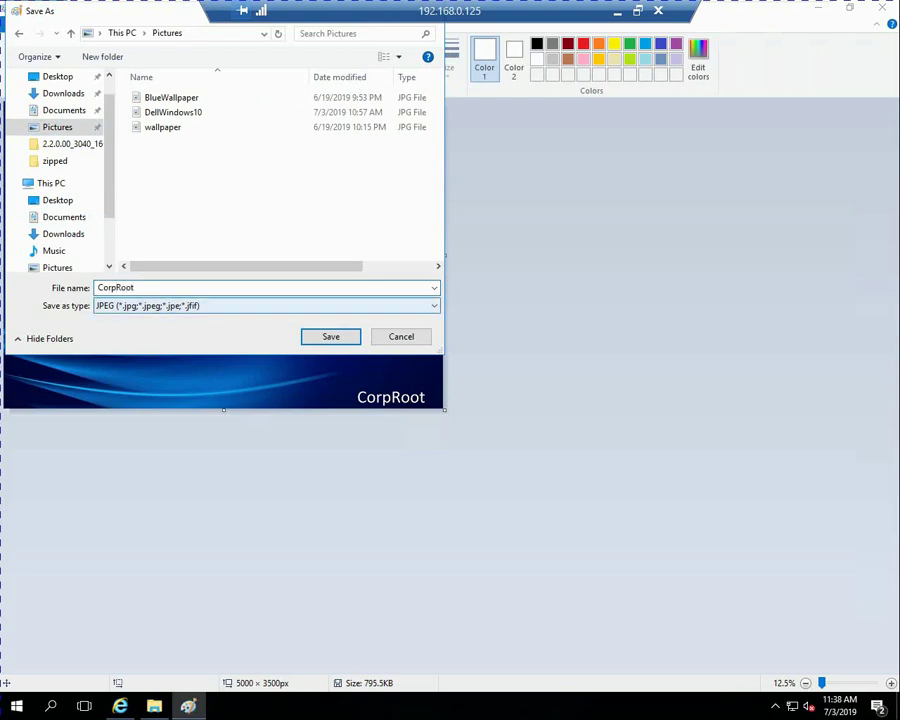
{"action": "key", "text": "Return"}
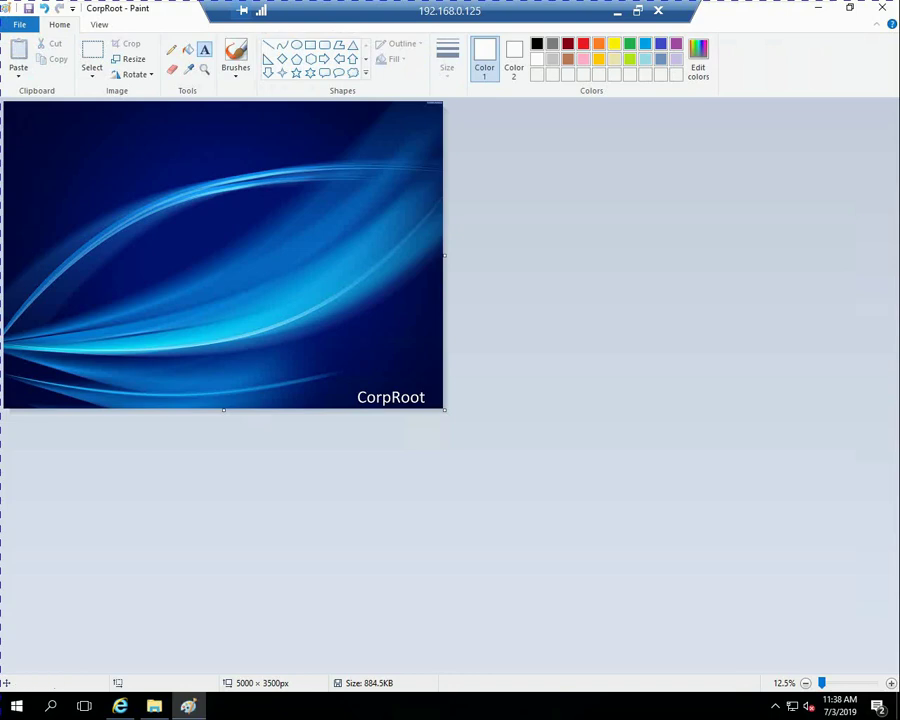
{"action": "key", "text": "alt+F4"}
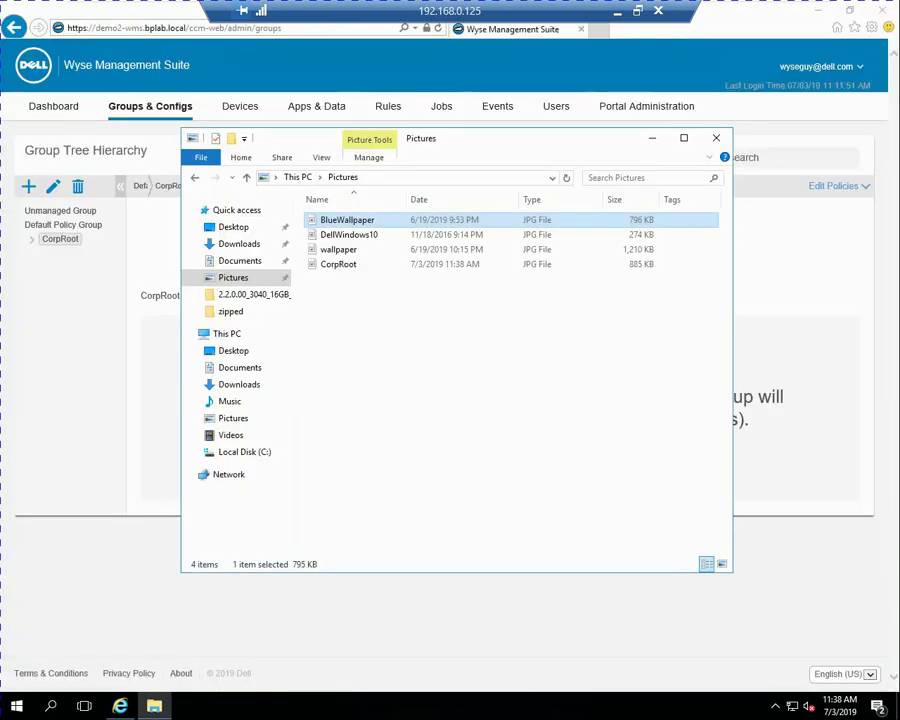
Close File Explorer and open the Inventory file repository under Apps & Data
{"action": "left_click", "coordinate": [716, 138]}
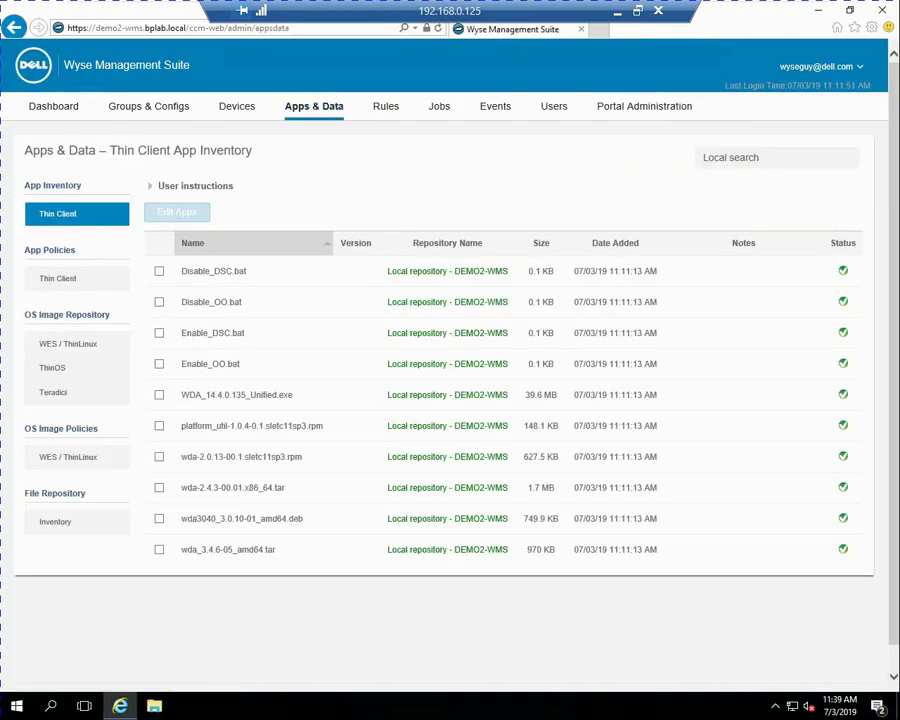
{"action": "left_click", "coordinate": [55, 521]}
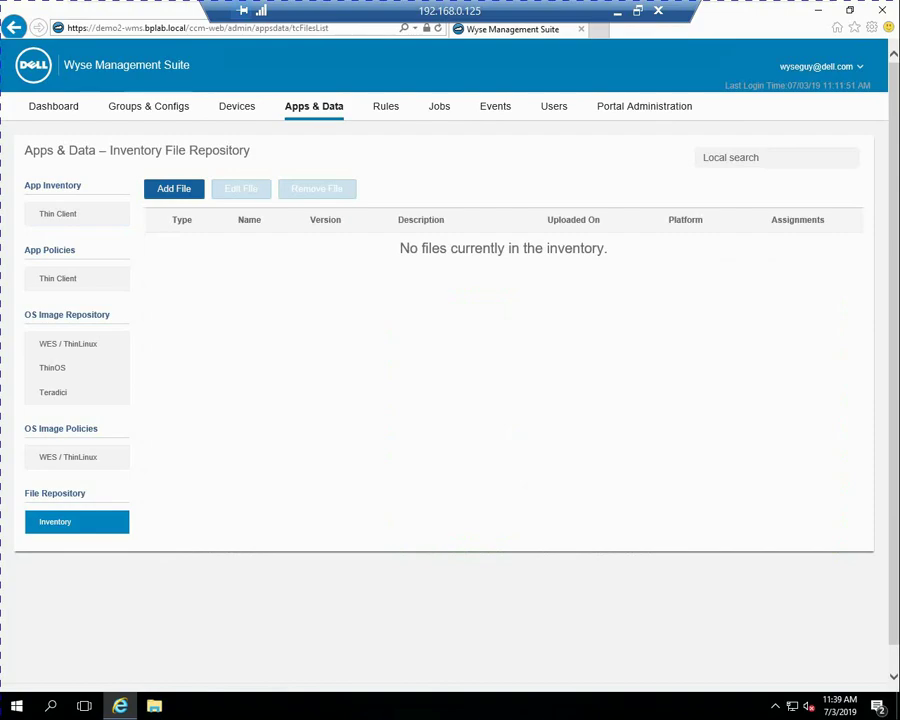
Upload CorpRoot.jpg to the repository as Wallpaper, described 'Blue Wallpaper for CorpRoot'
{"action": "left_click", "coordinate": [173, 188]}
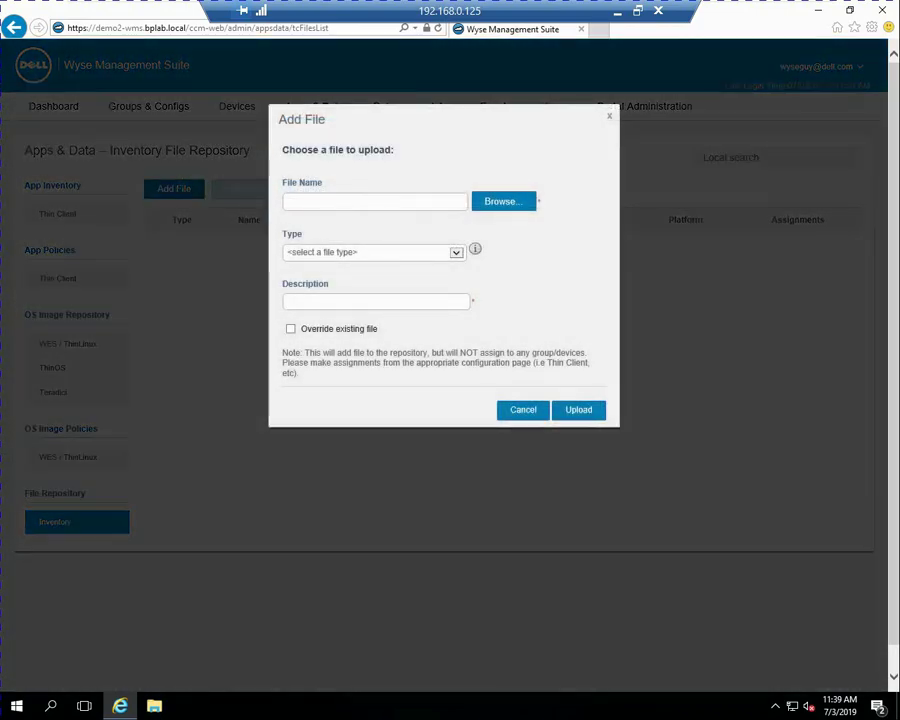
{"action": "mouse_move", "coordinate": [475, 248]}
{"action": "left_click", "coordinate": [505, 201]}
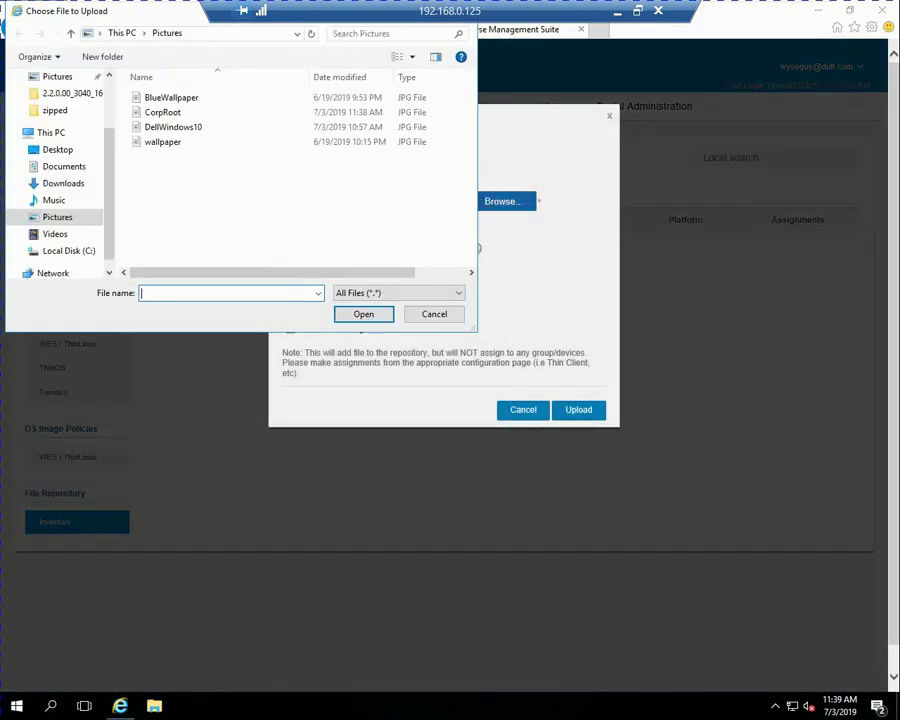
{"action": "left_click", "coordinate": [163, 112]}
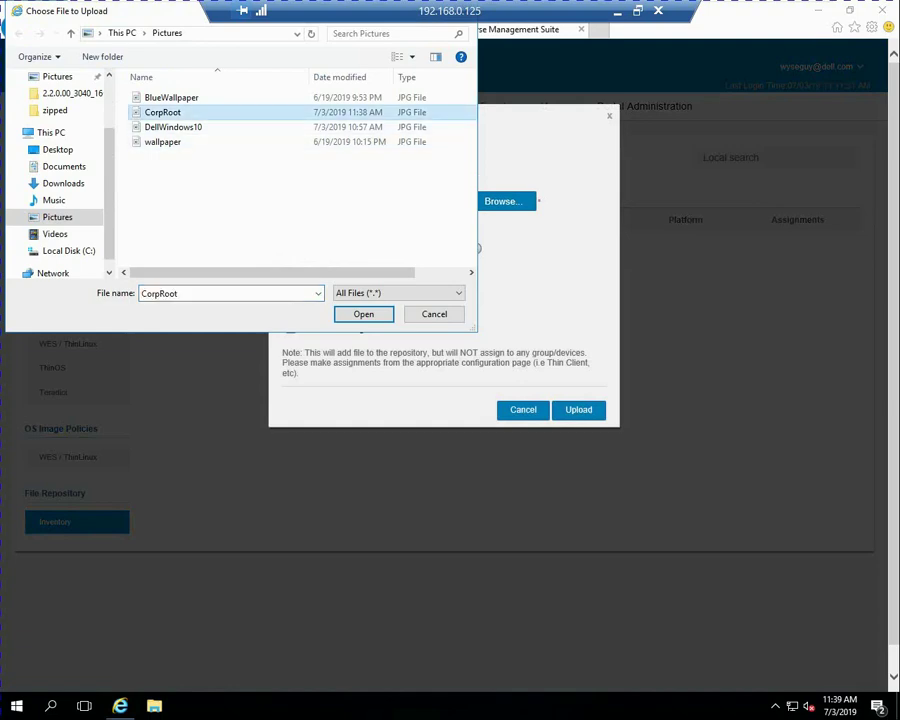
{"action": "left_click", "coordinate": [363, 314]}
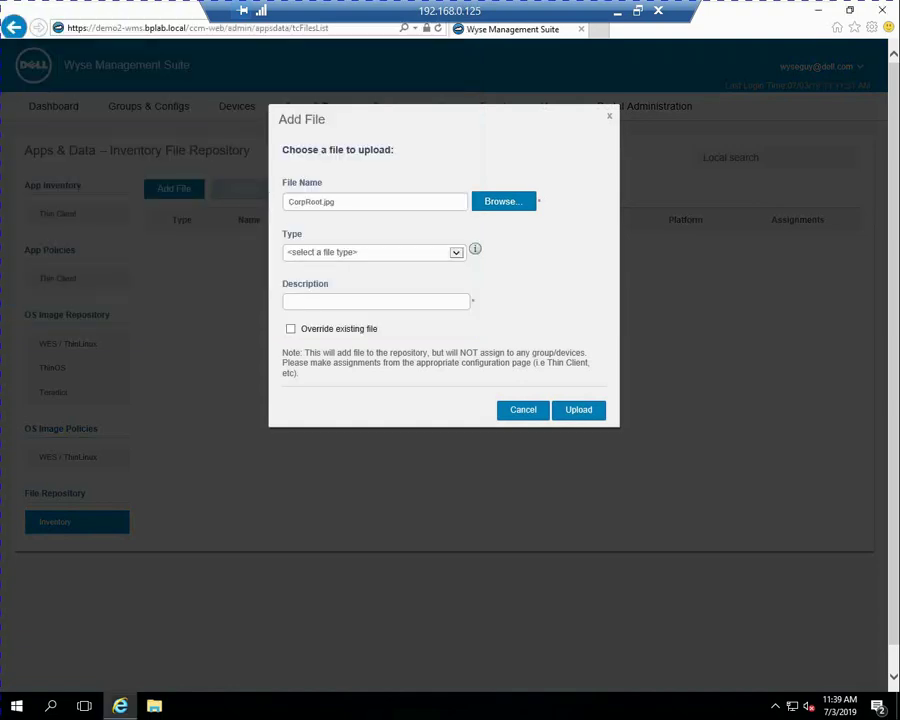
{"action": "left_click", "coordinate": [372, 252]}
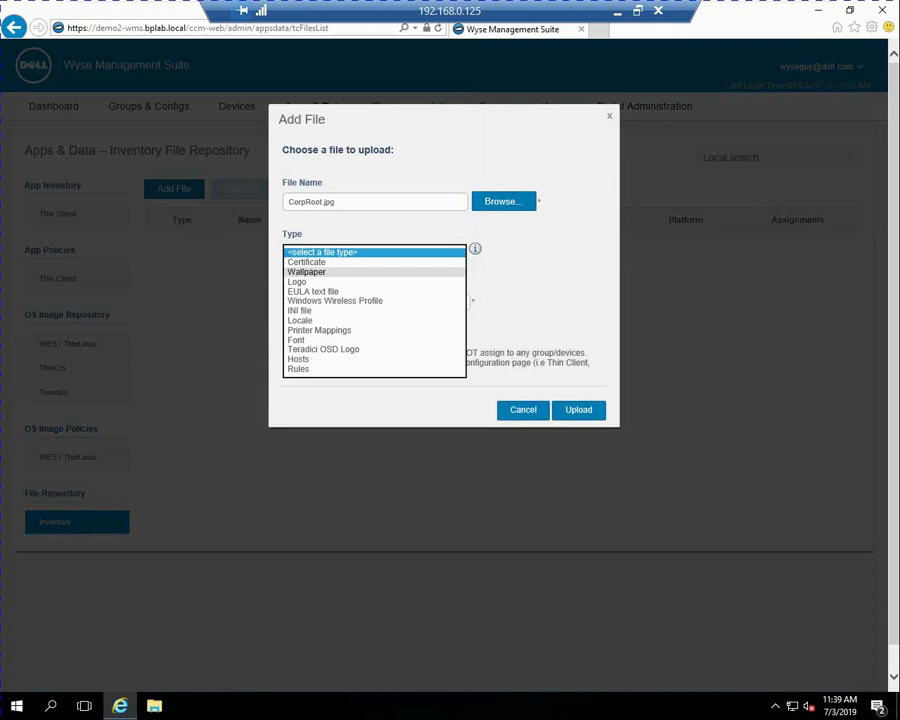
{"action": "left_click", "coordinate": [310, 274]}
{"action": "key", "text": "Tab"}
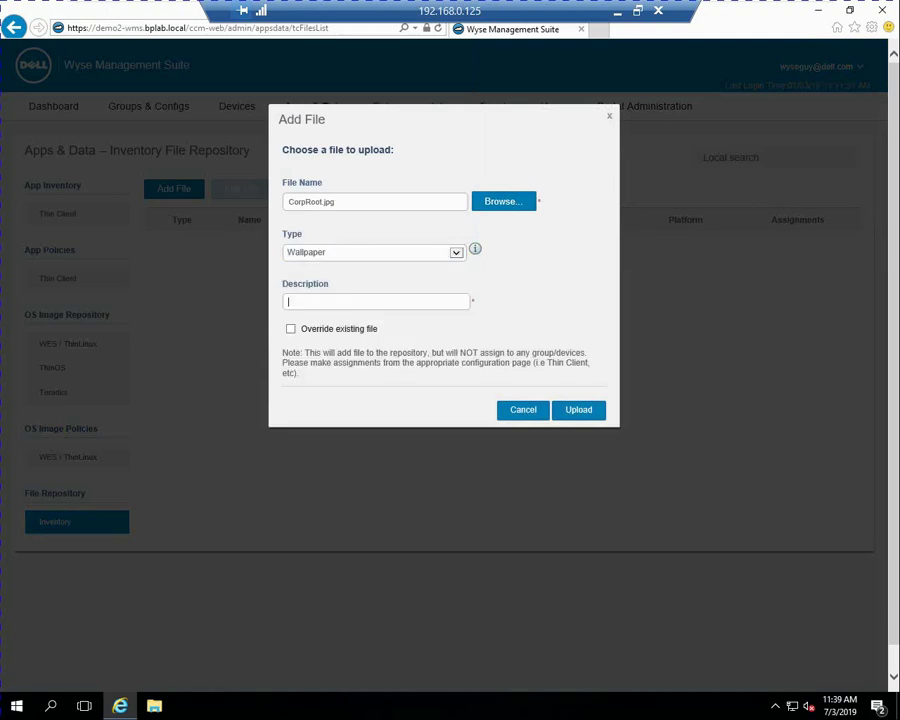
{"action": "type", "text": "Blue Wallpaper for CorpRoot"}
{"action": "key", "text": "Return"}
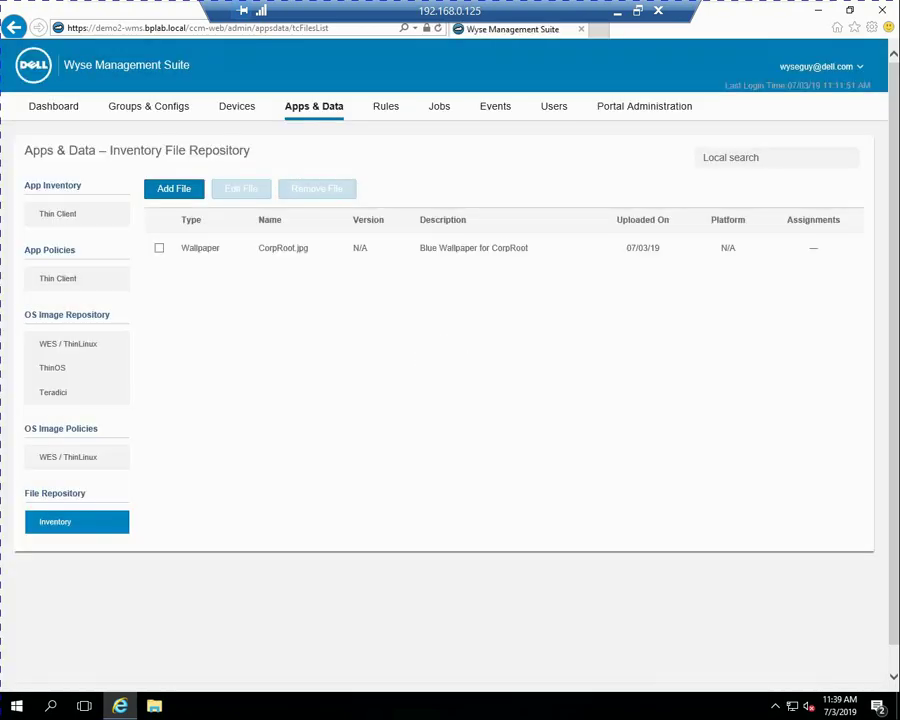
{"action": "left_click", "coordinate": [148, 106]}
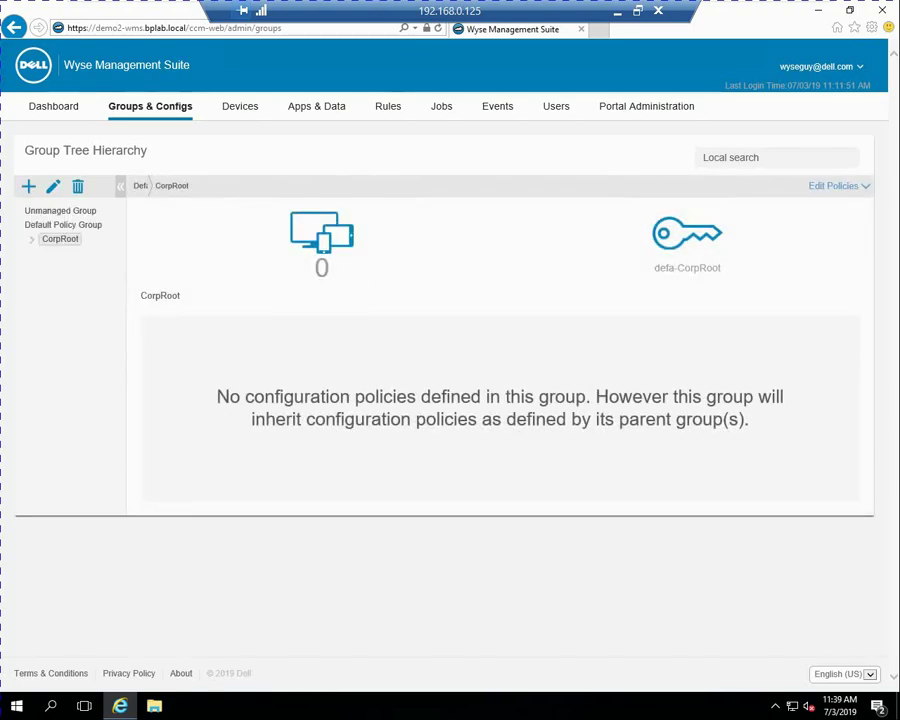
Enable CorpRoot.jpg wallpaper with desktop colour #000000 in CorpRoot's ThinOS Visual Experience policy, then publish
{"action": "left_click", "coordinate": [836, 186]}
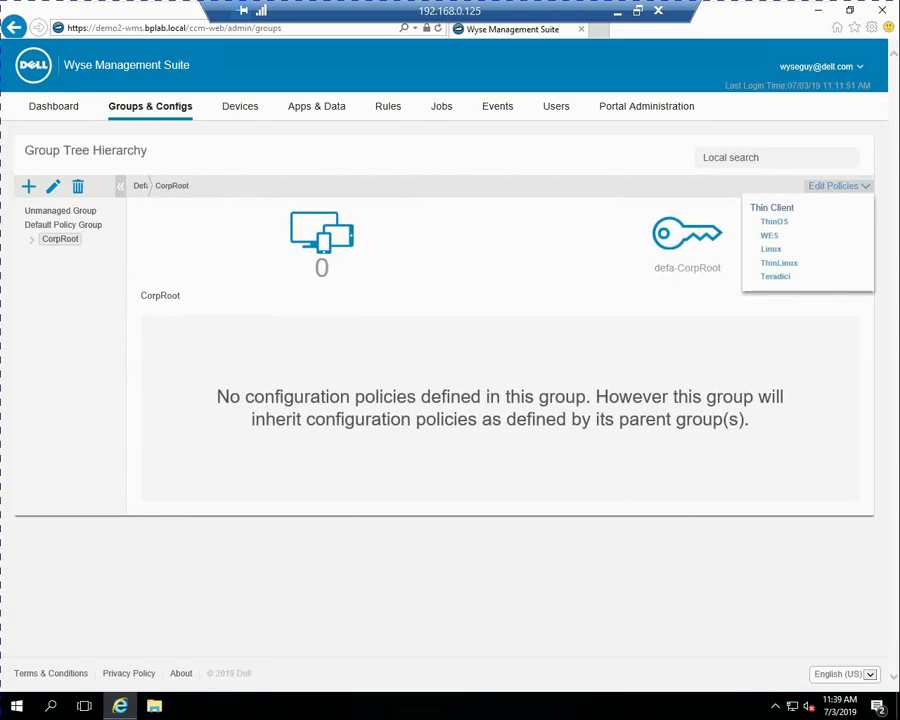
{"action": "left_click", "coordinate": [774, 221]}
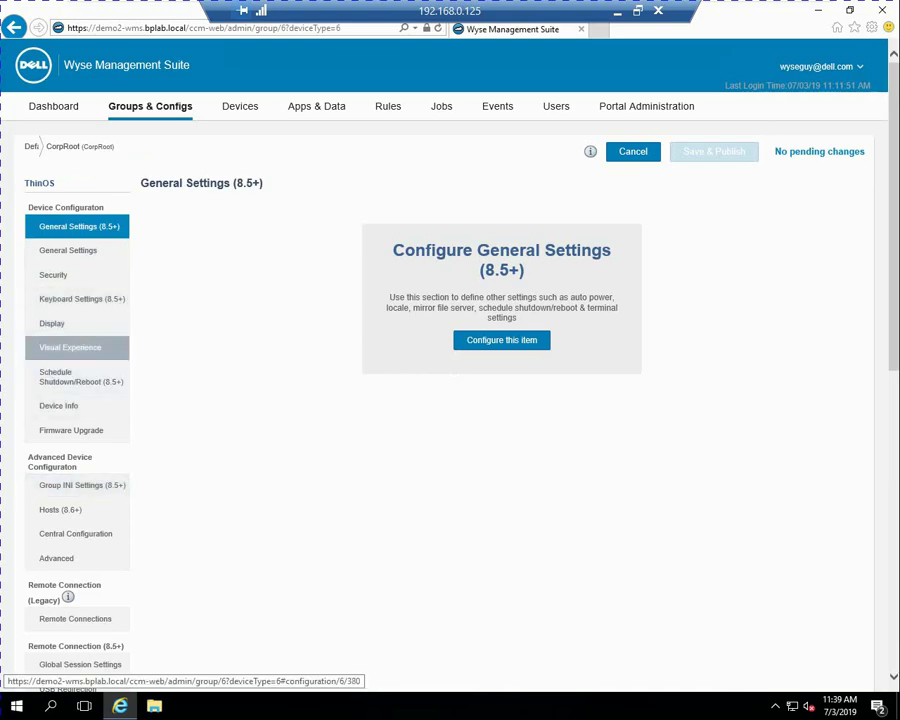
{"action": "left_click", "coordinate": [70, 347]}
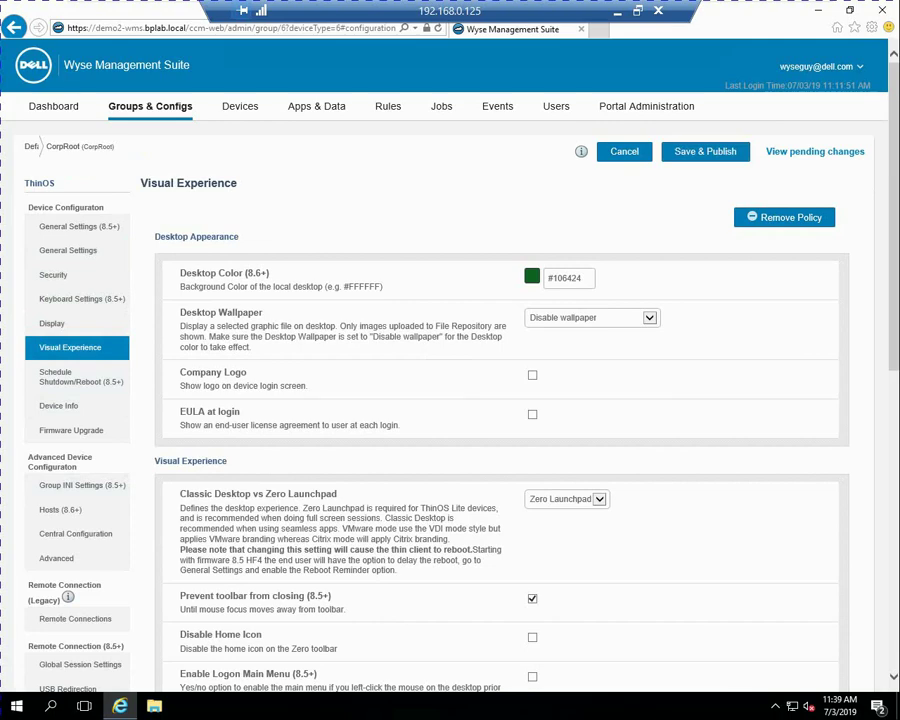
{"action": "left_click", "coordinate": [591, 317]}
{"action": "left_click", "coordinate": [562, 323]}
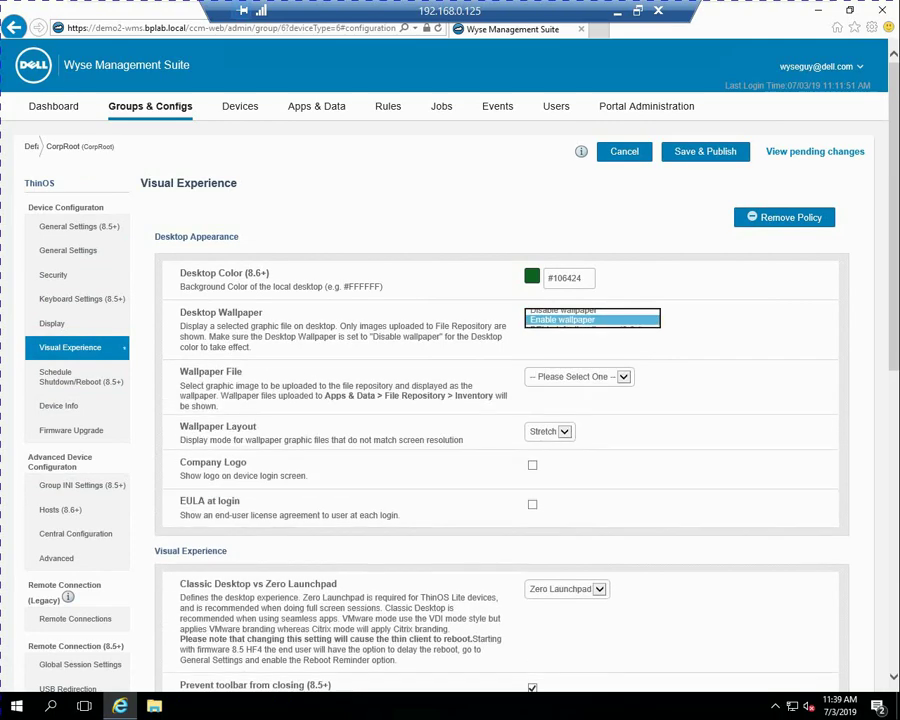
{"action": "left_click", "coordinate": [578, 377]}
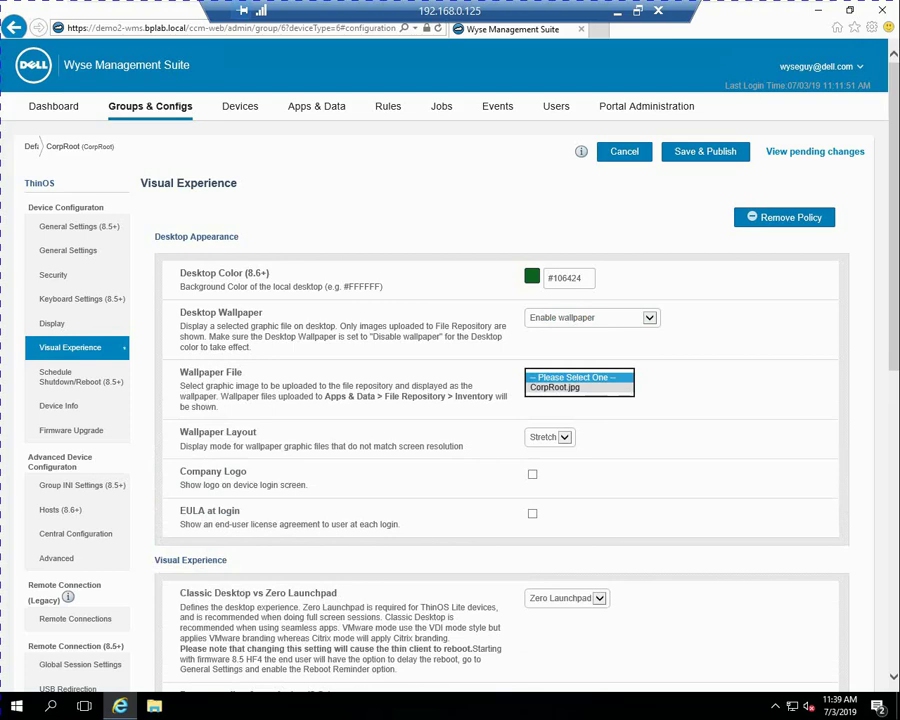
{"action": "left_click", "coordinate": [555, 385]}
{"action": "double_click", "coordinate": [565, 278]}
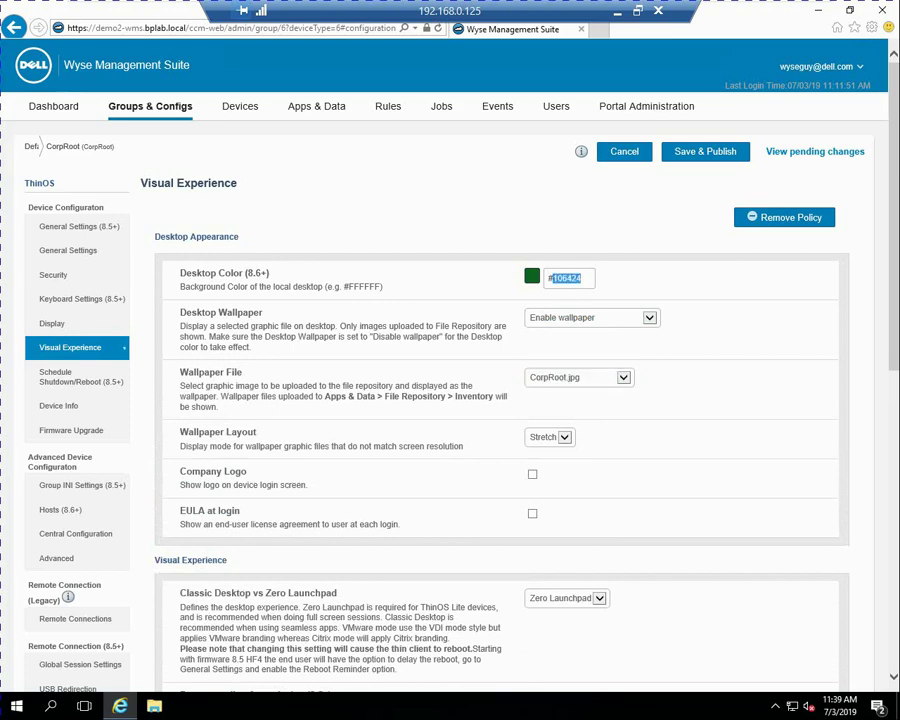
{"action": "type", "text": "000000"}
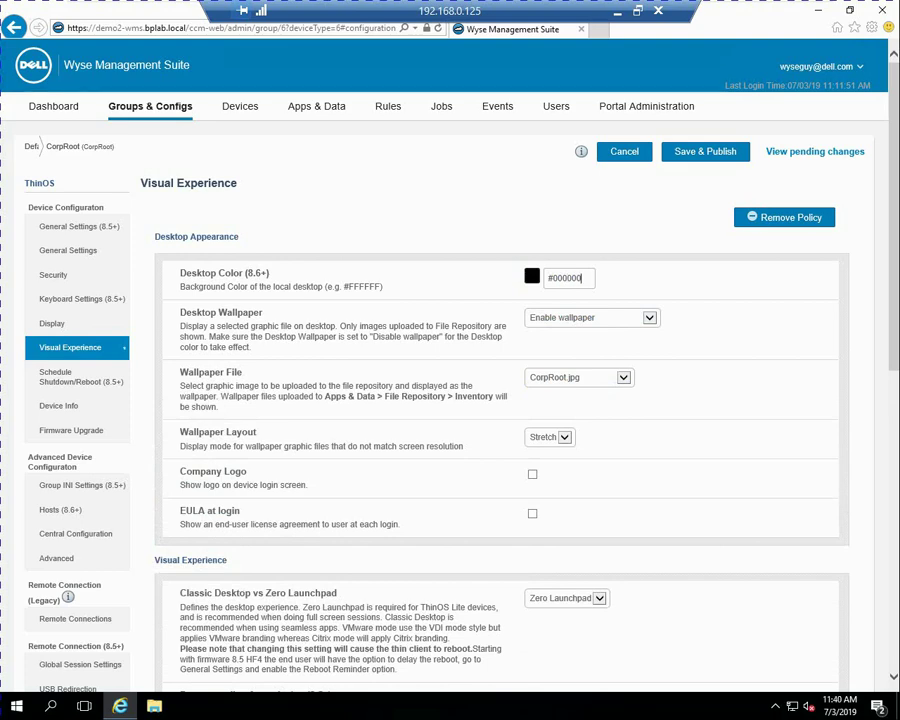
{"action": "type", "text": "0"}
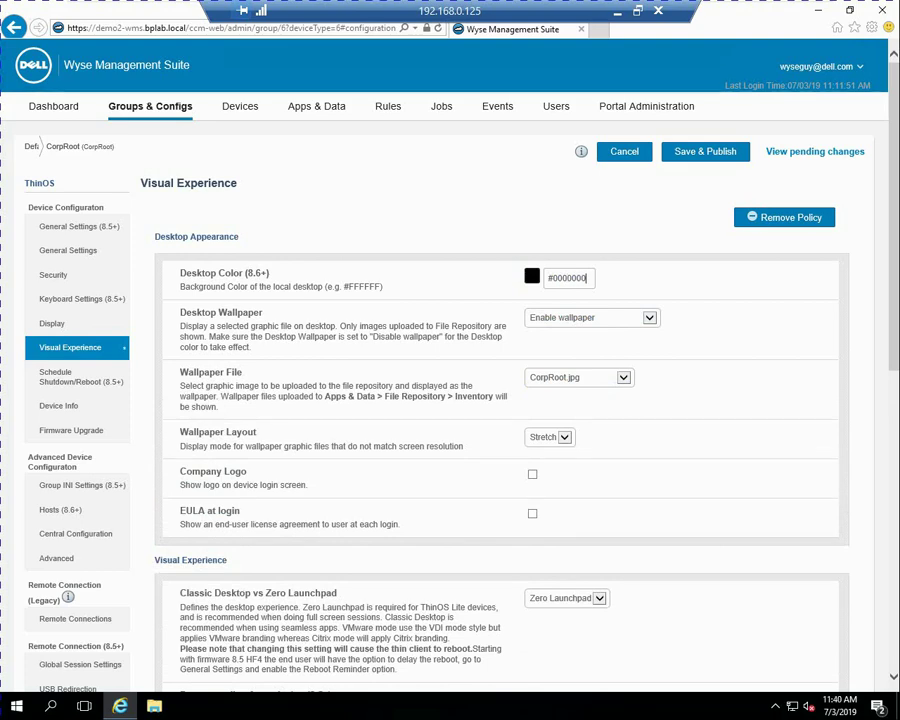
{"action": "left_click", "coordinate": [705, 151]}
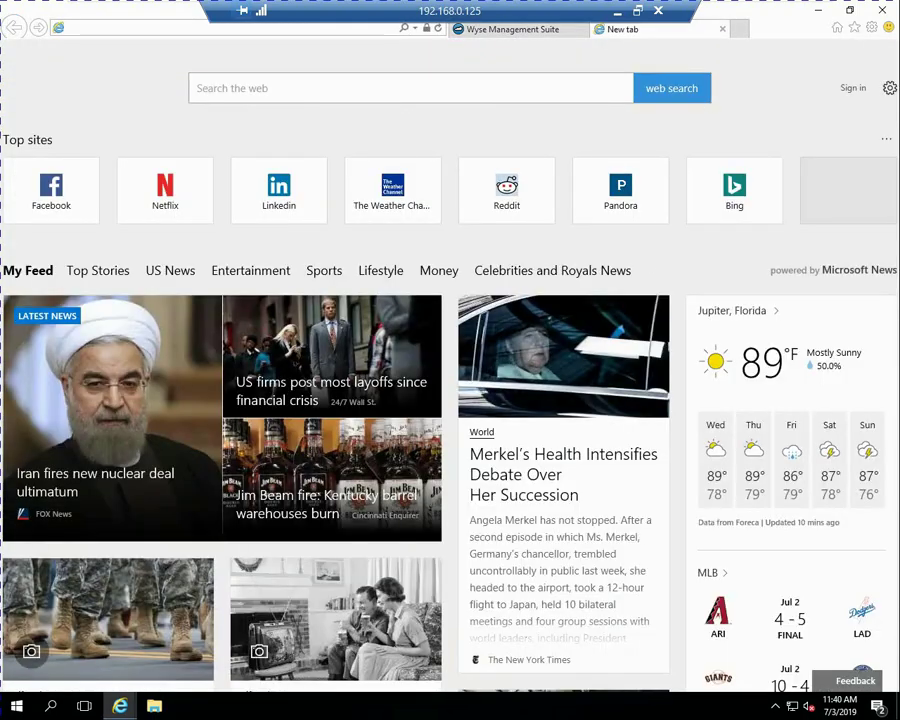
Go to support.dell.com and open drivers and downloads for the Wyse 3040 thin client
{"action": "type", "text": "support.dell.com/"}
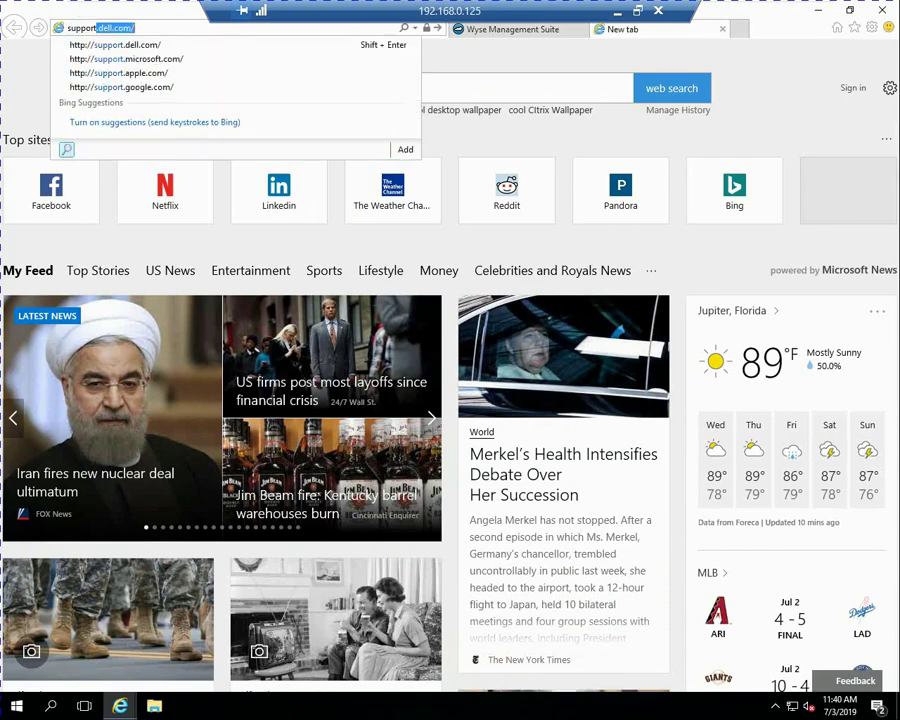
{"action": "key", "text": "Down"}
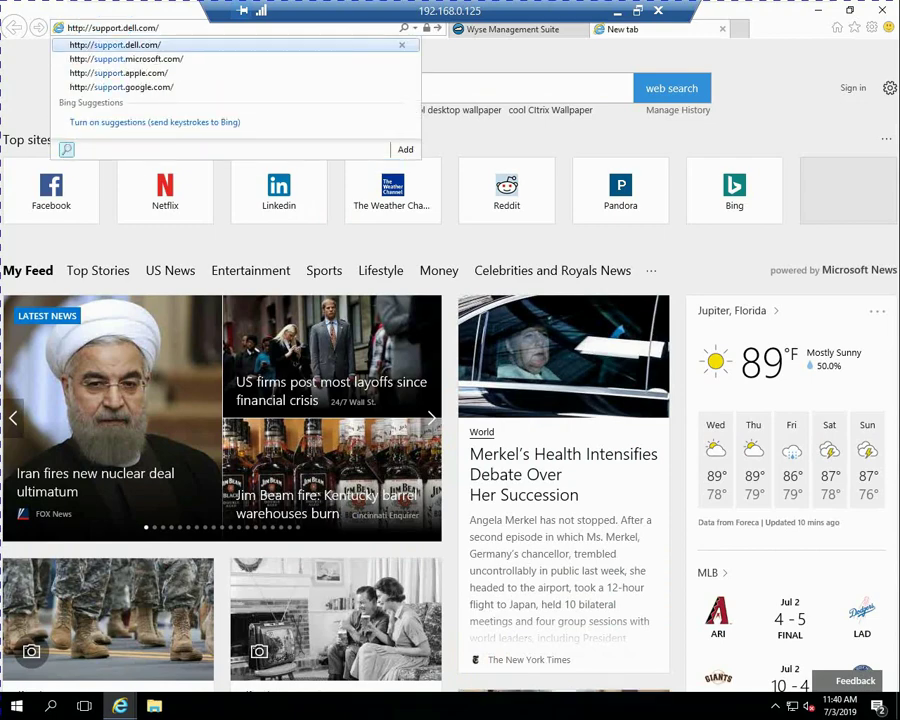
{"action": "key", "text": "Return"}
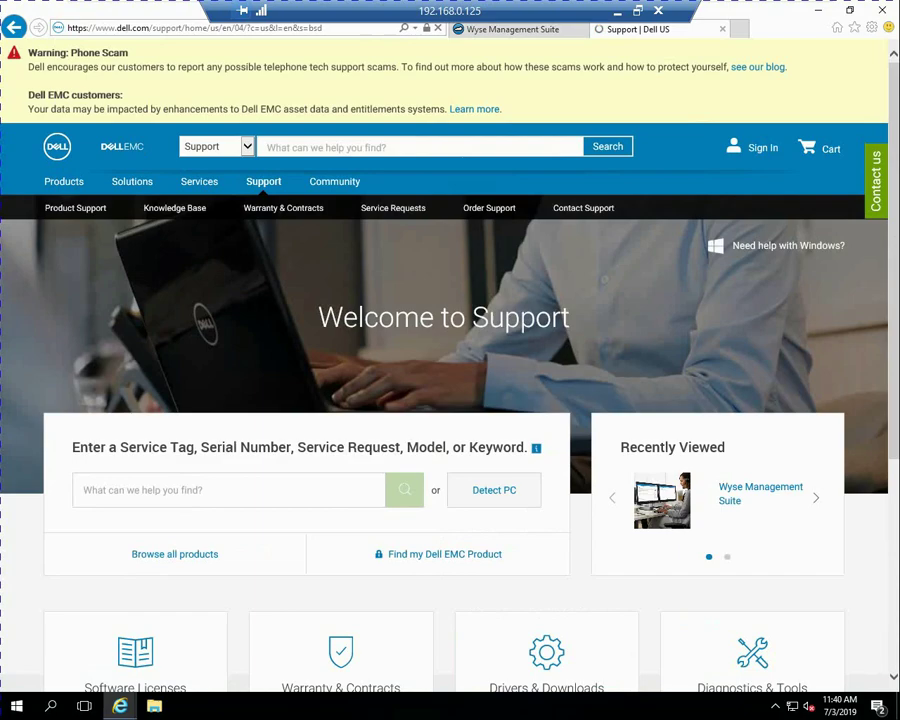
{"action": "left_click", "coordinate": [175, 554]}
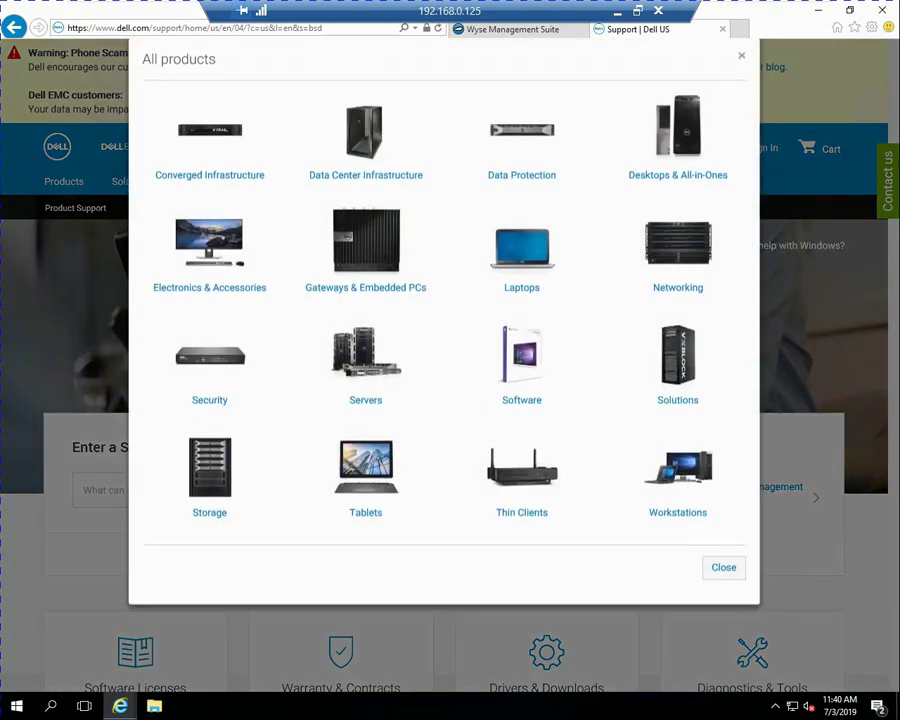
{"action": "left_click", "coordinate": [521, 534]}
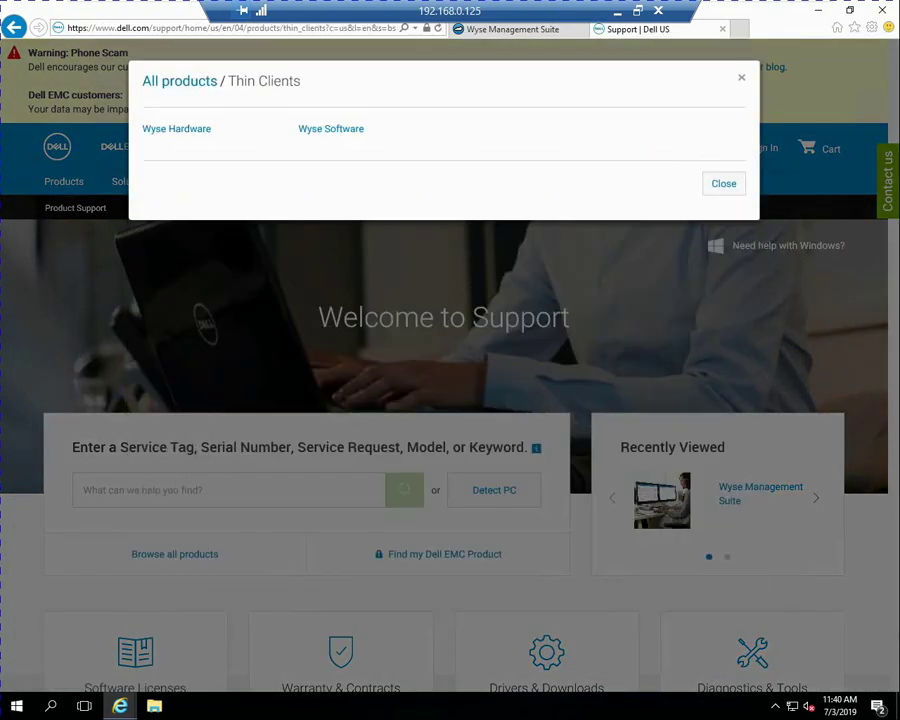
{"action": "left_click", "coordinate": [176, 128]}
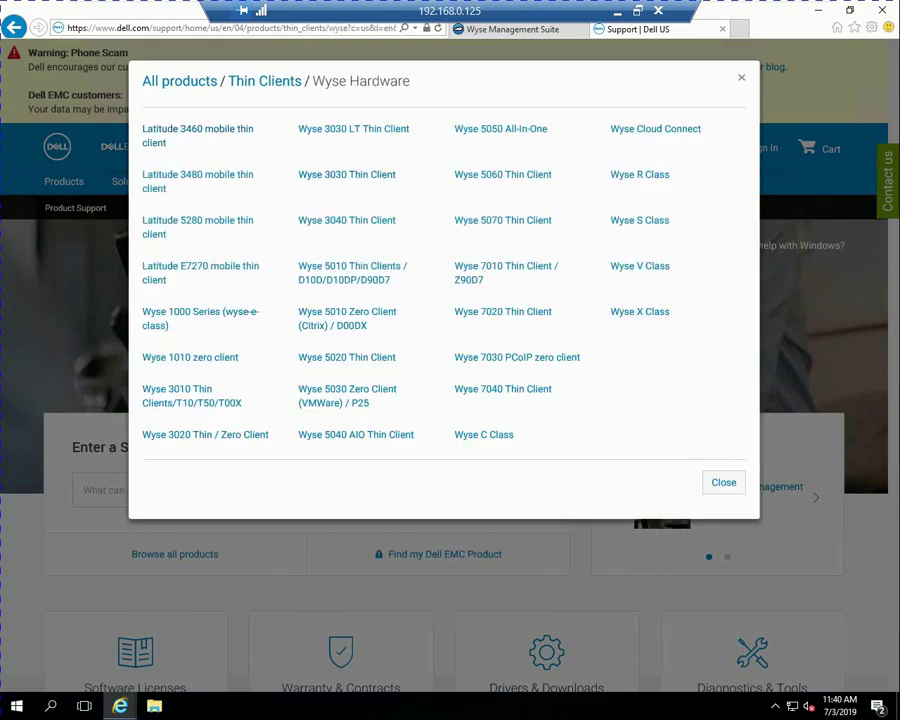
{"action": "left_click", "coordinate": [346, 220]}
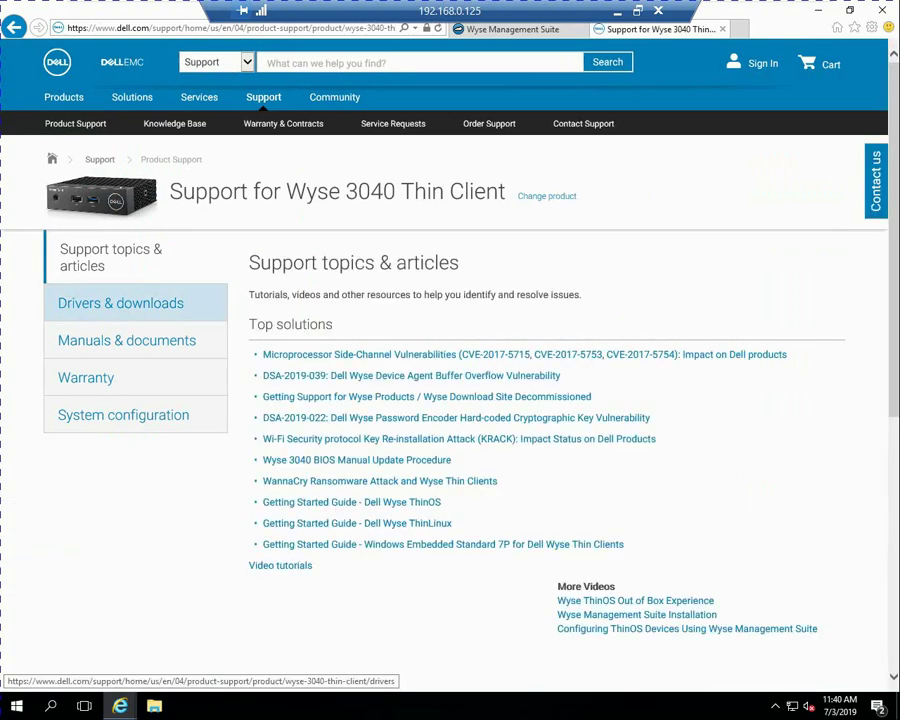
{"action": "left_click", "coordinate": [120, 302]}
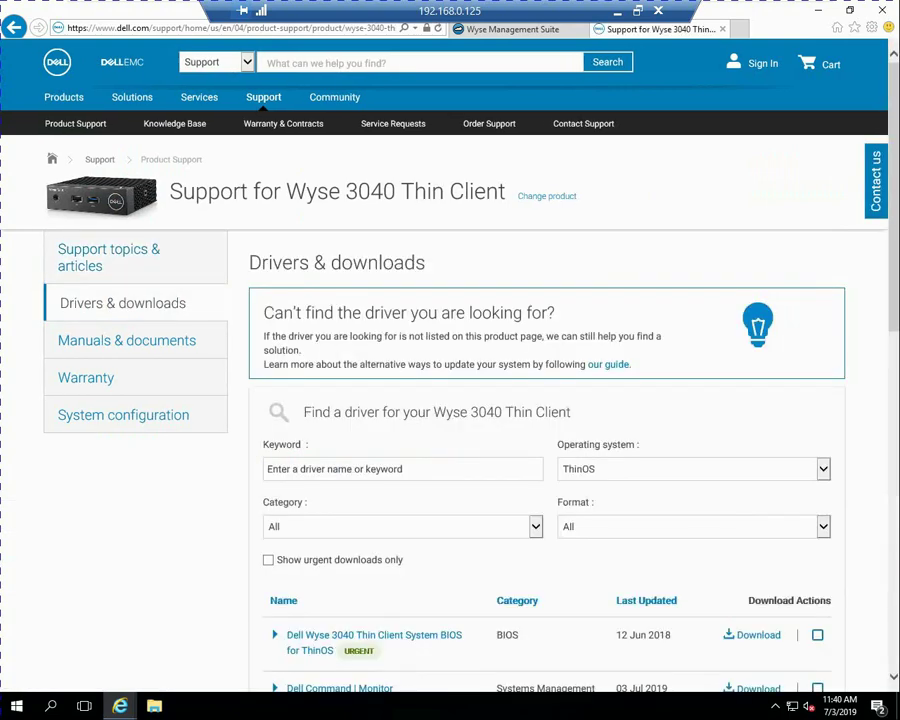
Filter to ThinOS PCOIP operating systems and download the ThinOS 8.6_024 English Raw Image
{"action": "left_click", "coordinate": [693, 468]}
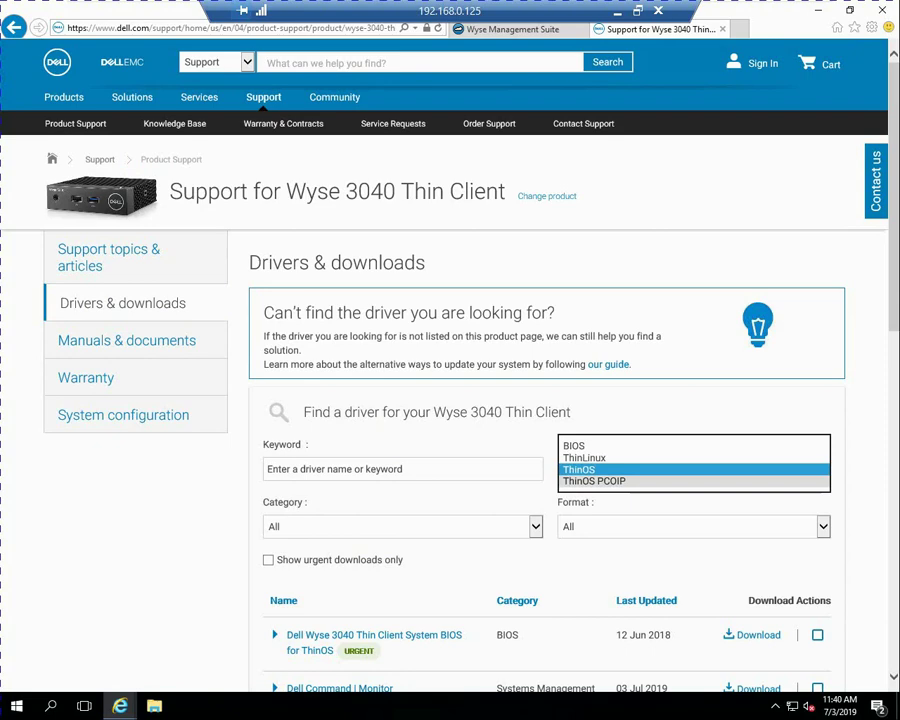
{"action": "left_click", "coordinate": [594, 481]}
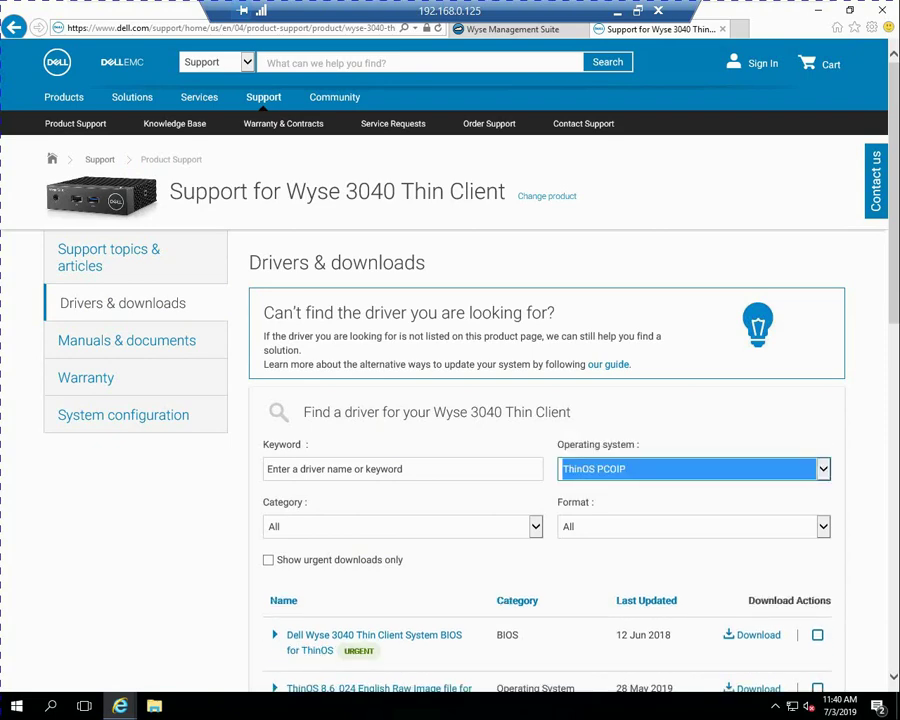
{"action": "key", "text": "Tab"}
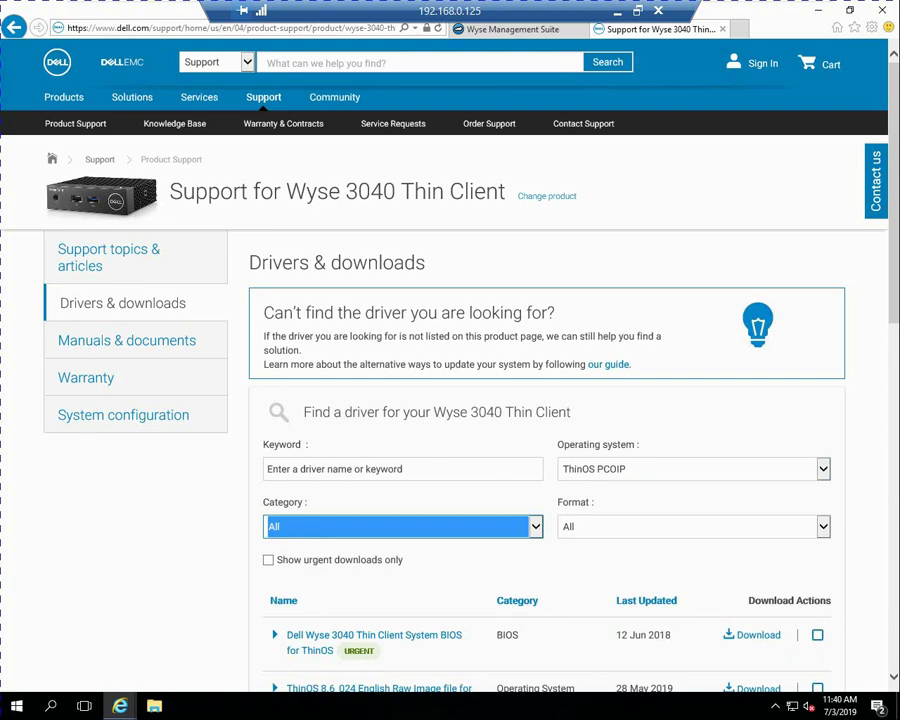
{"action": "key", "text": "alt+Down"}
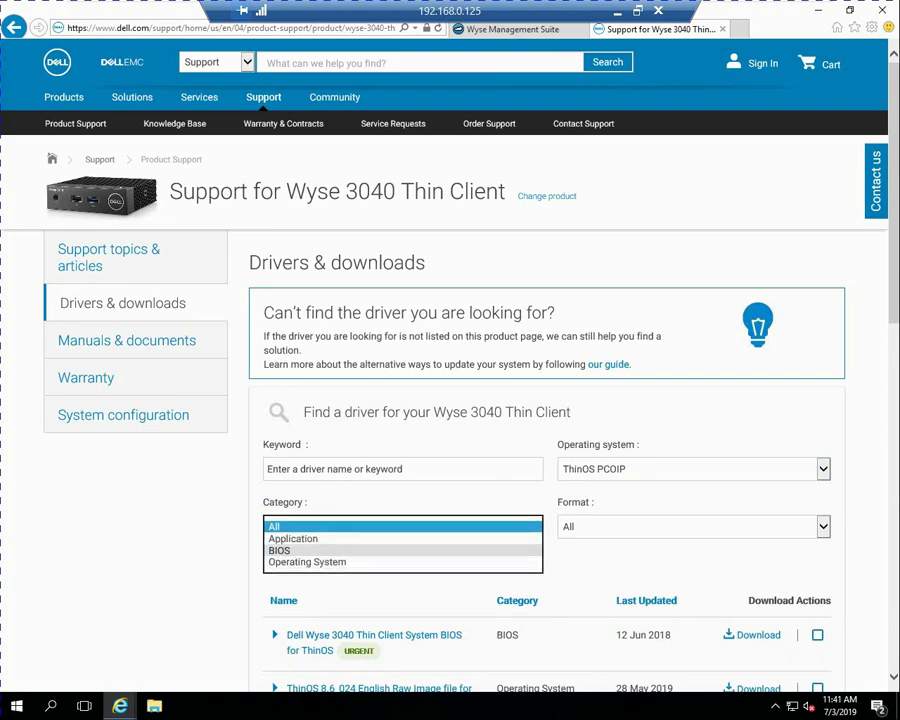
{"action": "left_click", "coordinate": [307, 562]}
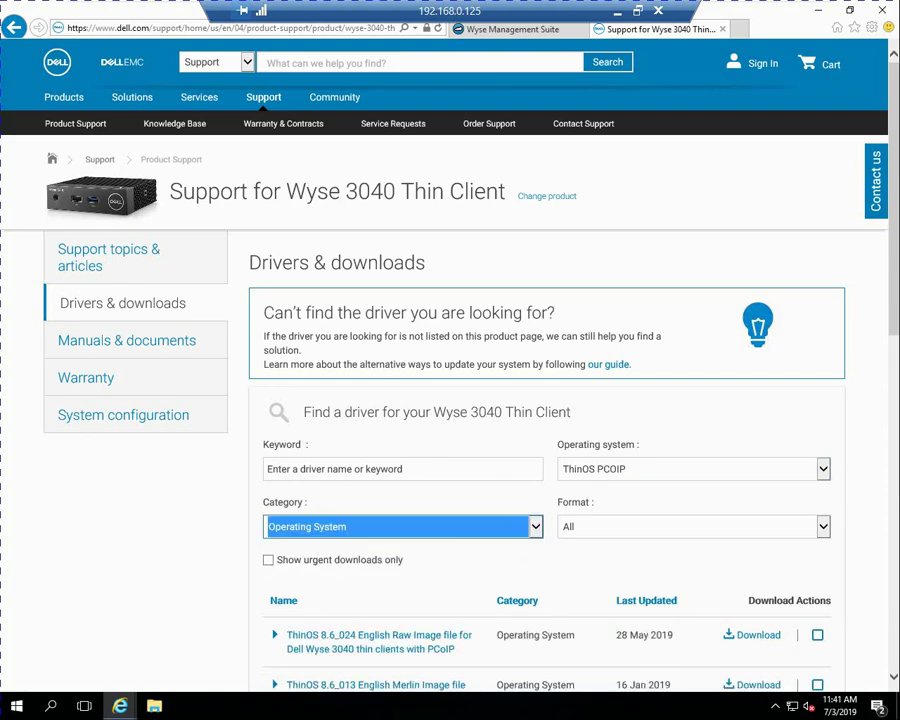
{"action": "scroll", "coordinate": [450, 400], "scroll_direction": "down", "scroll_amount": 1}
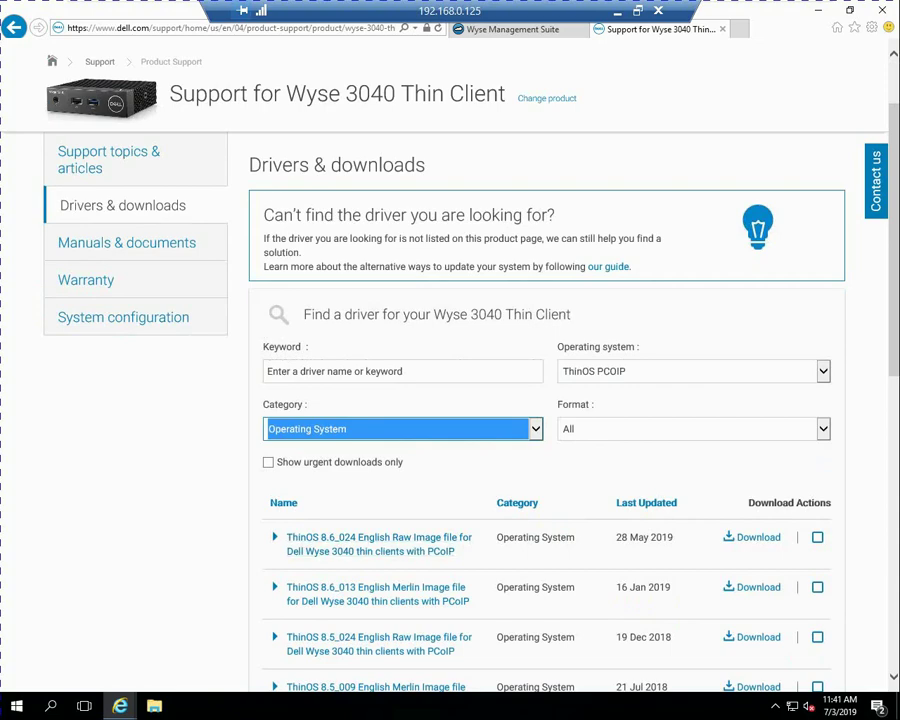
{"action": "left_click", "coordinate": [752, 537]}
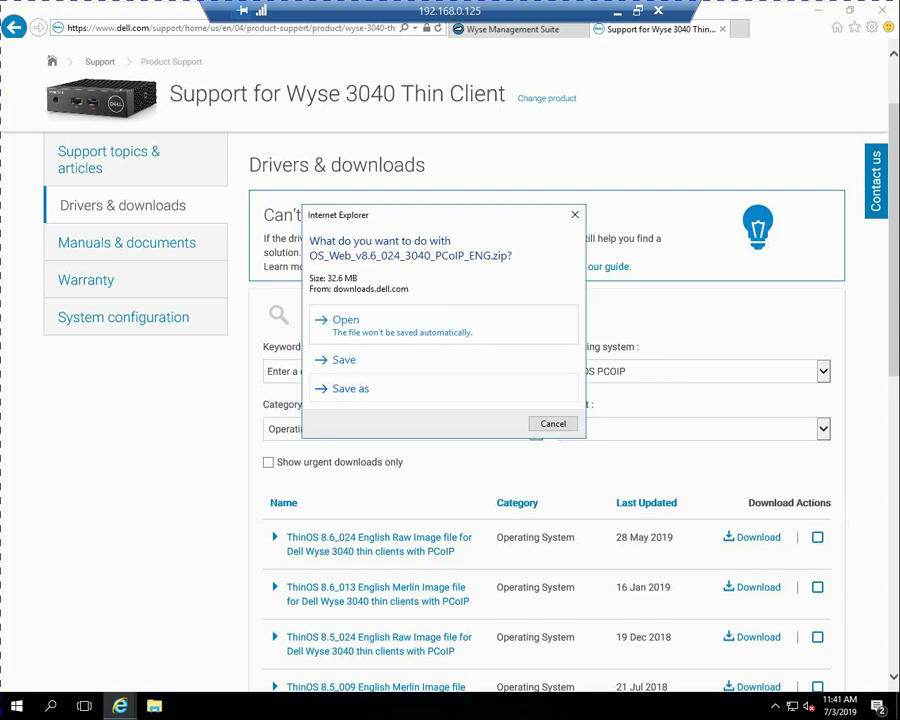
Save OS_Web_v8.6_024_3040_PCoIP_ENG.zip into the Downloads folder using Save as
{"action": "key", "text": "Down"}
{"action": "key", "text": "Down"}
{"action": "key", "text": "Return"}
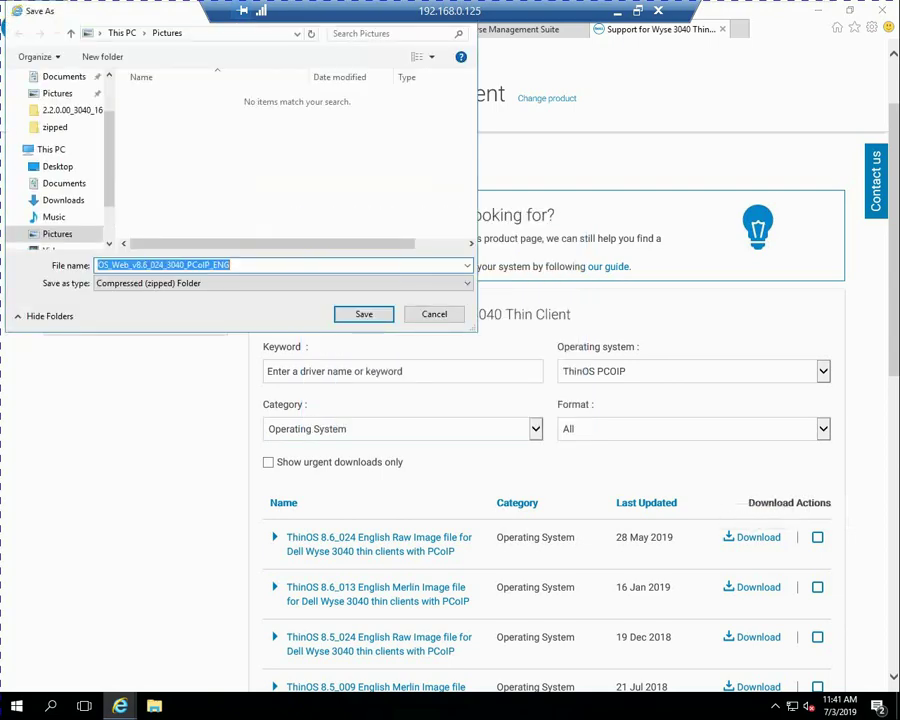
{"action": "scroll", "coordinate": [60, 160], "scroll_direction": "up", "scroll_amount": 3}
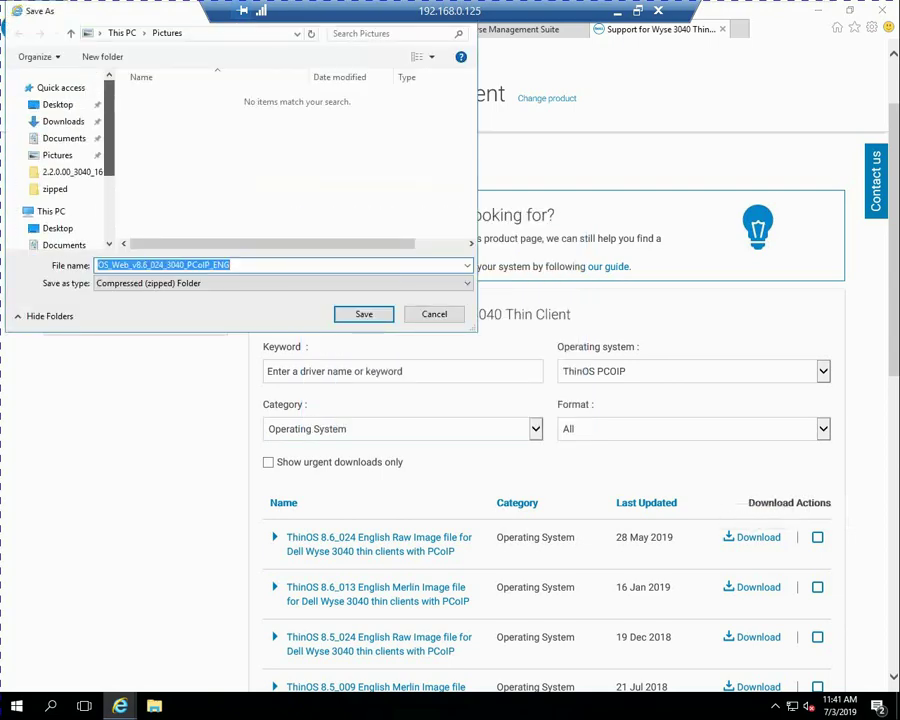
{"action": "left_click", "coordinate": [63, 121]}
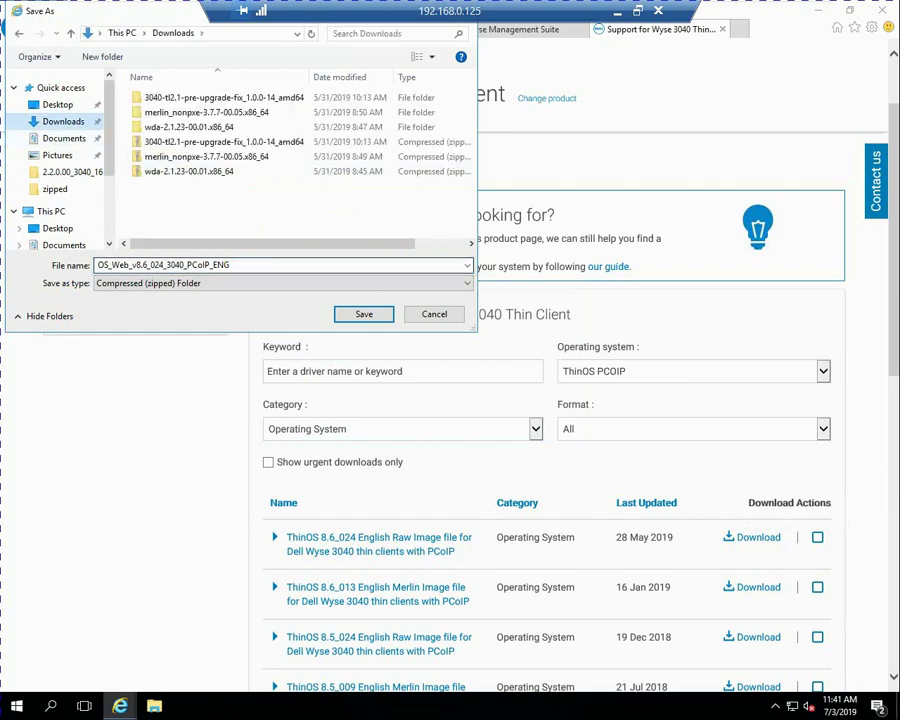
{"action": "key", "text": "Return"}
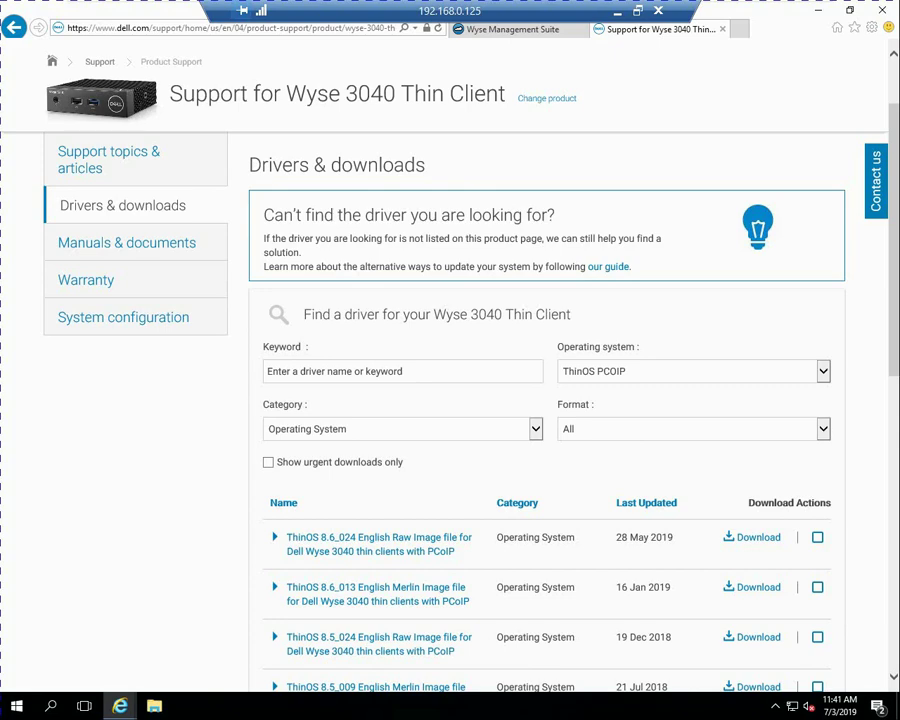
Extract OS_Web_v8.6_024_3040_PCoIP_ENG.zip in Downloads to its default folder, yielding PA10Q_wnos
{"action": "key", "text": "super+e"}
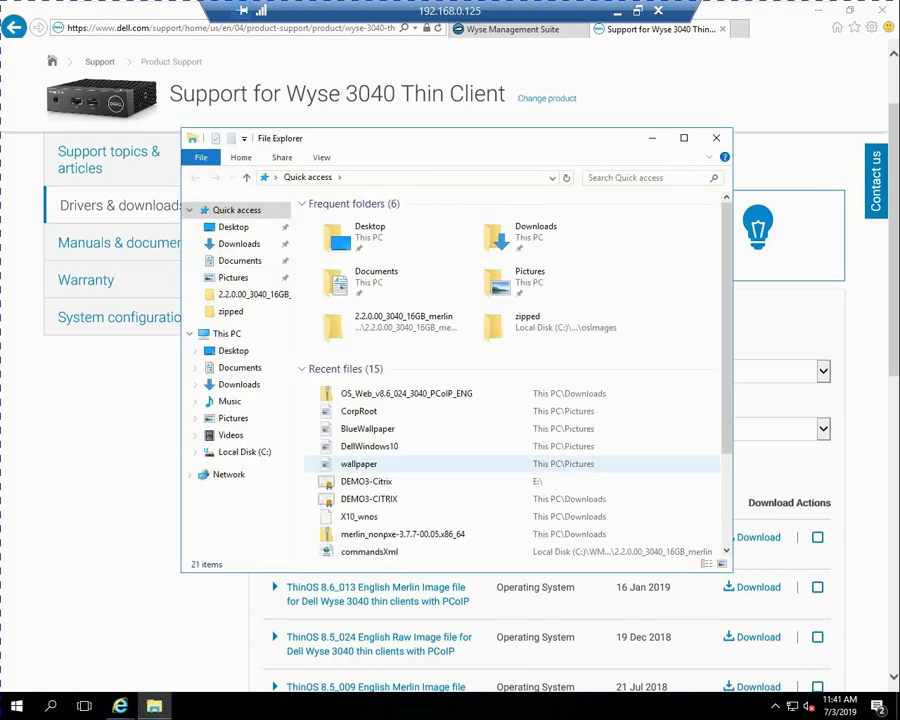
{"action": "left_click", "coordinate": [239, 243]}
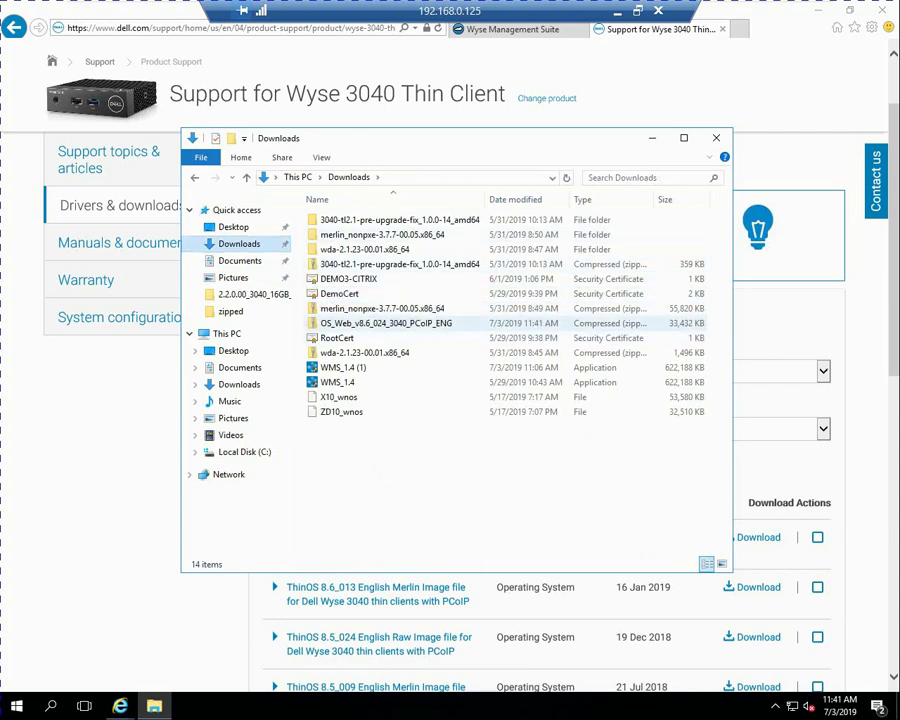
{"action": "left_click", "coordinate": [385, 323]}
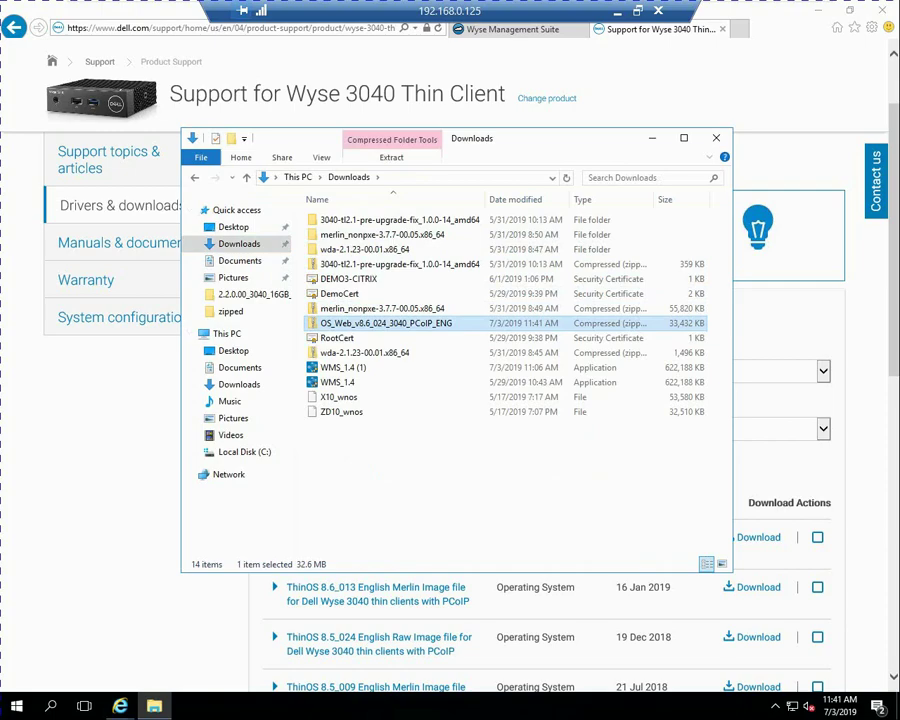
{"action": "right_click", "coordinate": [419, 325]}
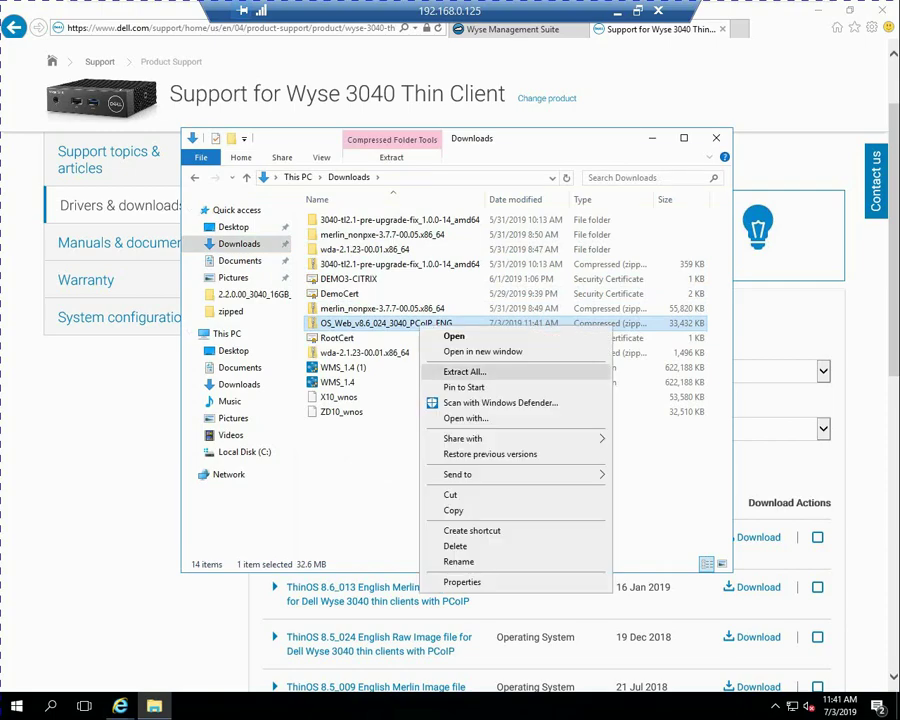
{"action": "left_click", "coordinate": [463, 371]}
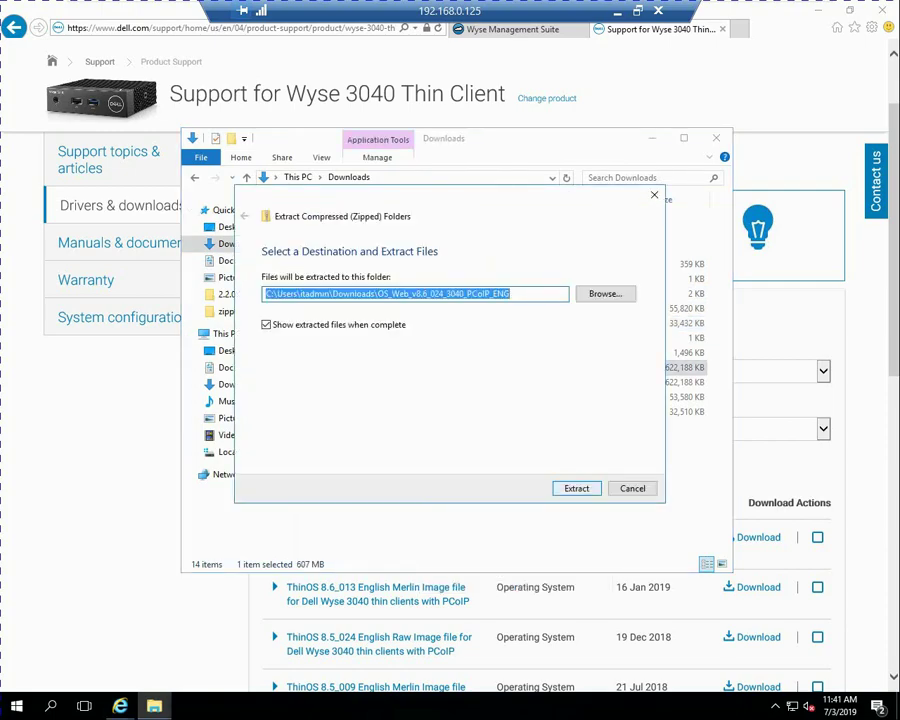
{"action": "key", "text": "Return"}
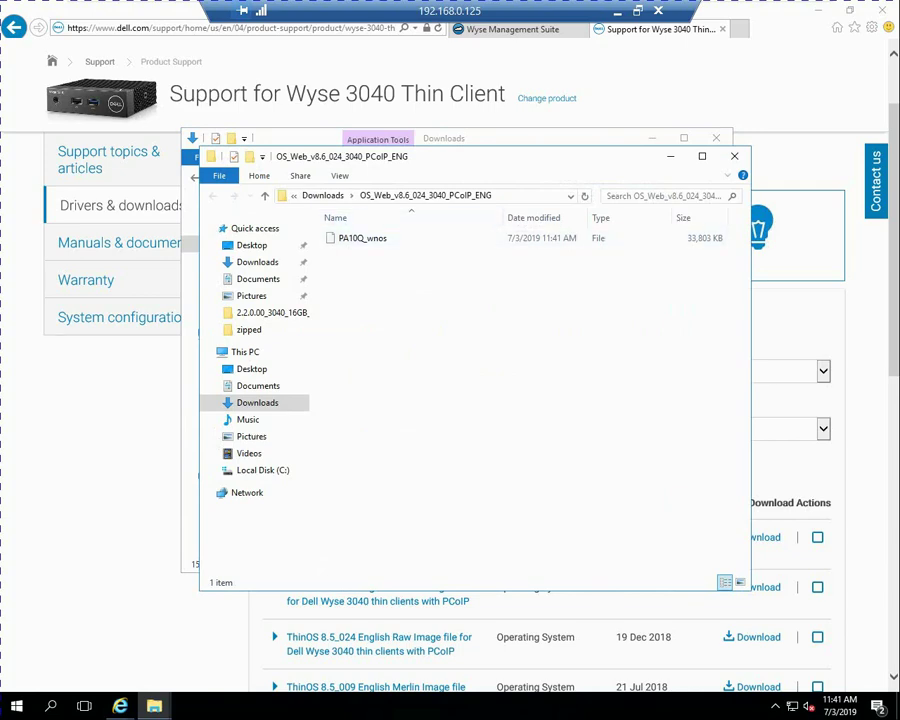
Open the Add Firmware file form in Wyse Management Suite's ThinOS OS Image Repository
{"action": "left_click", "coordinate": [512, 29]}
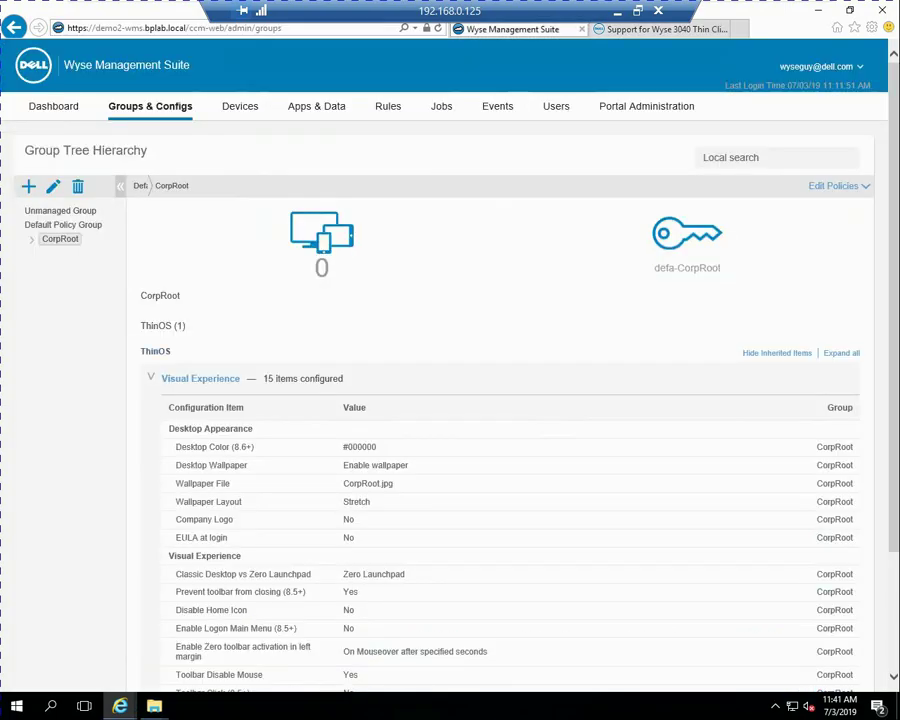
{"action": "left_click", "coordinate": [316, 106]}
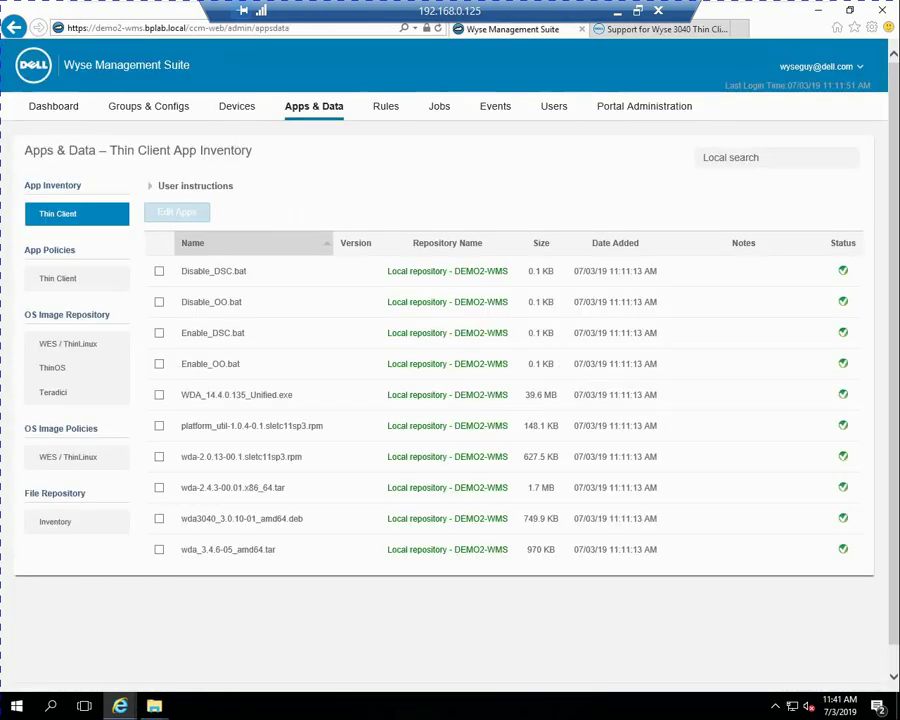
{"action": "left_click", "coordinate": [66, 367]}
{"action": "left_click", "coordinate": [192, 206]}
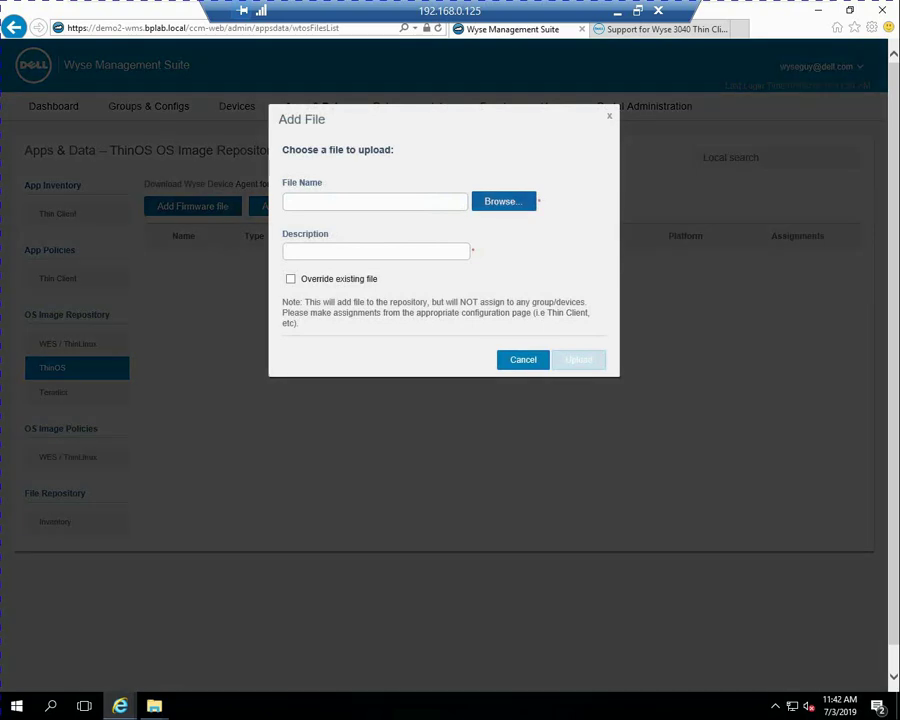
Upload PA10Q_wnos as firmware described 'Wyse 3040 WTOSP', then return to Dell Support
{"action": "left_click", "coordinate": [502, 200]}
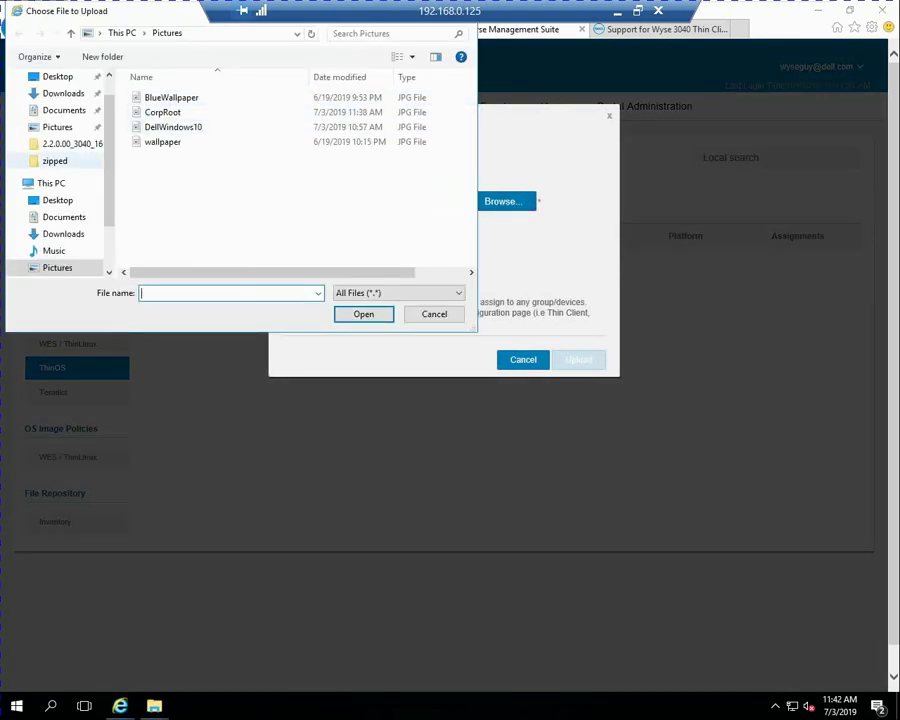
{"action": "left_click", "coordinate": [63, 93]}
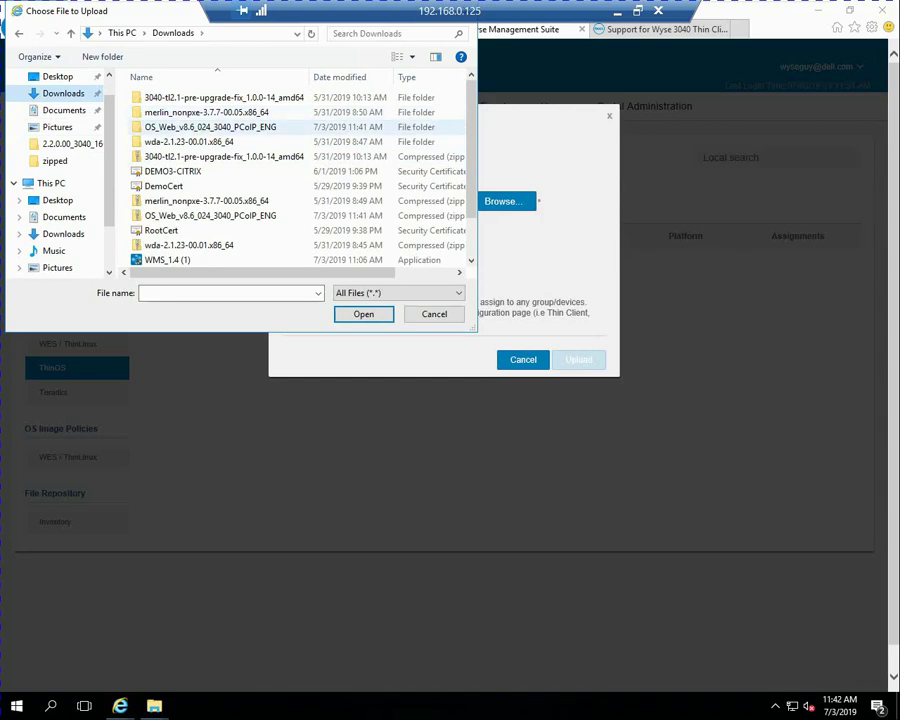
{"action": "double_click", "coordinate": [290, 128]}
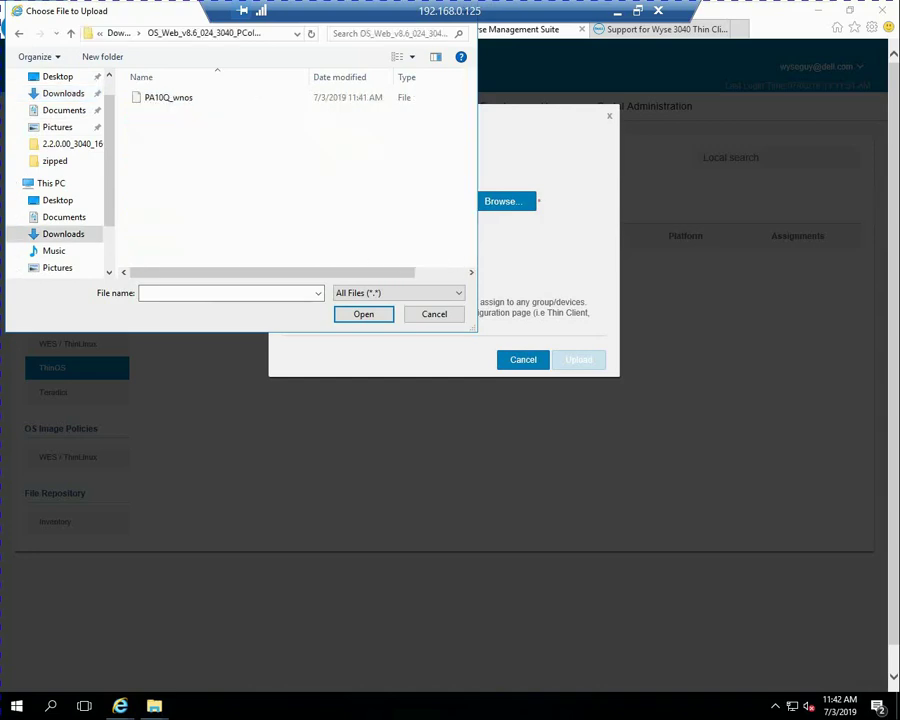
{"action": "double_click", "coordinate": [168, 97]}
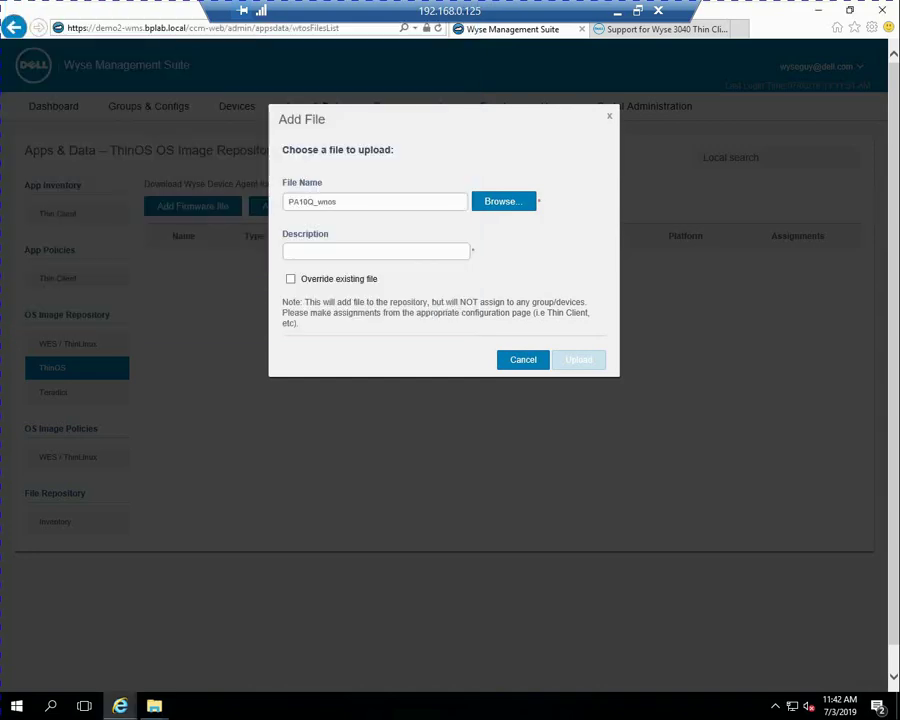
{"action": "left_click", "coordinate": [375, 250]}
{"action": "type", "text": "Wyse 3040 "}
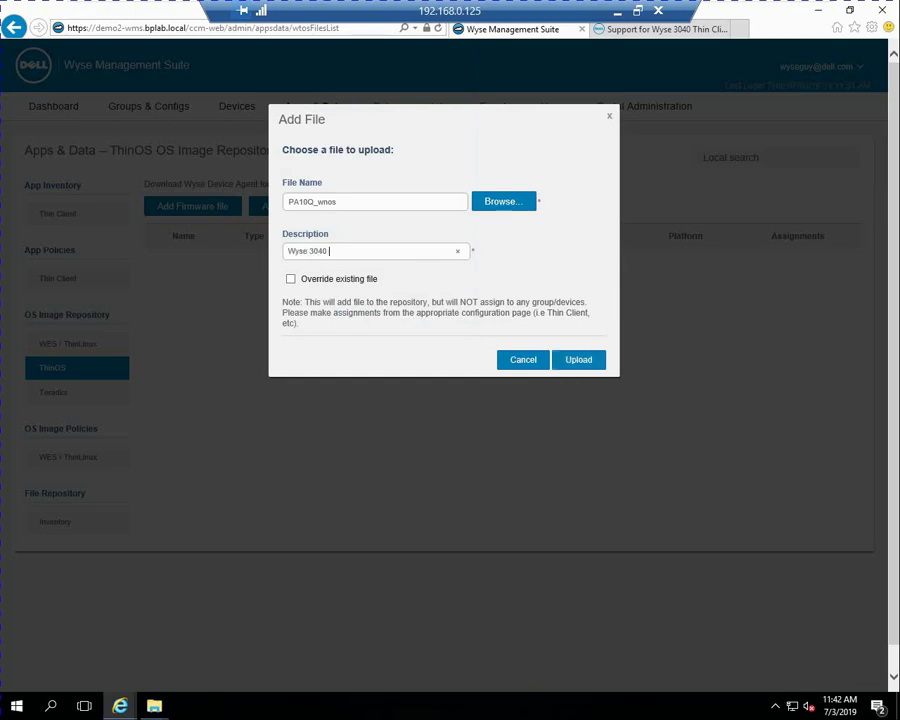
{"action": "type", "text": "WTOSP"}
{"action": "left_click", "coordinate": [578, 359]}
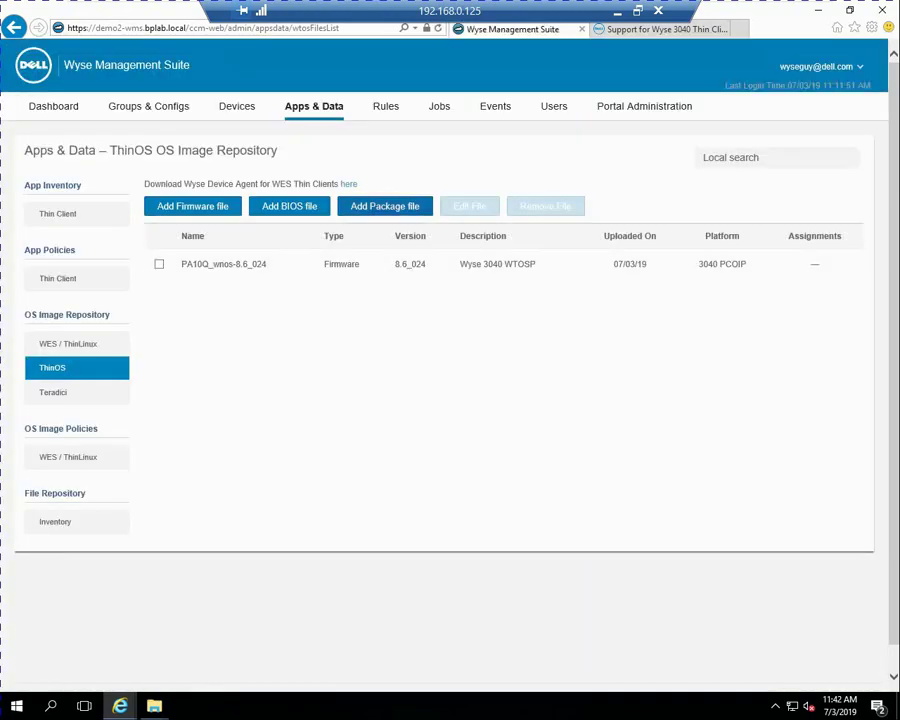
{"action": "left_click", "coordinate": [655, 29]}
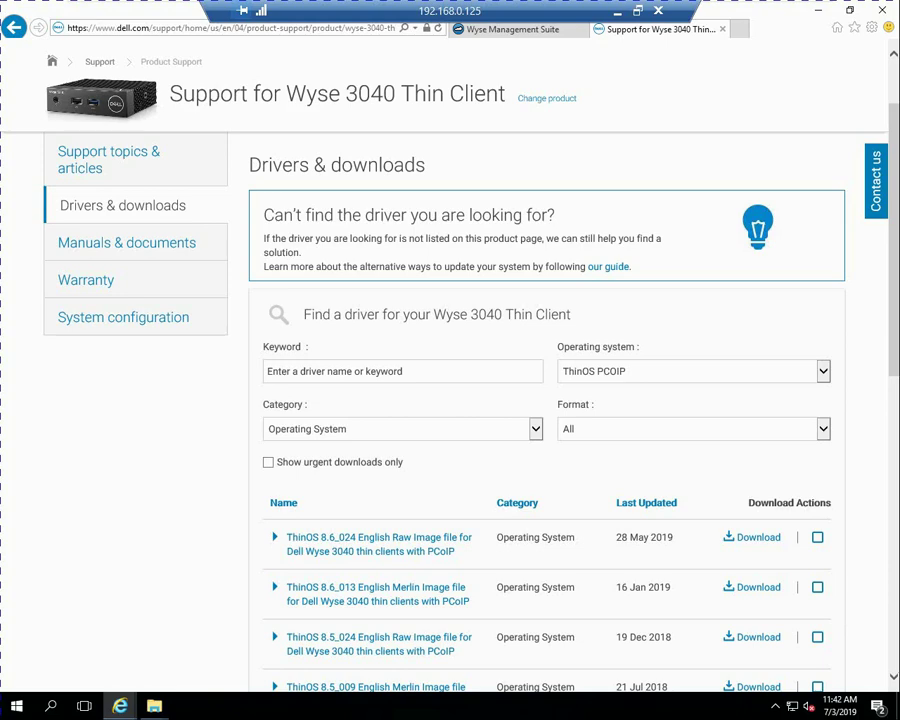
List Dell Support downloads from all categories and scroll to the Horizon package
{"action": "left_click", "coordinate": [402, 428]}
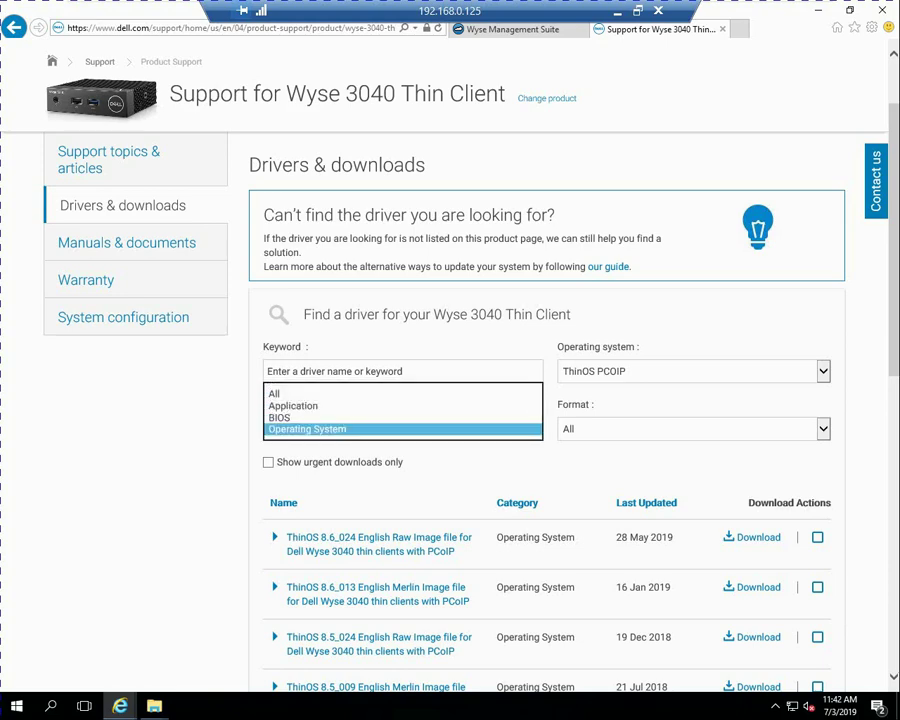
{"action": "left_click", "coordinate": [274, 393]}
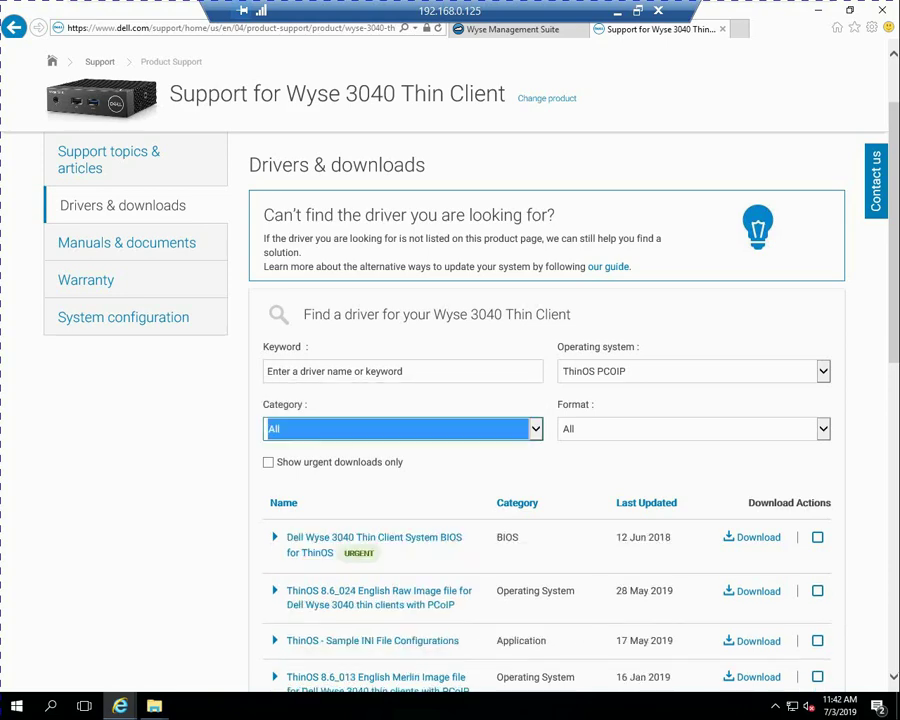
{"action": "scroll", "coordinate": [450, 400], "scroll_direction": "down", "scroll_amount": 2}
{"action": "scroll", "coordinate": [450, 400], "scroll_direction": "down", "scroll_amount": 2}
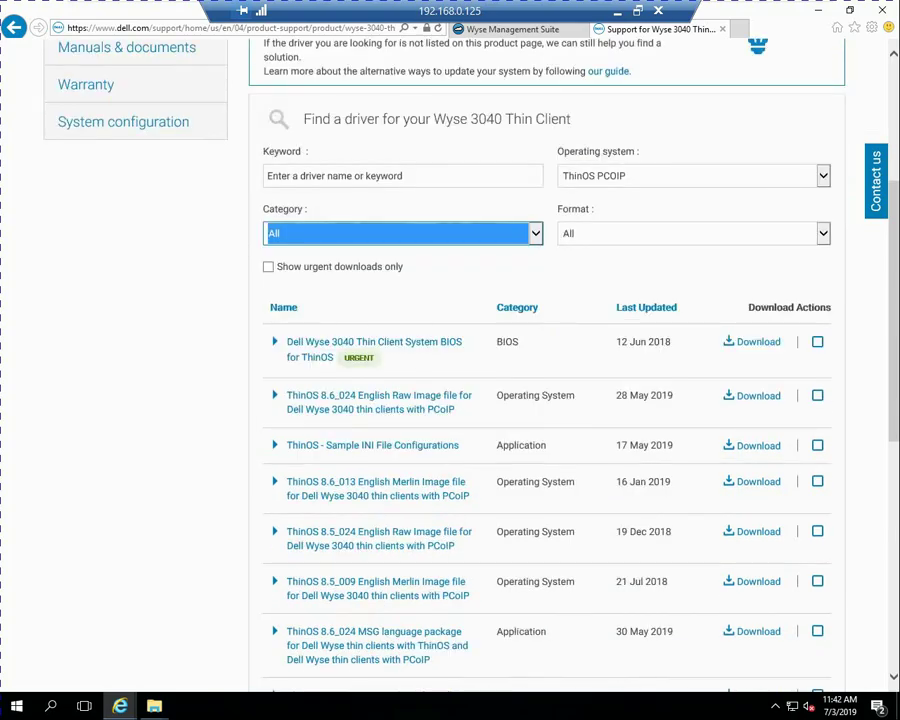
{"action": "scroll", "coordinate": [450, 400], "scroll_direction": "down", "scroll_amount": 2}
{"action": "scroll", "coordinate": [450, 400], "scroll_direction": "down", "scroll_amount": 2}
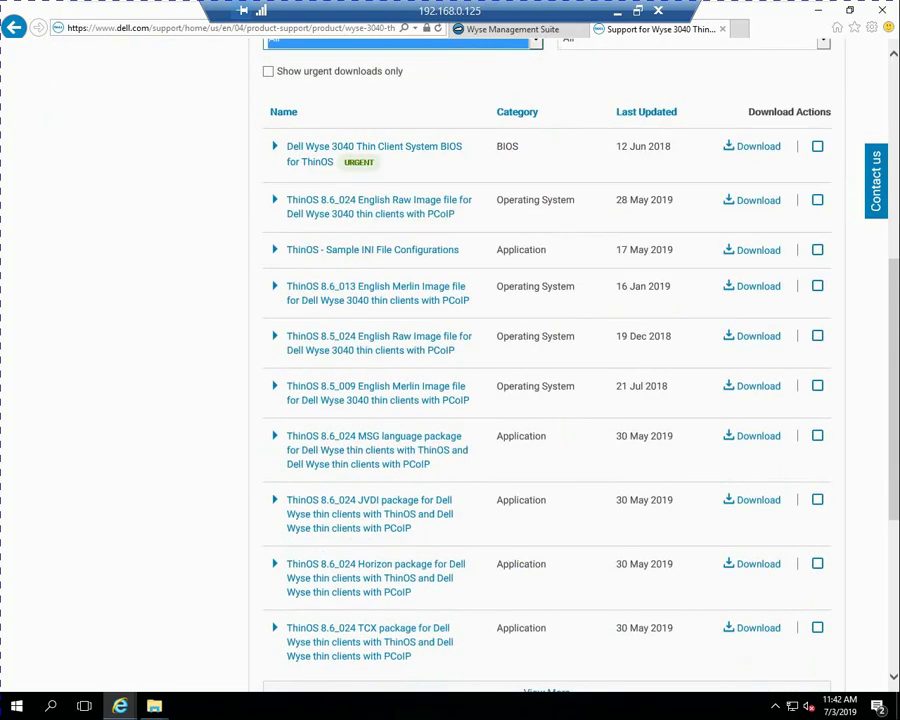
{"action": "scroll", "coordinate": [450, 400], "scroll_direction": "down", "scroll_amount": 2}
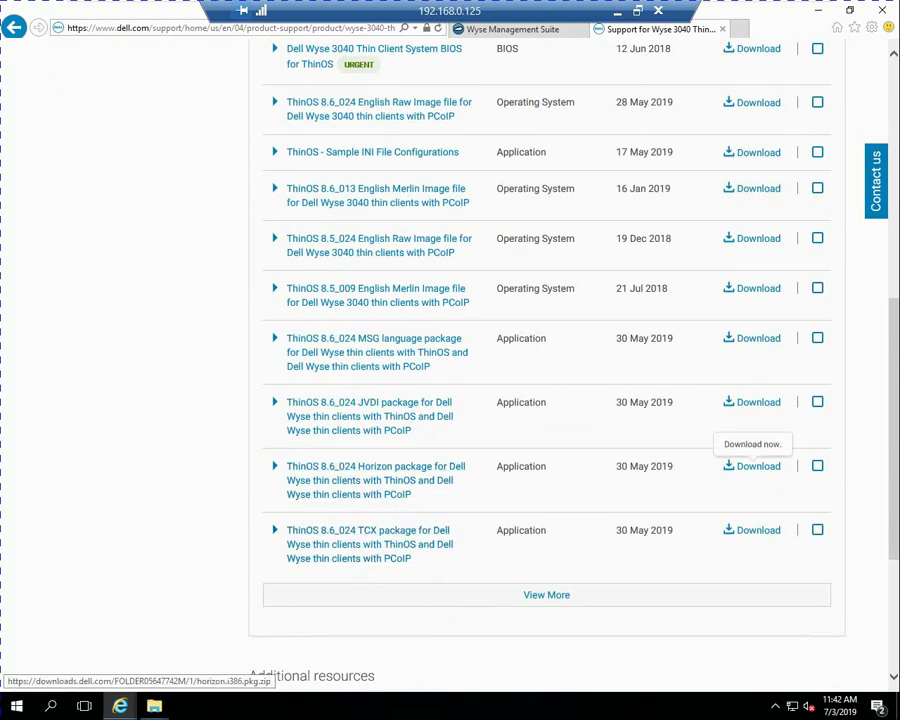
Save the ThinOS 8.6_024 Horizon package as horizon.i386.pkg into Downloads
{"action": "left_click", "coordinate": [755, 466]}
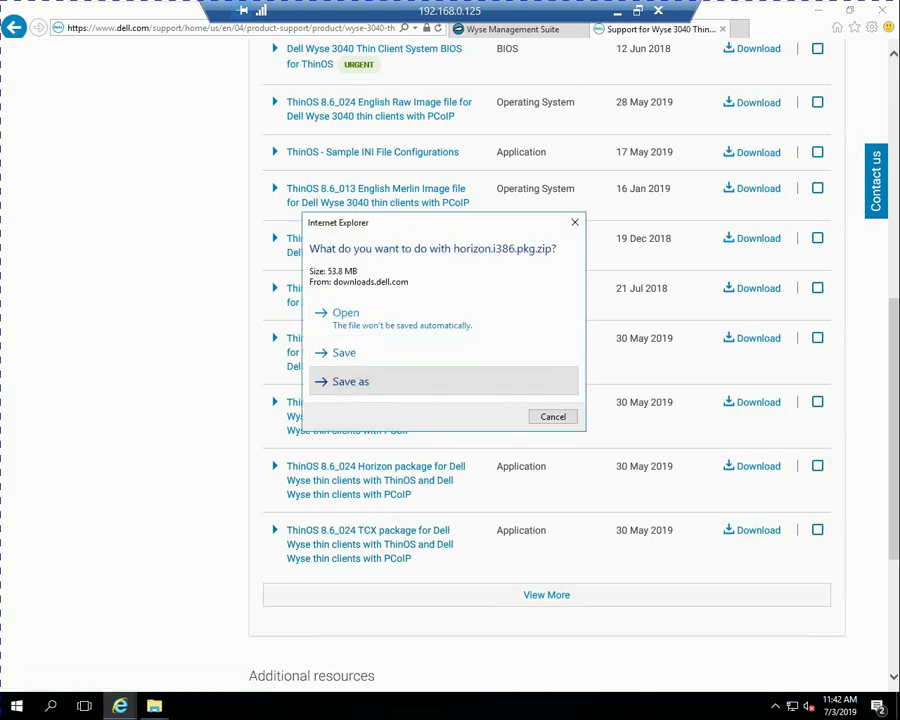
{"action": "left_click", "coordinate": [350, 381]}
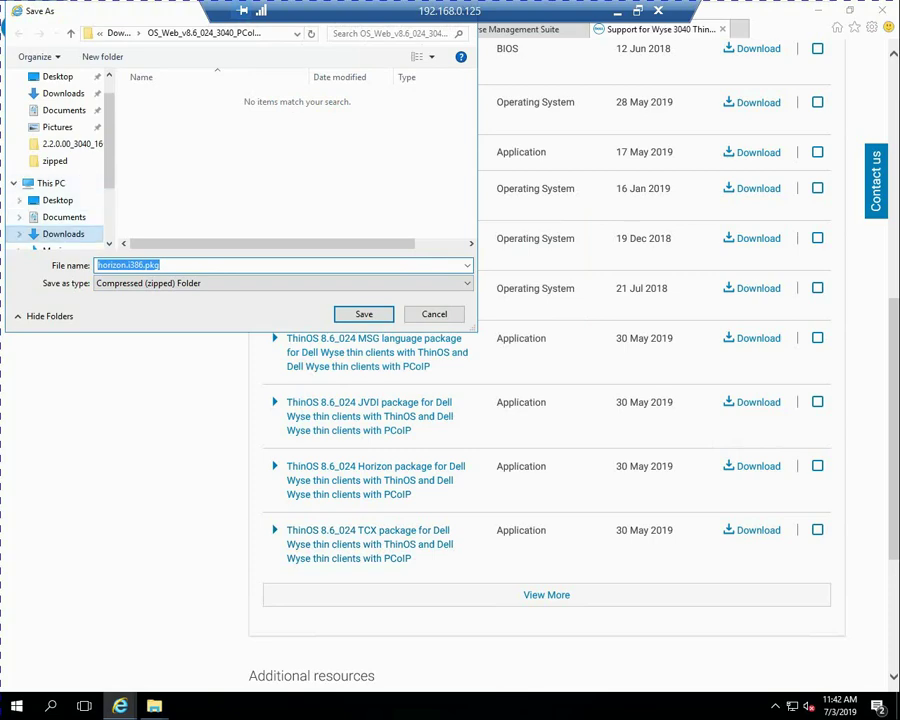
{"action": "left_click", "coordinate": [63, 233]}
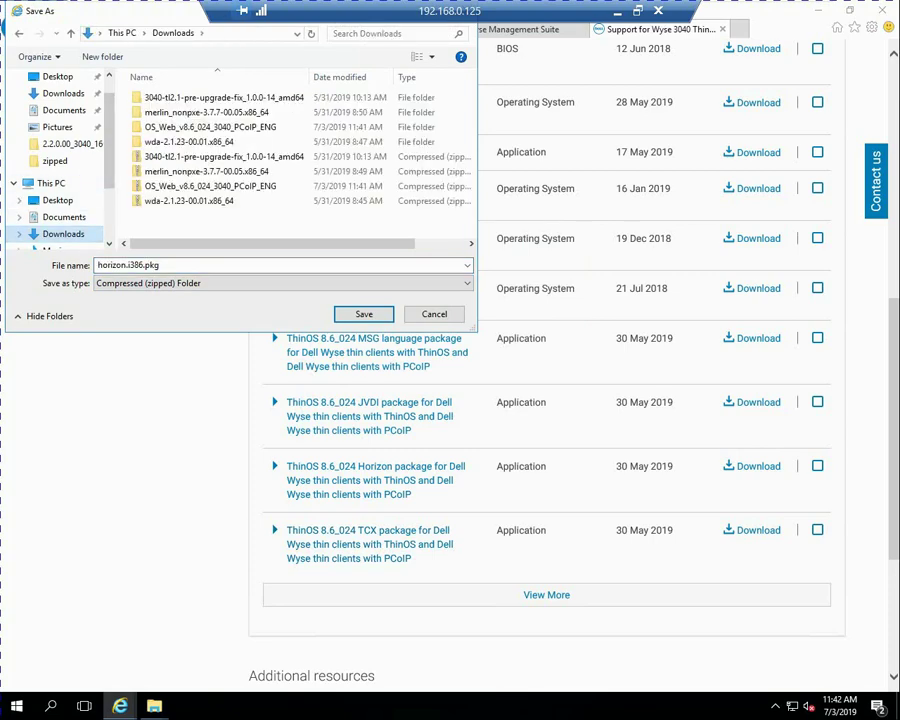
{"action": "key", "text": "Return"}
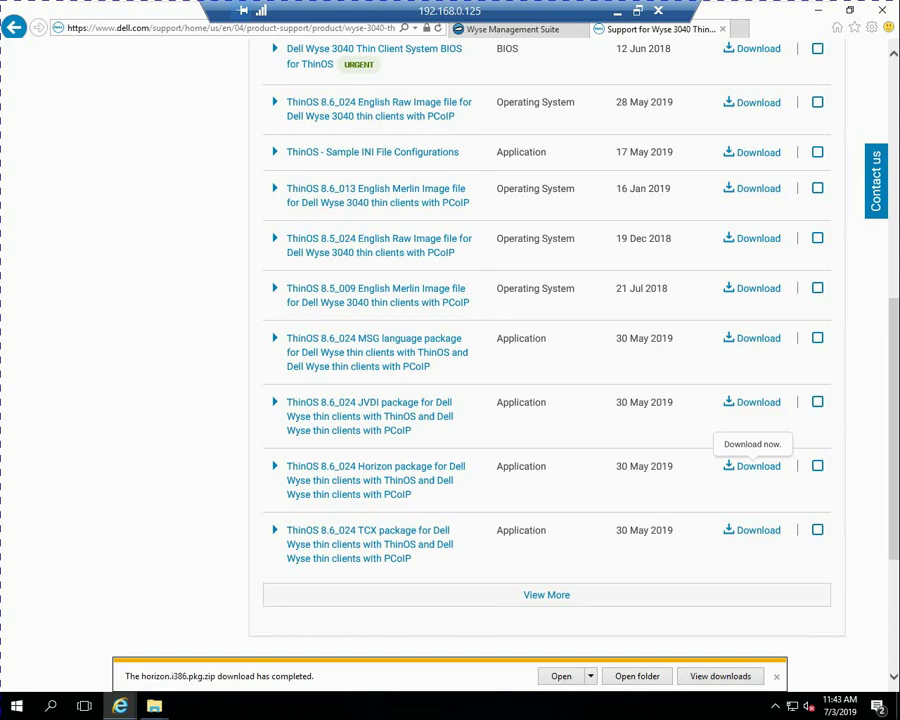
Save the ThinOS 8.6_024 JVDI package into the Downloads folder
{"action": "left_click", "coordinate": [755, 402]}
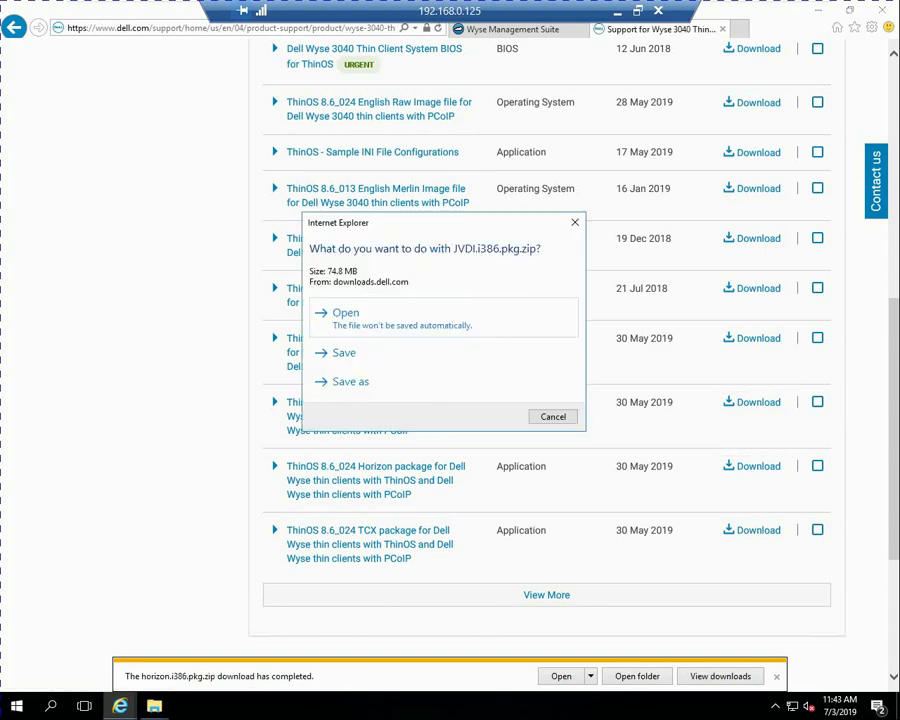
{"action": "left_click", "coordinate": [350, 381]}
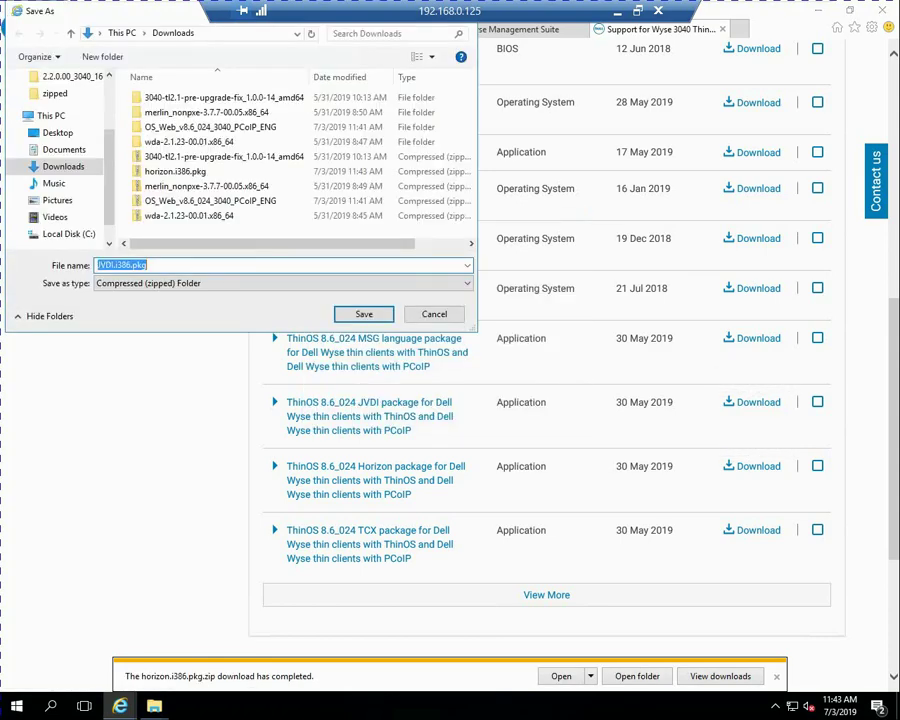
{"action": "left_click", "coordinate": [364, 314]}
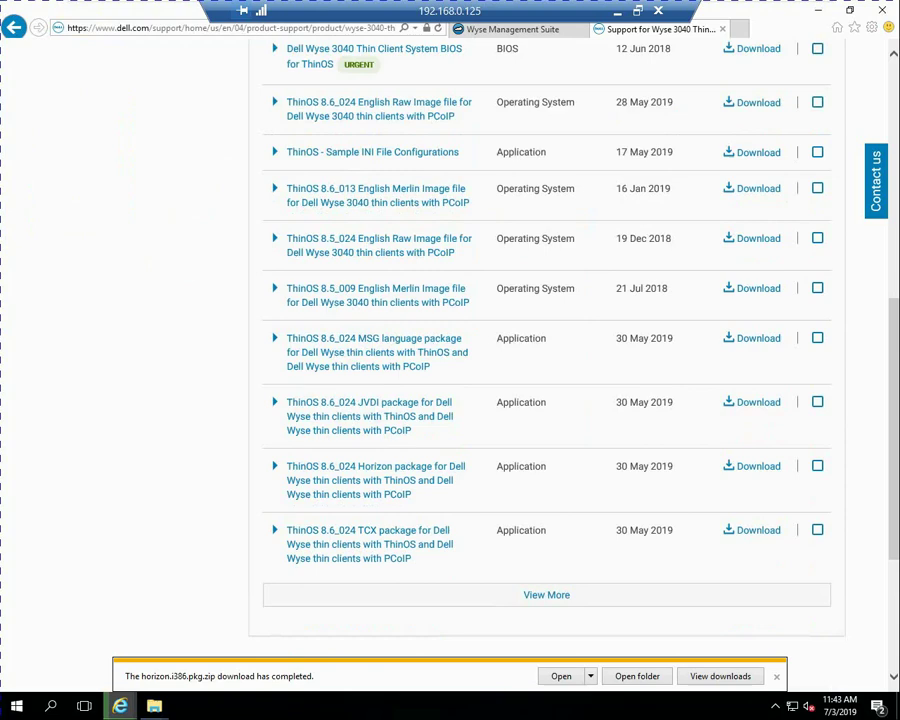
Reveal more downloads and save the RTME package into Downloads
{"action": "left_click", "coordinate": [546, 594]}
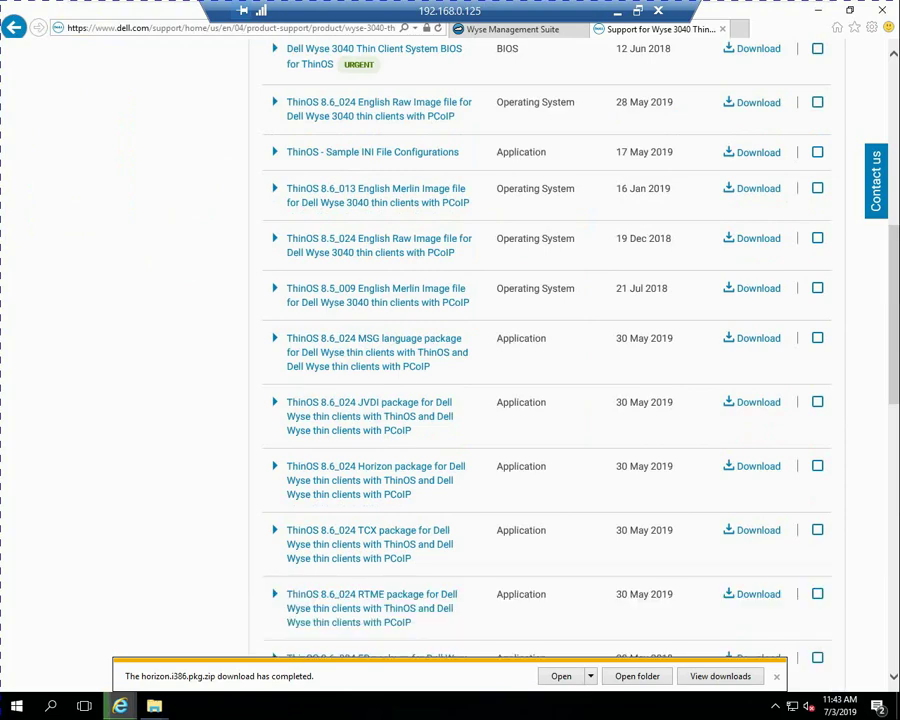
{"action": "scroll", "coordinate": [546, 400], "scroll_direction": "down", "scroll_amount": 1}
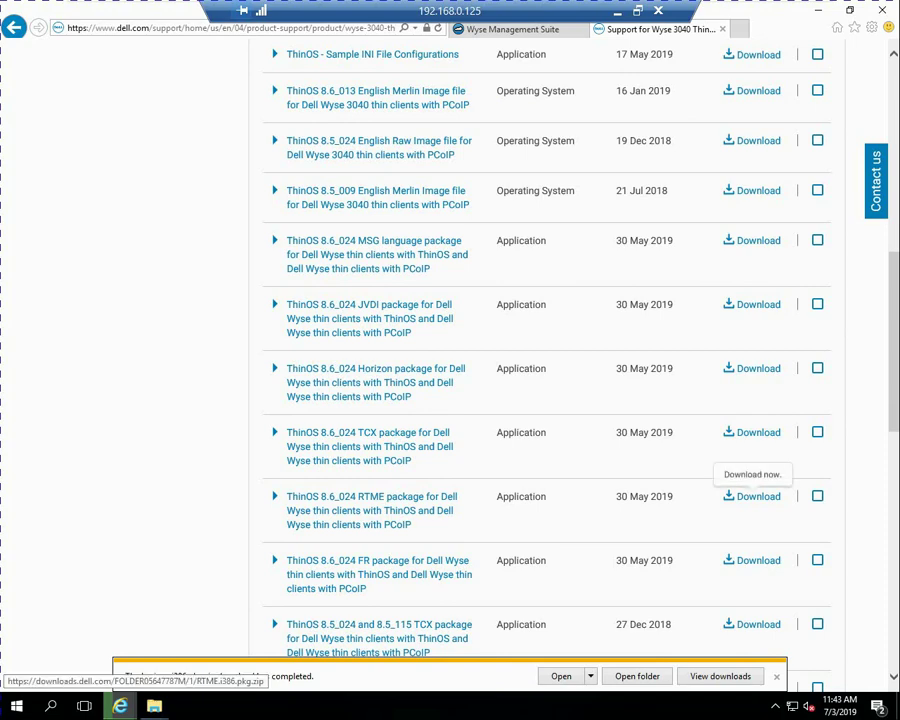
{"action": "left_click", "coordinate": [754, 496]}
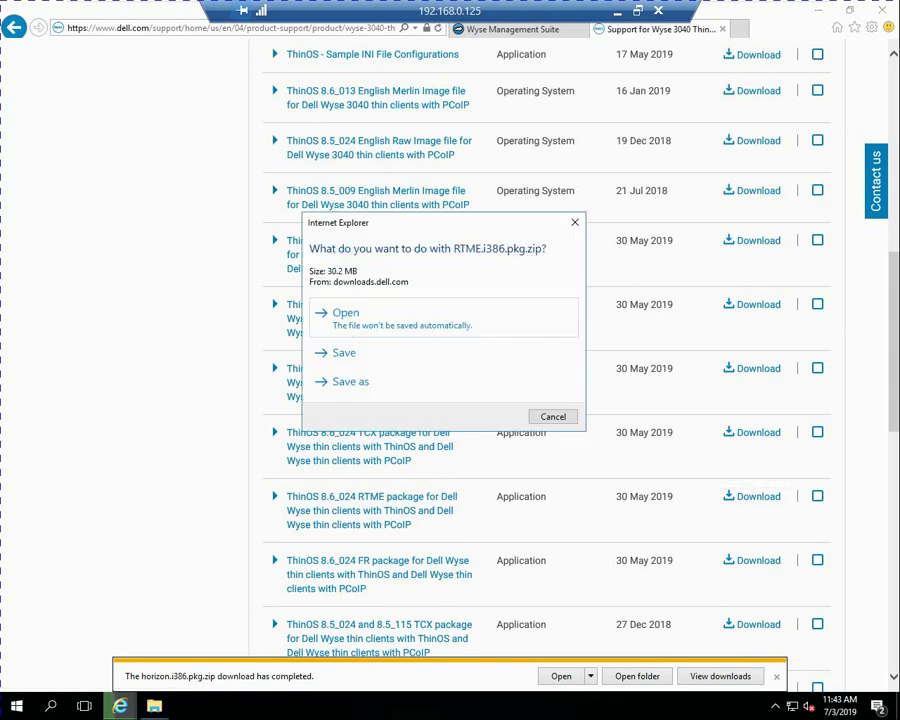
{"action": "left_click", "coordinate": [350, 381]}
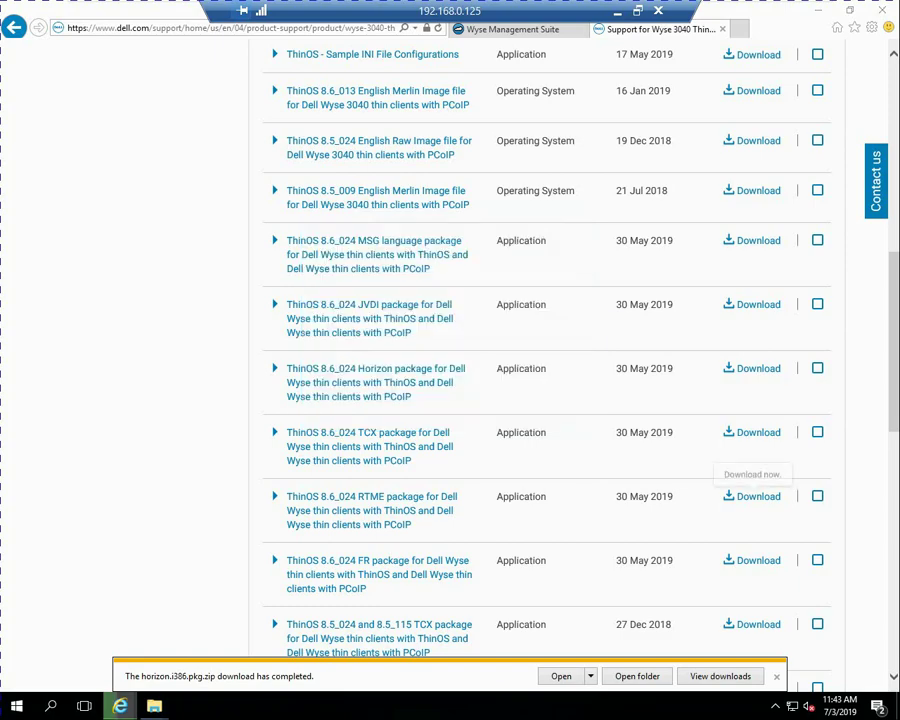
{"action": "key", "text": "Return"}
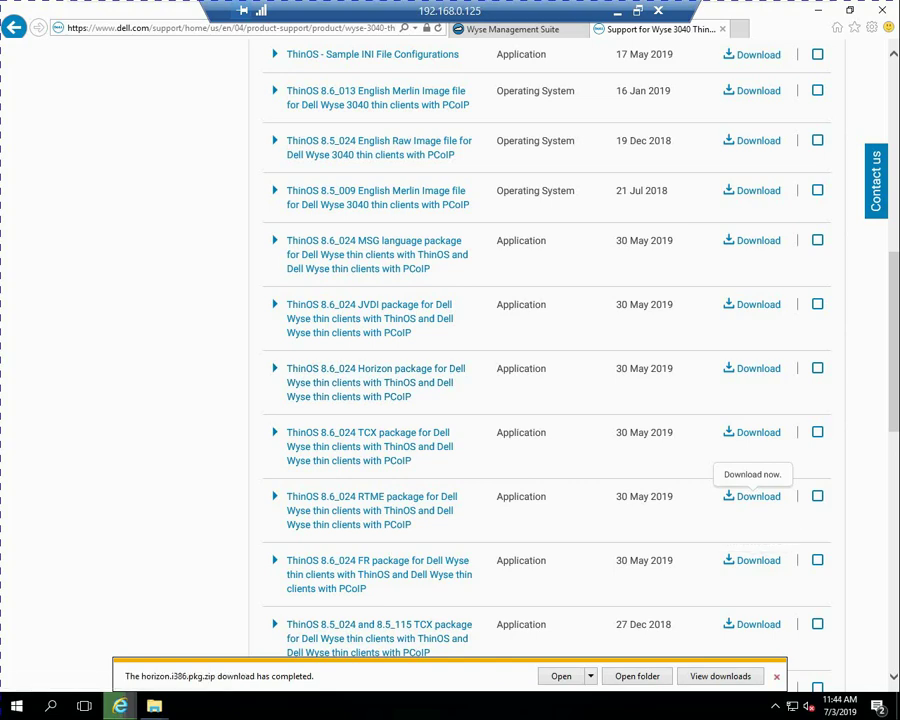
{"action": "left_click", "coordinate": [752, 496]}
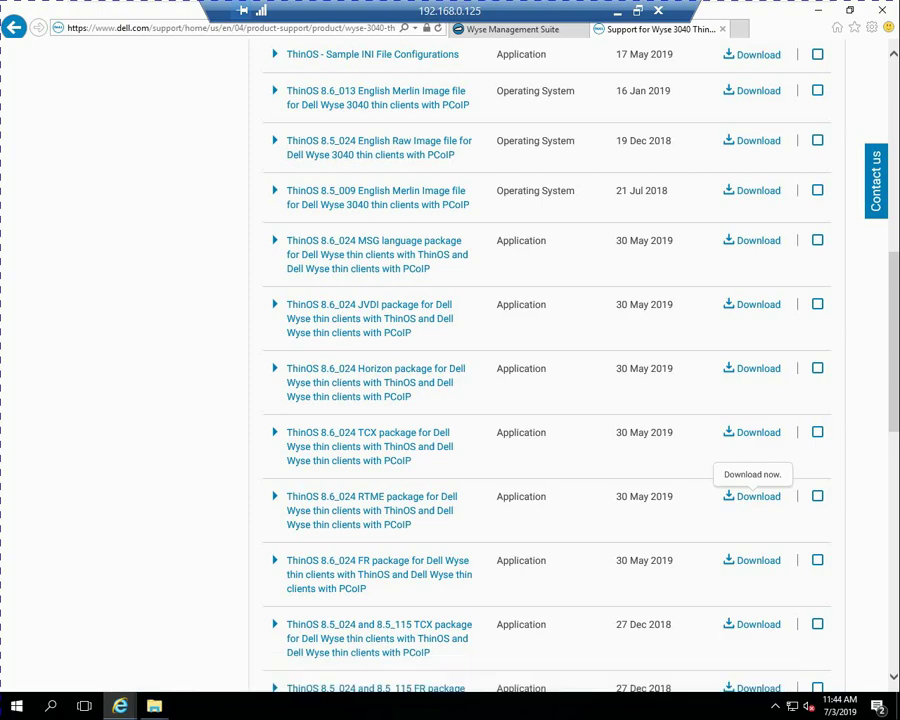
Start an Add Package file upload in WMS and browse the file picker to Downloads
{"action": "left_click", "coordinate": [510, 29]}
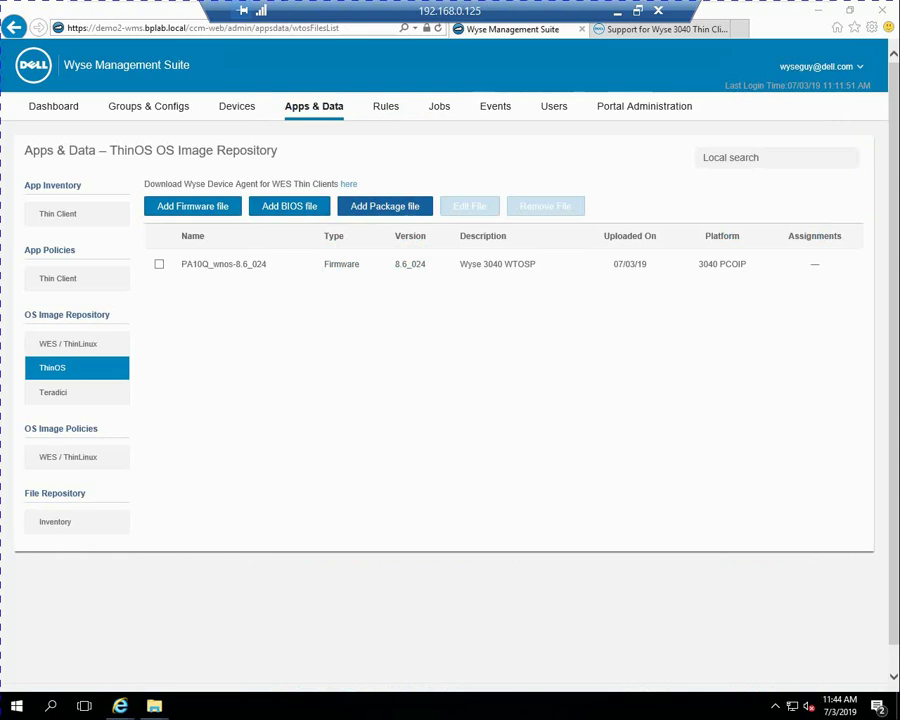
{"action": "left_click", "coordinate": [385, 206]}
{"action": "left_click", "coordinate": [533, 201]}
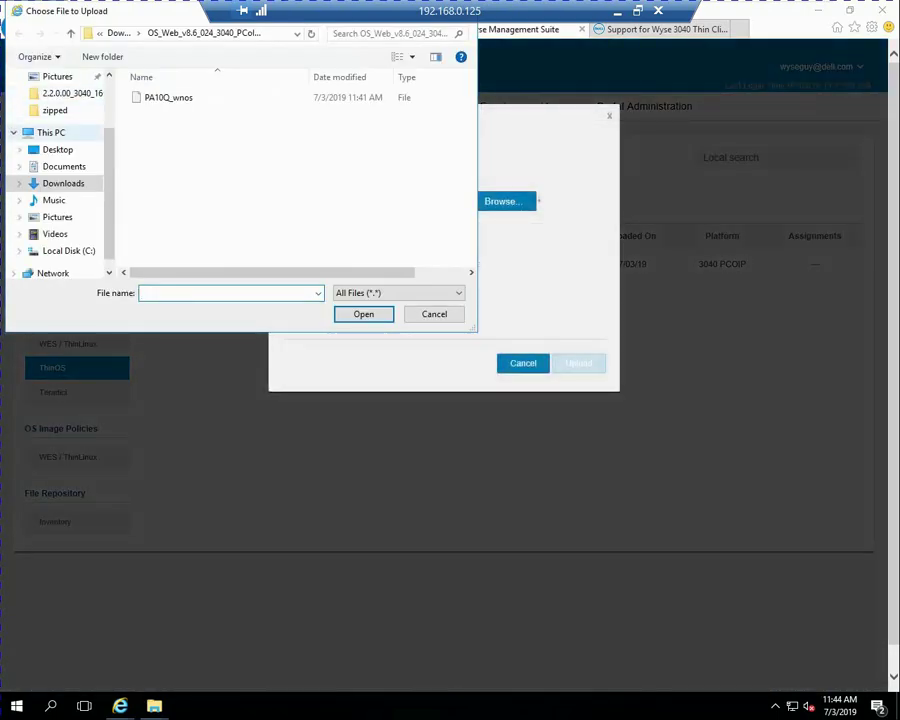
{"action": "key", "text": "alt+Up"}
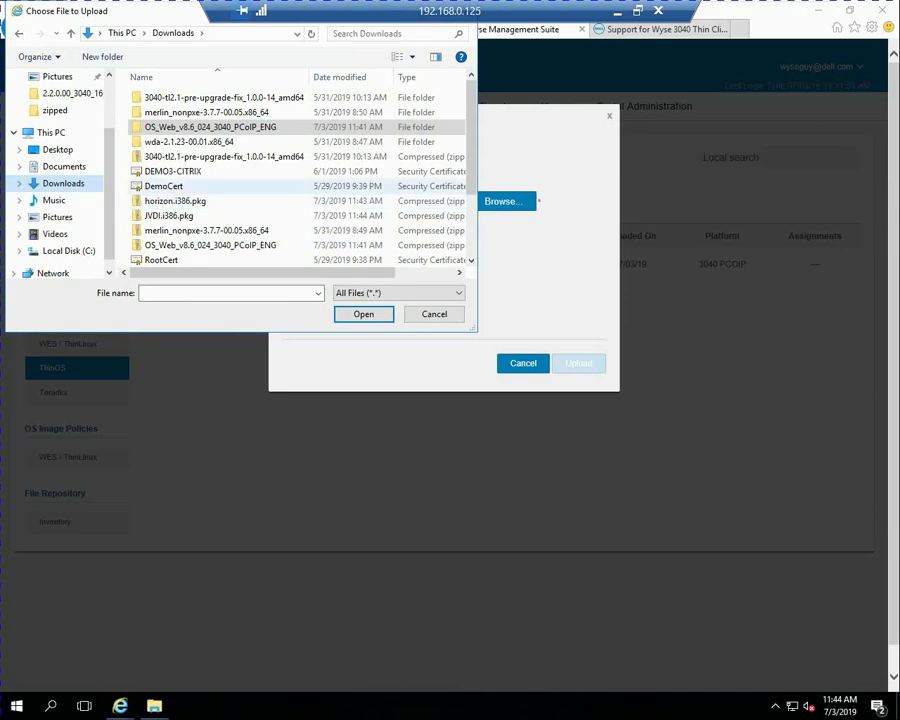
{"action": "scroll", "coordinate": [210, 127], "scroll_direction": "down", "scroll_amount": 2}
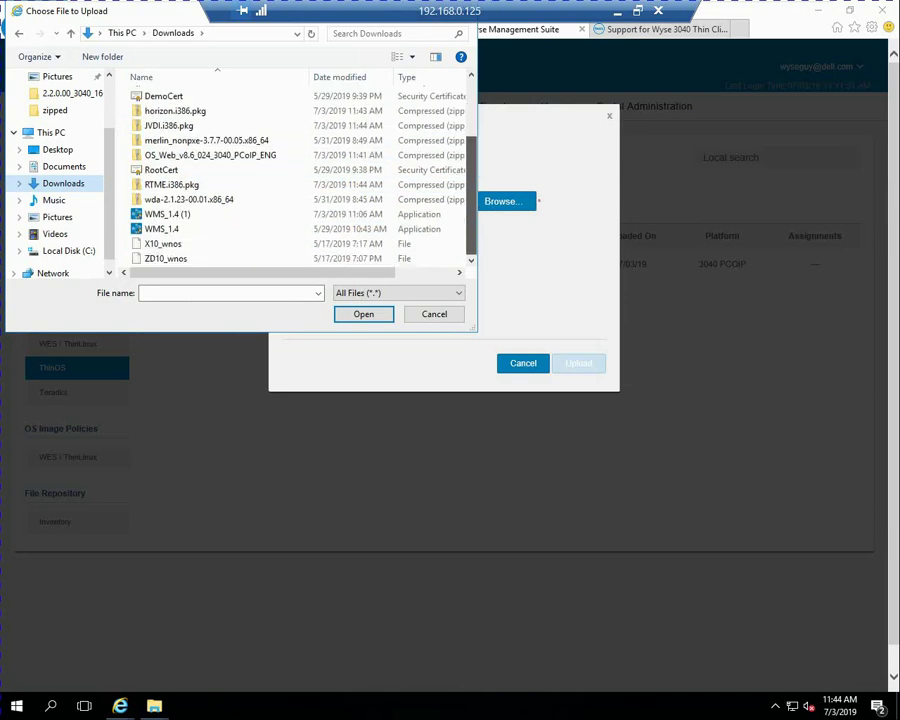
{"action": "scroll", "coordinate": [210, 170], "scroll_direction": "up", "scroll_amount": 2}
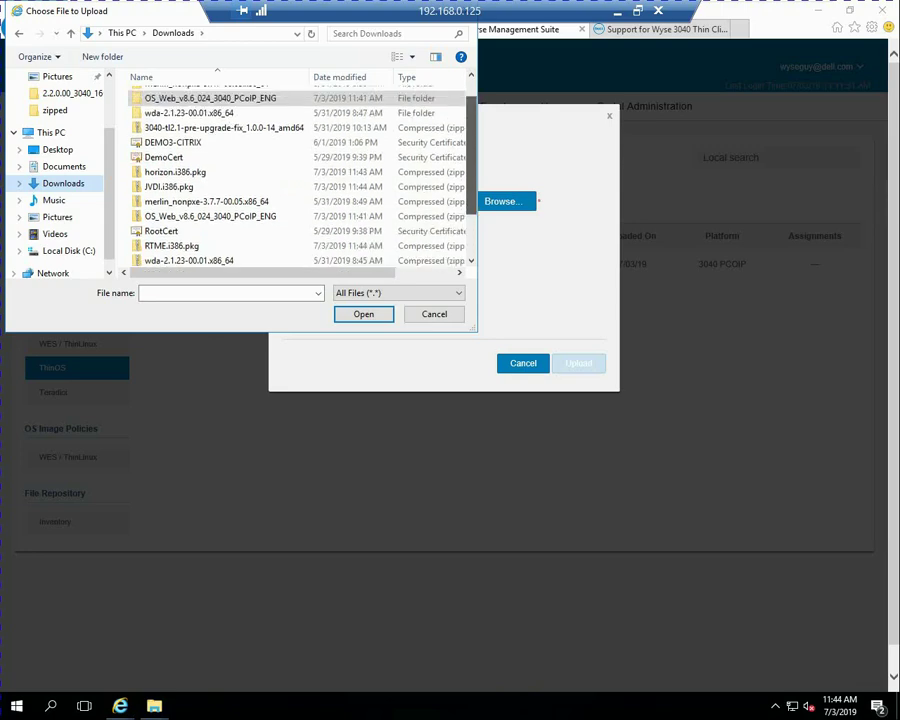
Copy RTME.i386.pkg from its Downloads archive onto the Desktop
{"action": "mouse_move", "coordinate": [154, 706]}
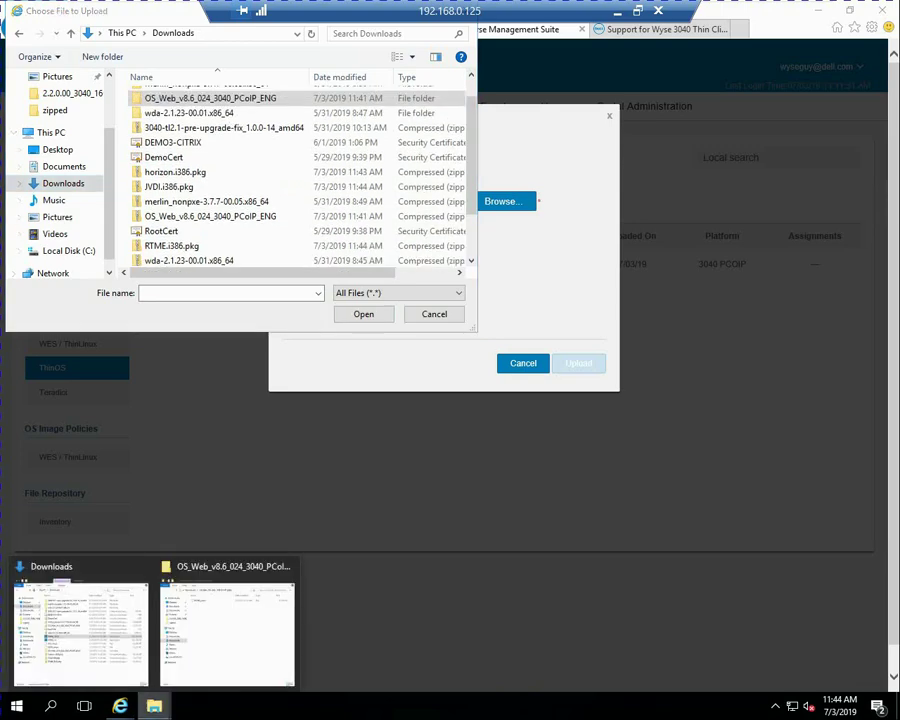
{"action": "left_click", "coordinate": [228, 628]}
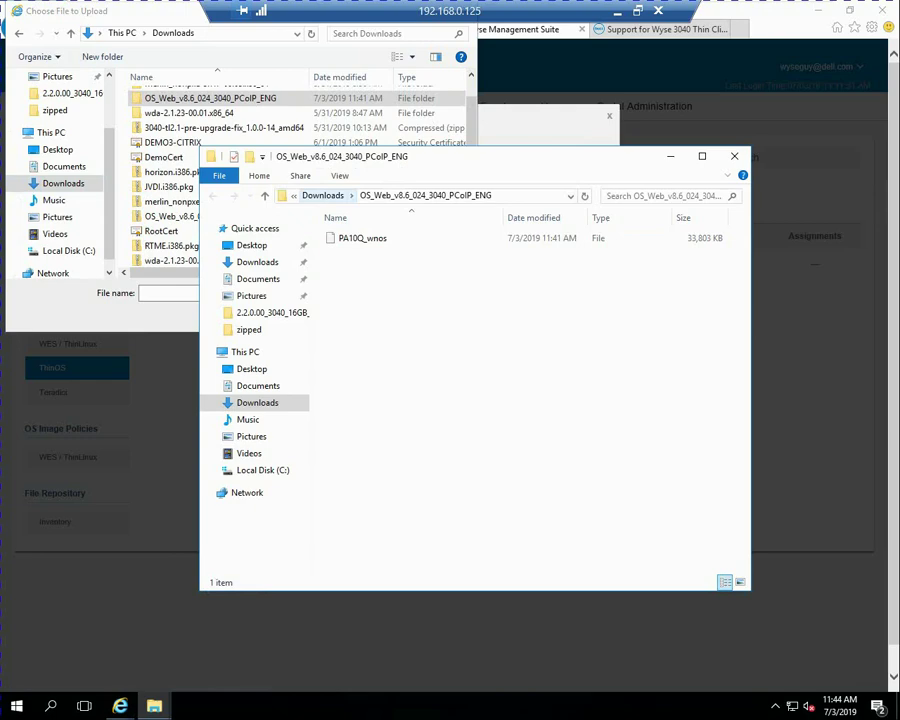
{"action": "key", "text": "alt+Up"}
{"action": "key", "text": "alt+Up"}
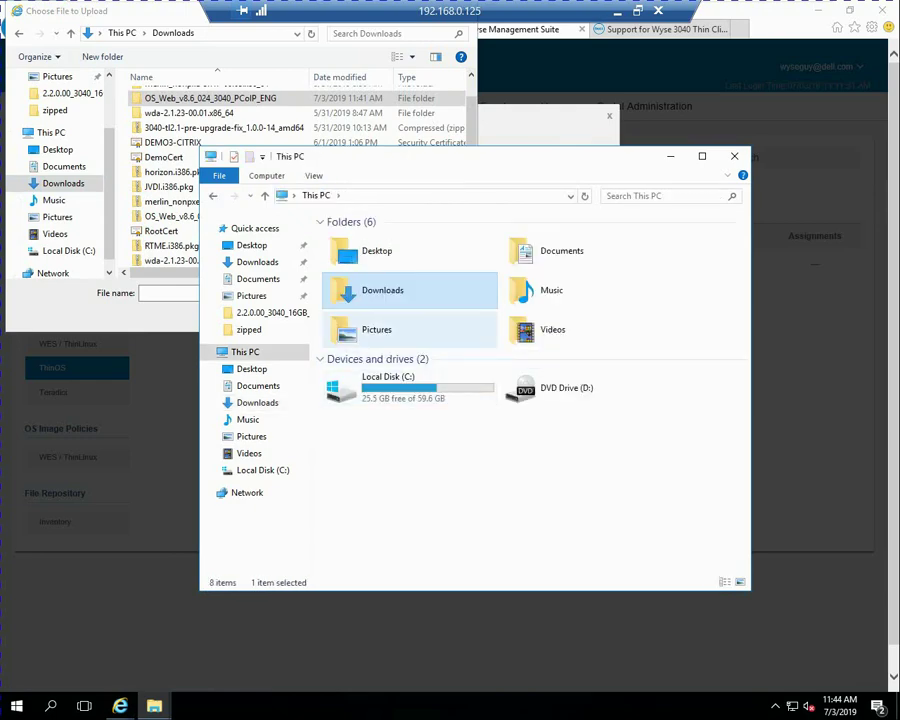
{"action": "left_click", "coordinate": [257, 261]}
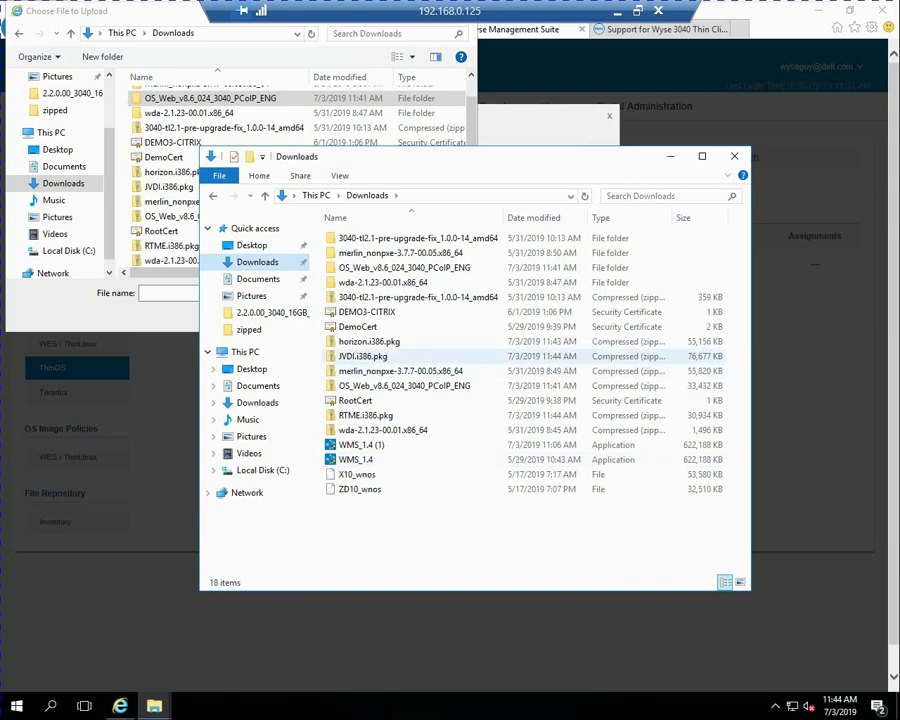
{"action": "double_click", "coordinate": [365, 415]}
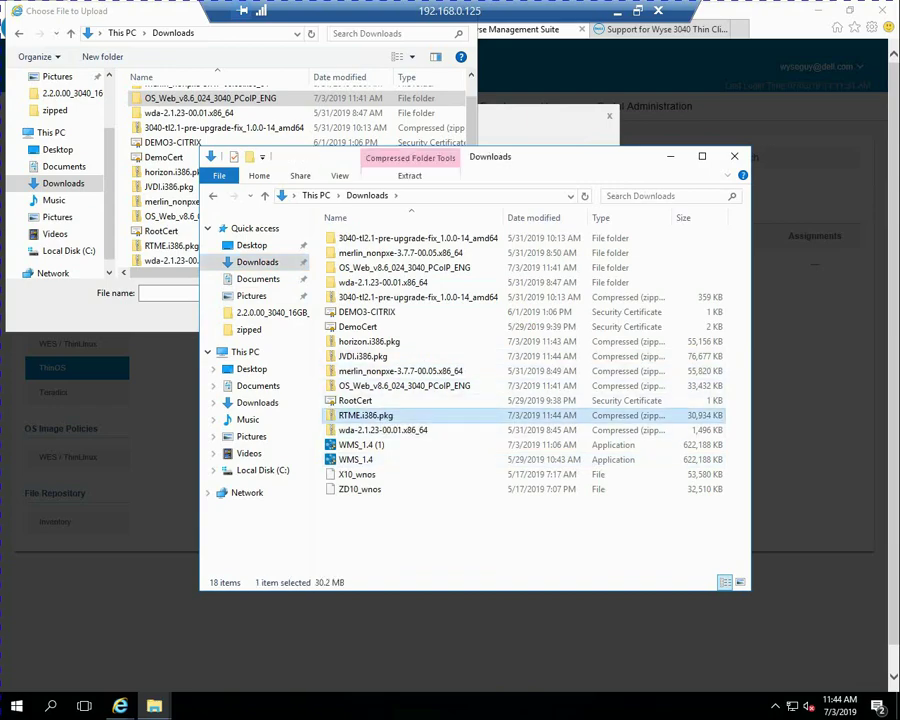
{"action": "left_click", "coordinate": [356, 238]}
{"action": "right_click", "coordinate": [355, 240]}
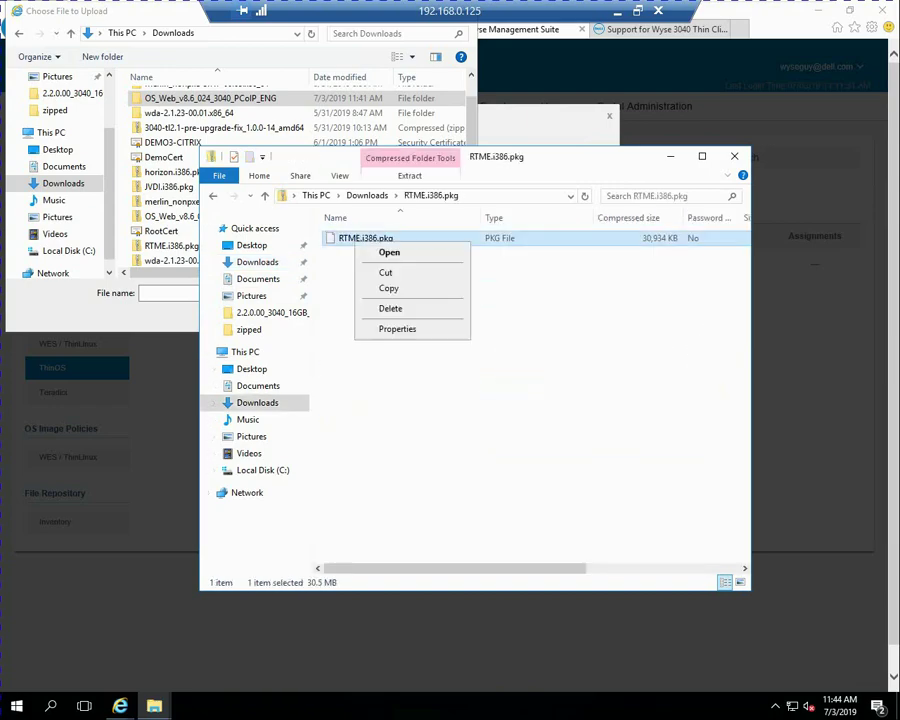
{"action": "left_click", "coordinate": [388, 288]}
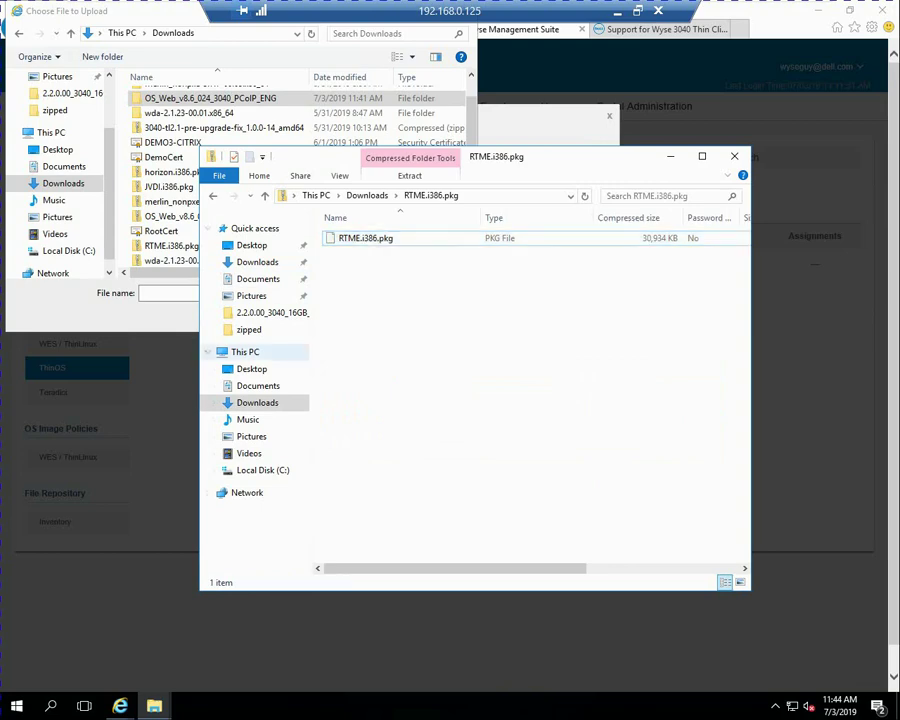
{"action": "left_click", "coordinate": [252, 369]}
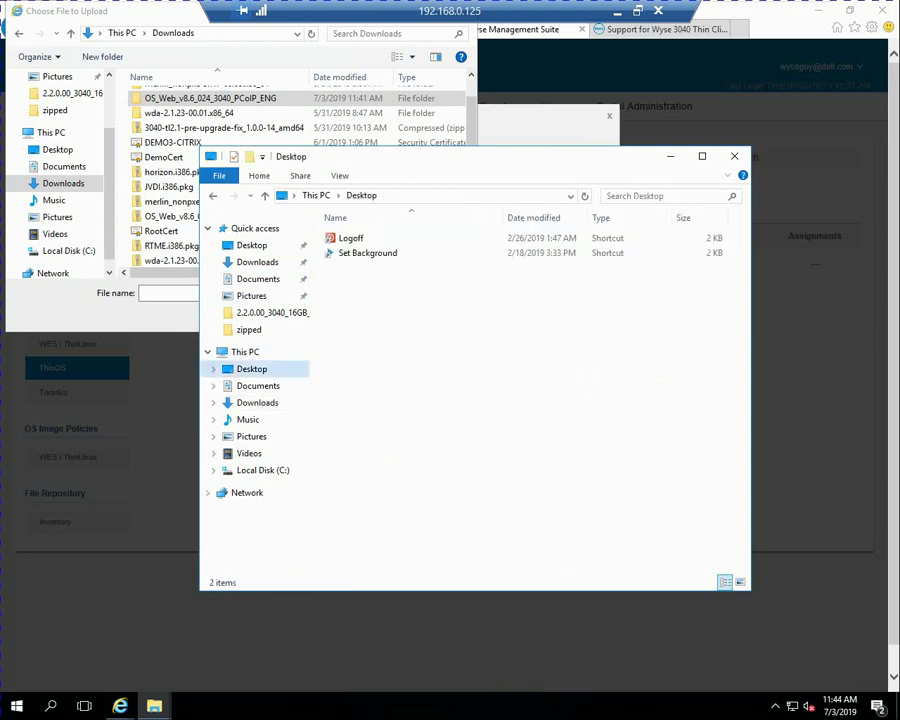
{"action": "right_click", "coordinate": [416, 386]}
{"action": "left_click", "coordinate": [450, 462]}
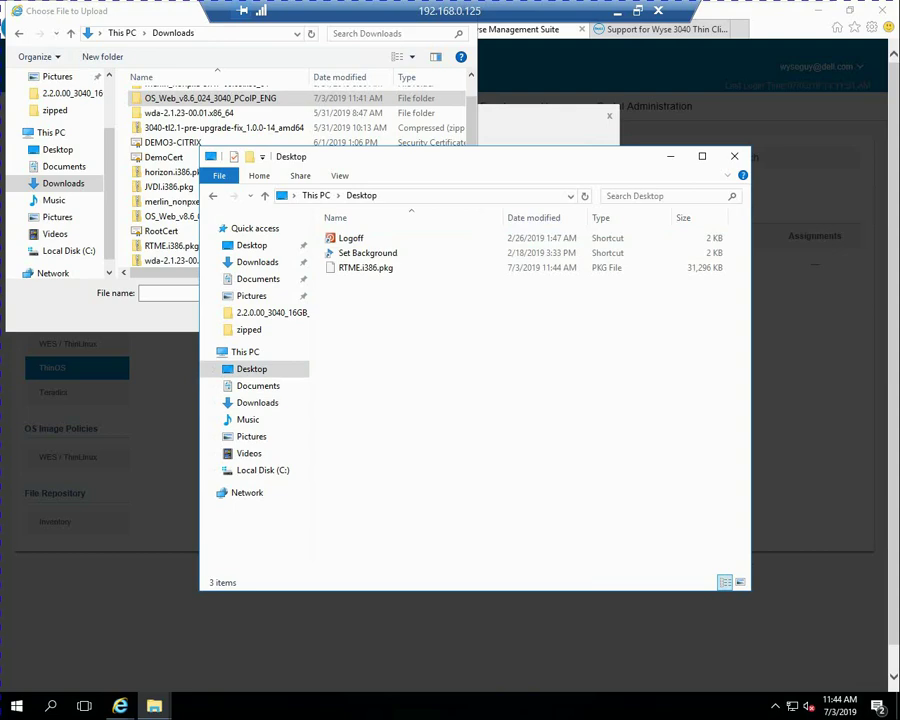
Copy horizon.i386.pkg from its archive onto the Desktop
{"action": "left_click", "coordinate": [257, 262]}
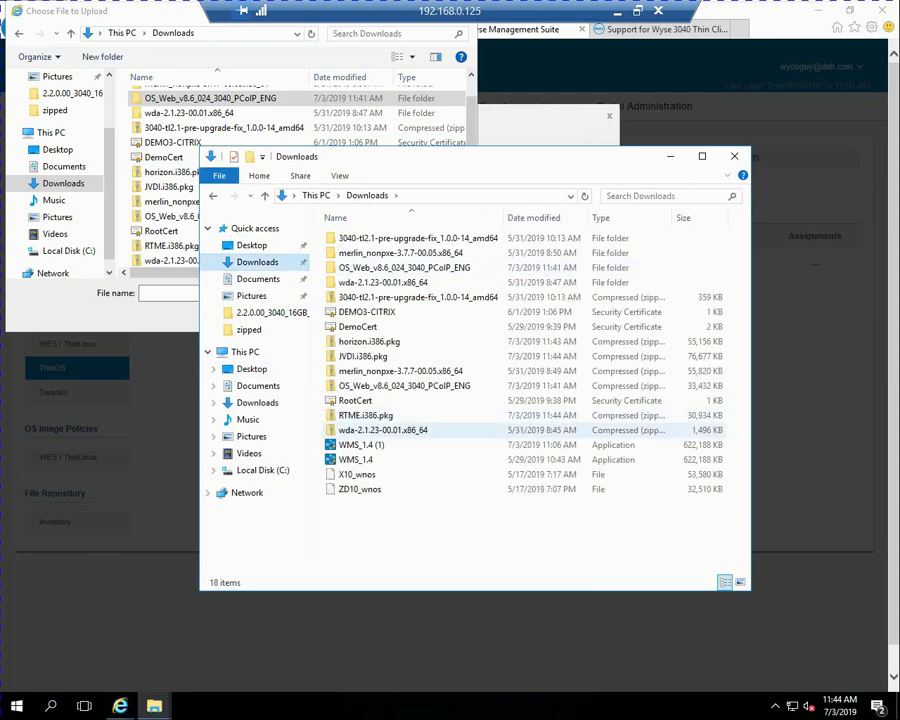
{"action": "double_click", "coordinate": [369, 341]}
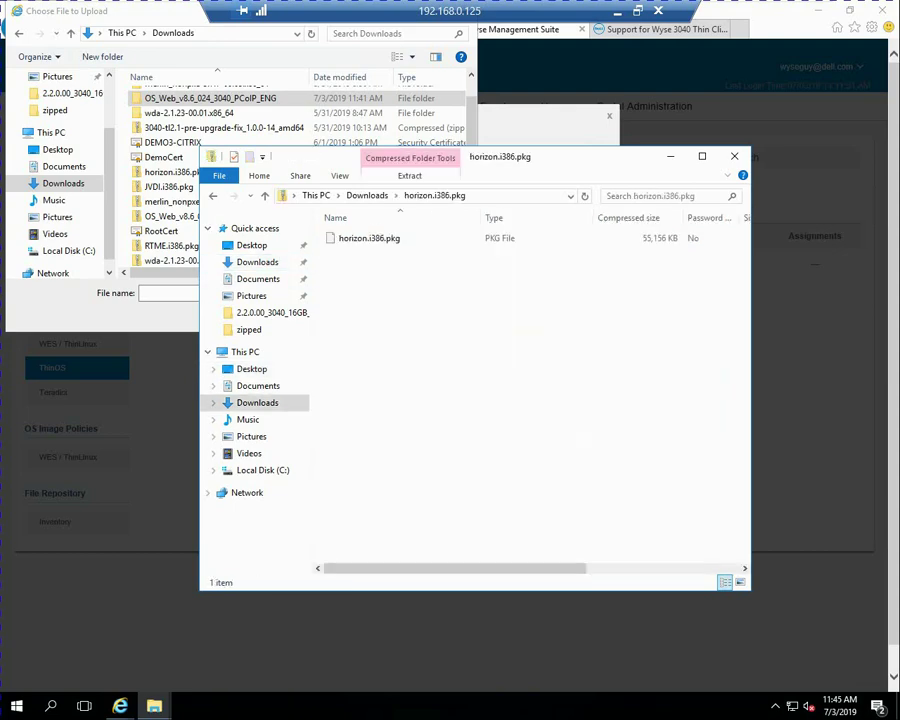
{"action": "right_click", "coordinate": [360, 238]}
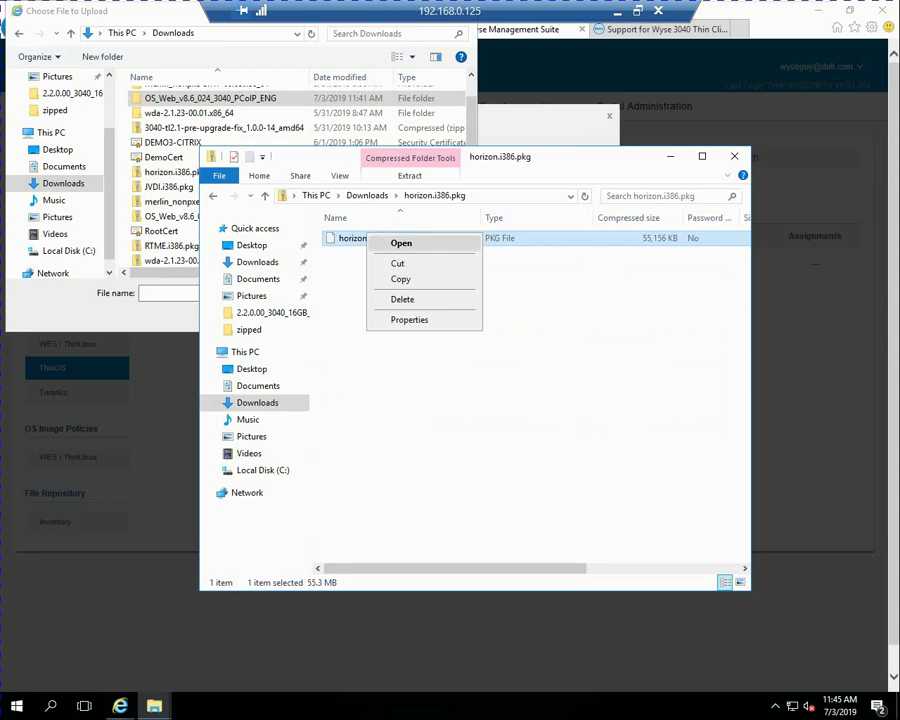
{"action": "key", "text": "Escape"}
{"action": "left_click", "coordinate": [251, 245]}
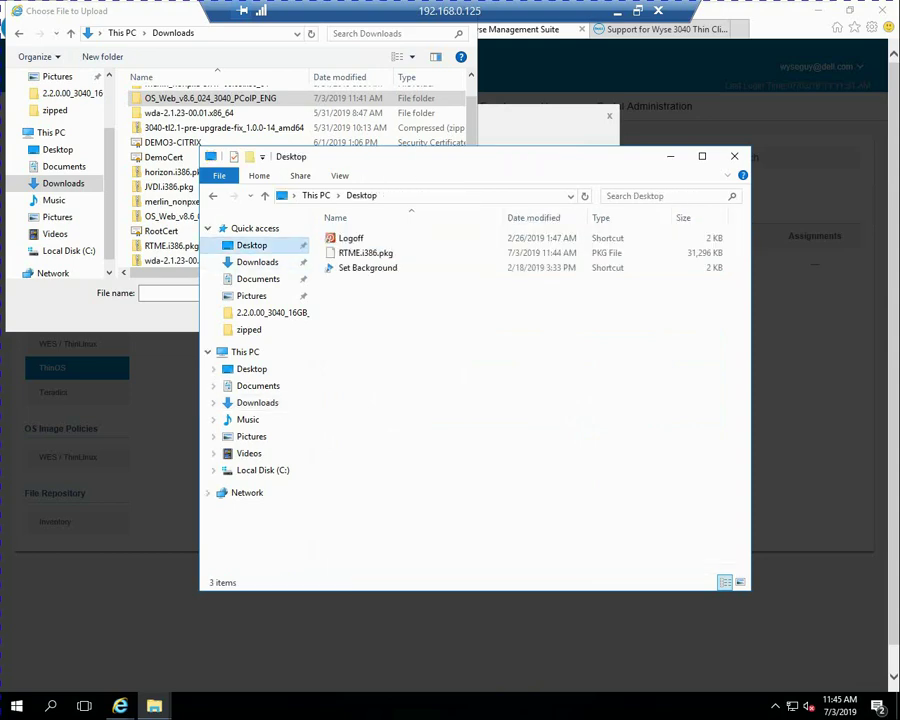
{"action": "right_click", "coordinate": [412, 345]}
{"action": "left_click", "coordinate": [440, 422]}
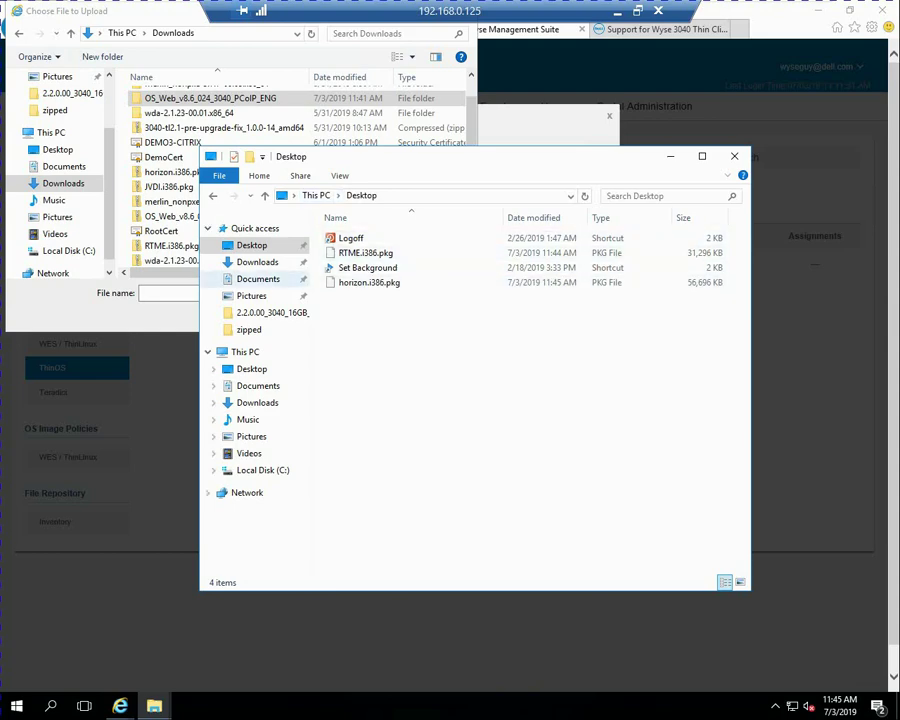
Copy JVDI.i386.pkg from its archive onto the Desktop
{"action": "left_click", "coordinate": [257, 262]}
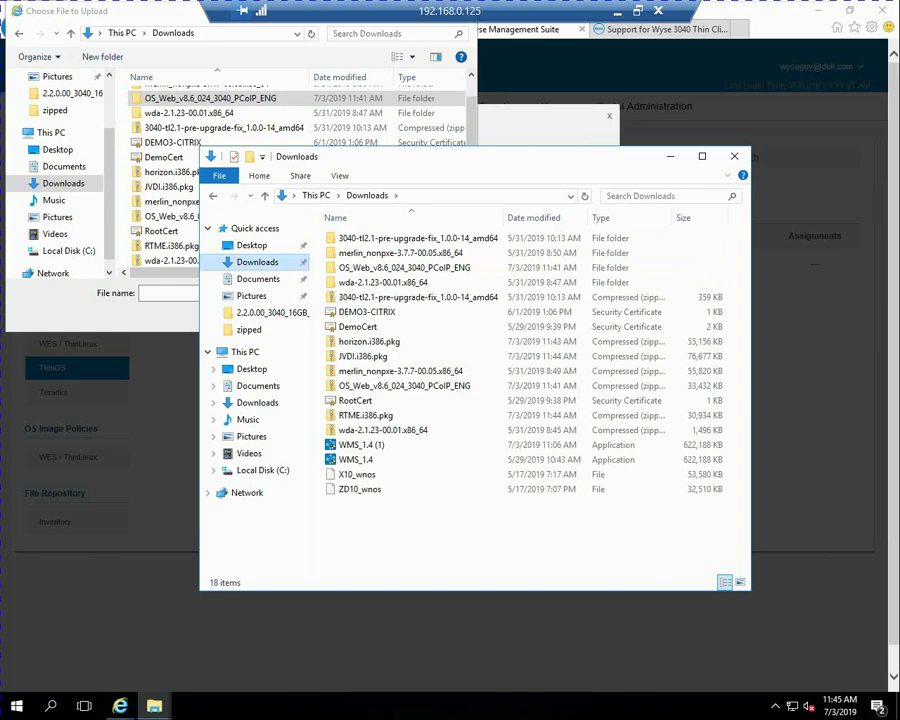
{"action": "double_click", "coordinate": [362, 356]}
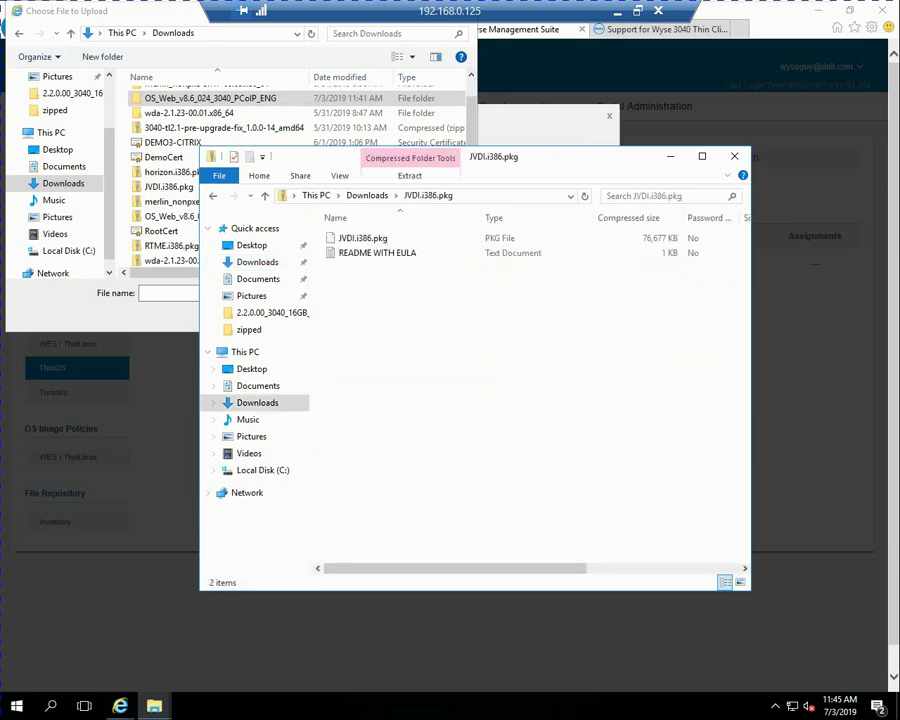
{"action": "right_click", "coordinate": [361, 238]}
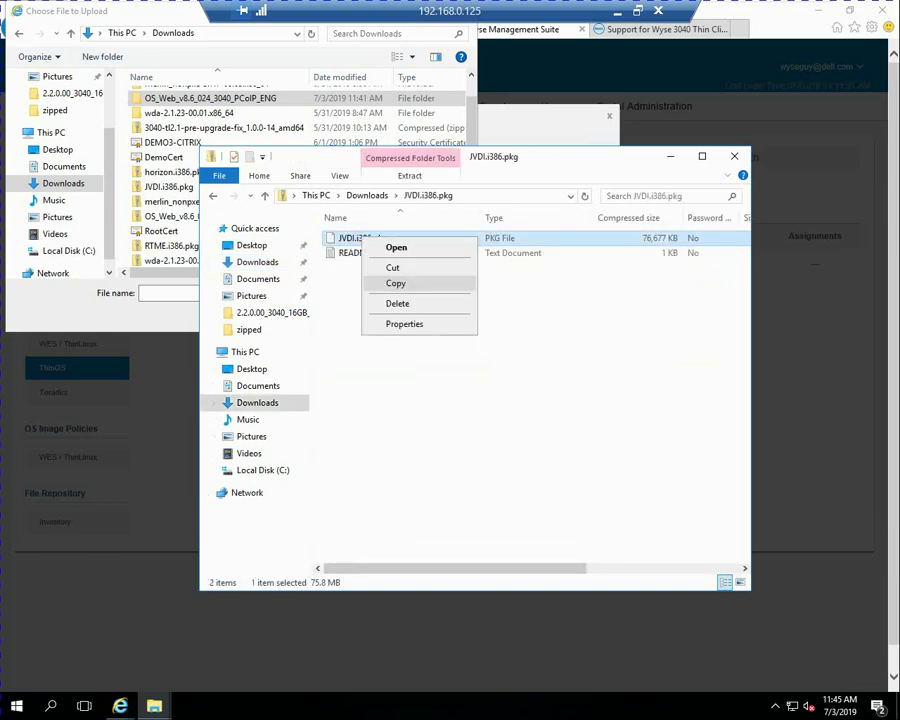
{"action": "left_click", "coordinate": [396, 283]}
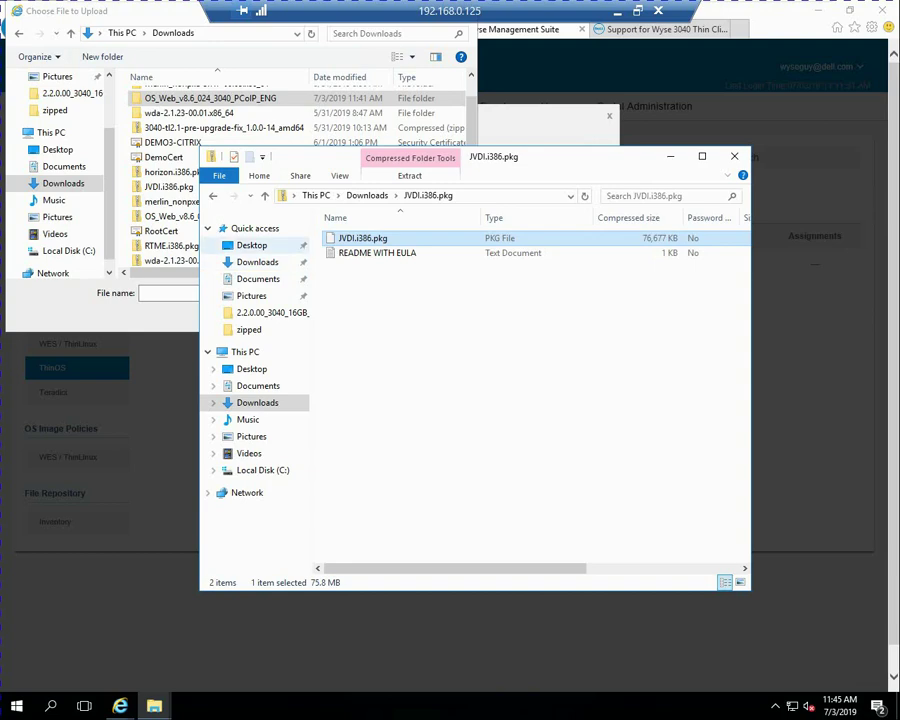
{"action": "left_click", "coordinate": [252, 245]}
{"action": "right_click", "coordinate": [388, 350]}
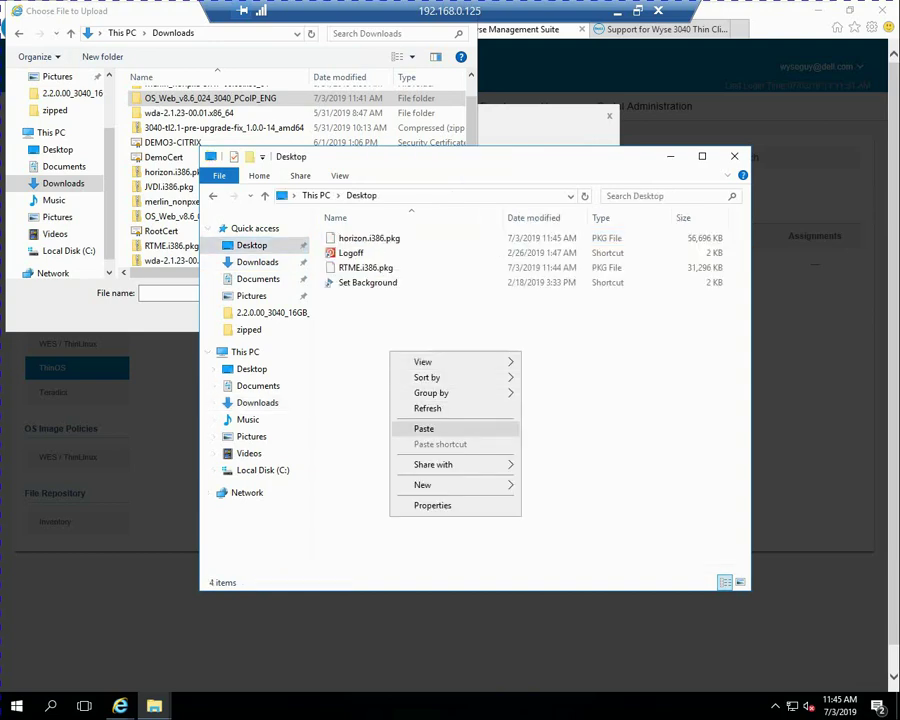
{"action": "left_click", "coordinate": [414, 428]}
{"action": "left_click", "coordinate": [145, 247]}
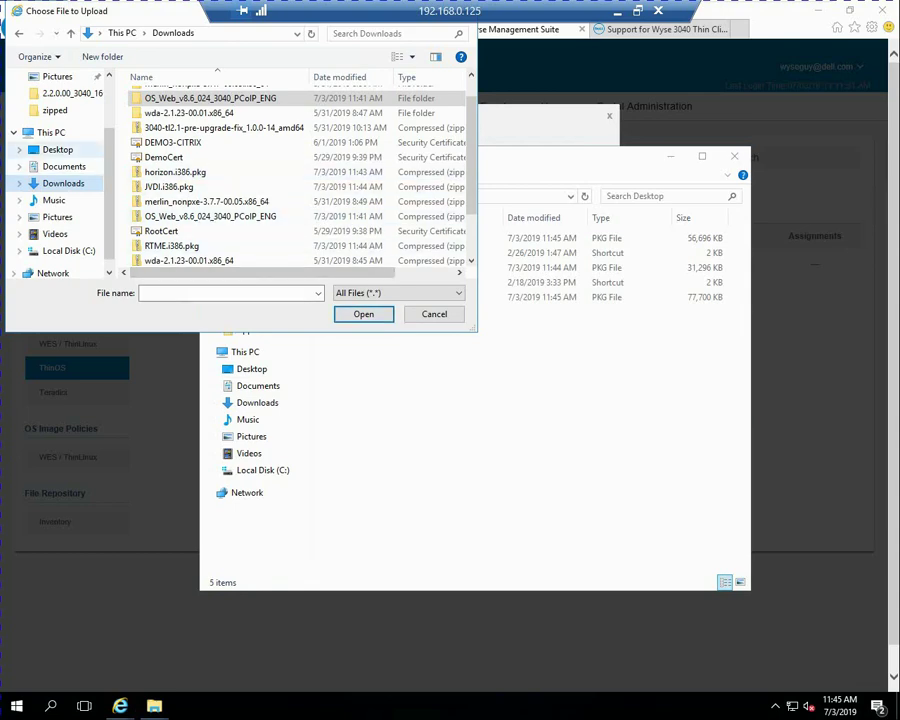
Pick horizon.i386.pkg from the Desktop and note it 'Horizon View Package'
{"action": "left_click", "coordinate": [57, 149]}
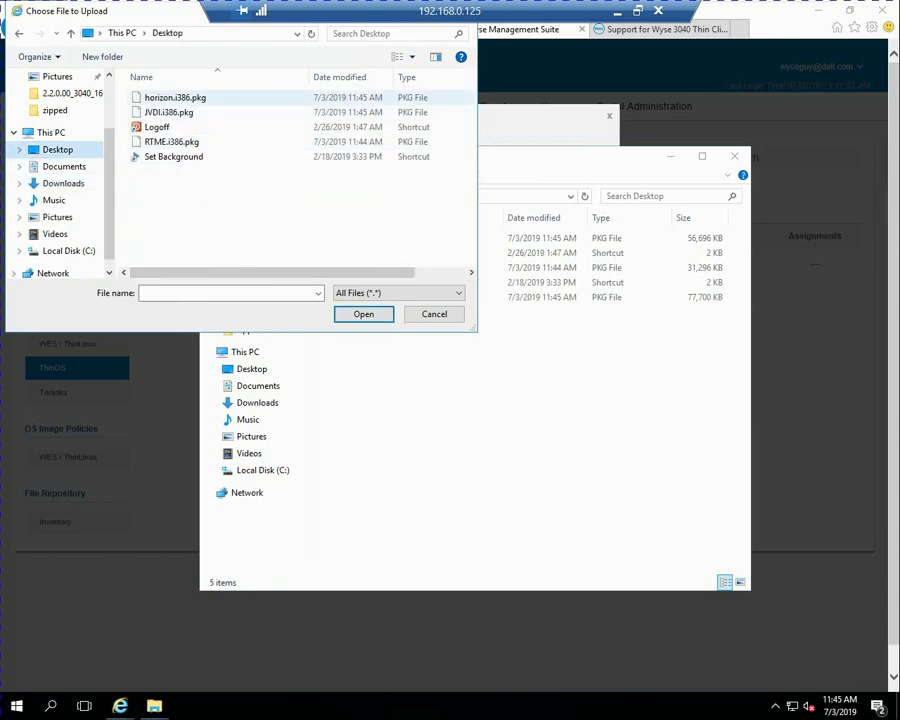
{"action": "double_click", "coordinate": [175, 97]}
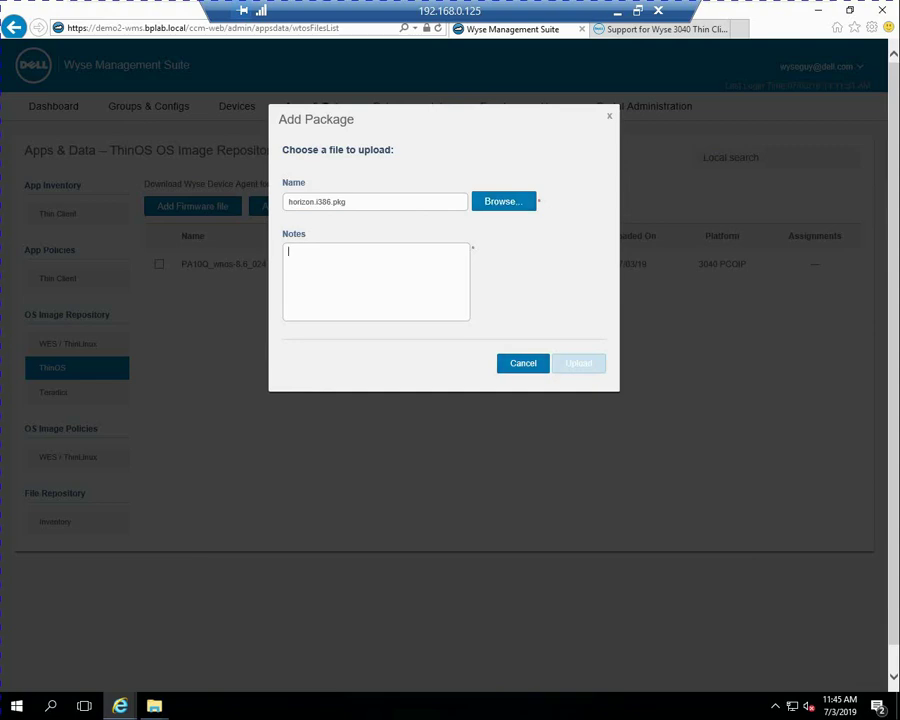
{"action": "type", "text": "Hori"}
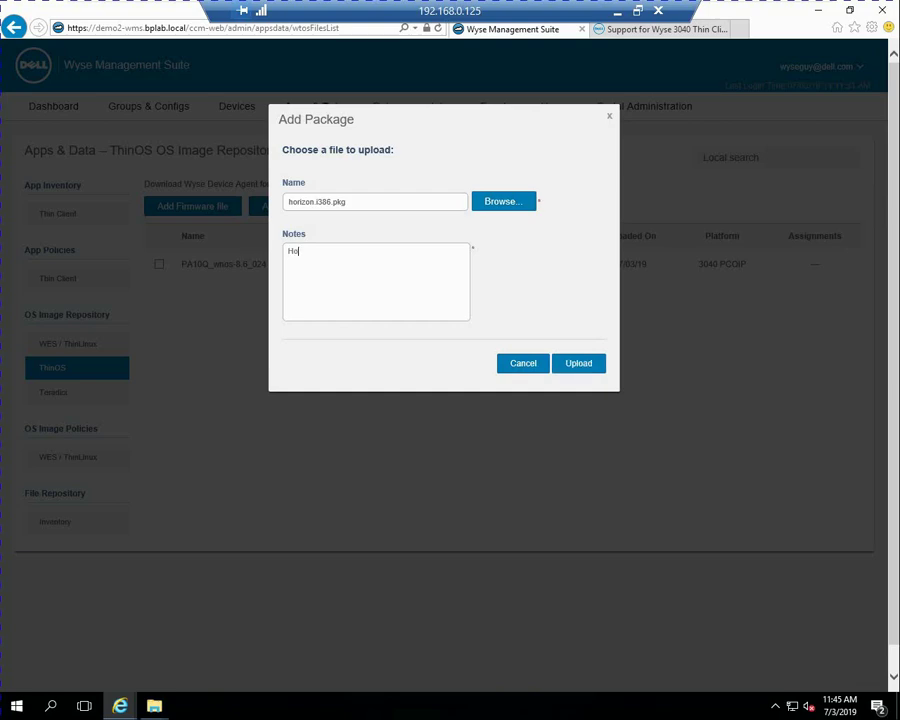
{"action": "type", "text": "zon View Package"}
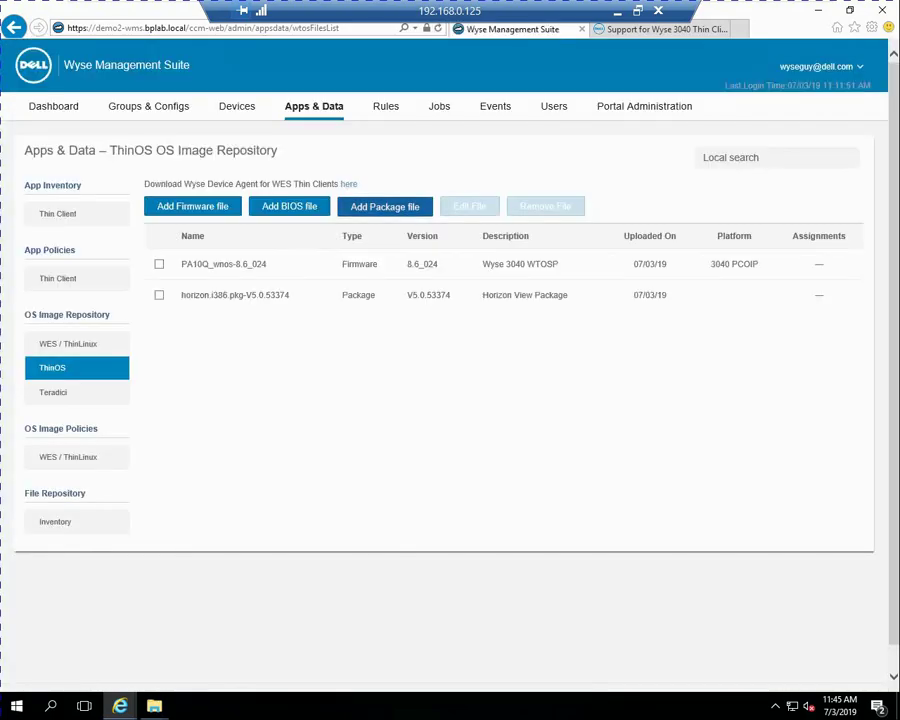
Add JVDI.i386.pkg as a package with the note 'JVDI package'
{"action": "left_click", "coordinate": [385, 206]}
{"action": "left_click", "coordinate": [503, 201]}
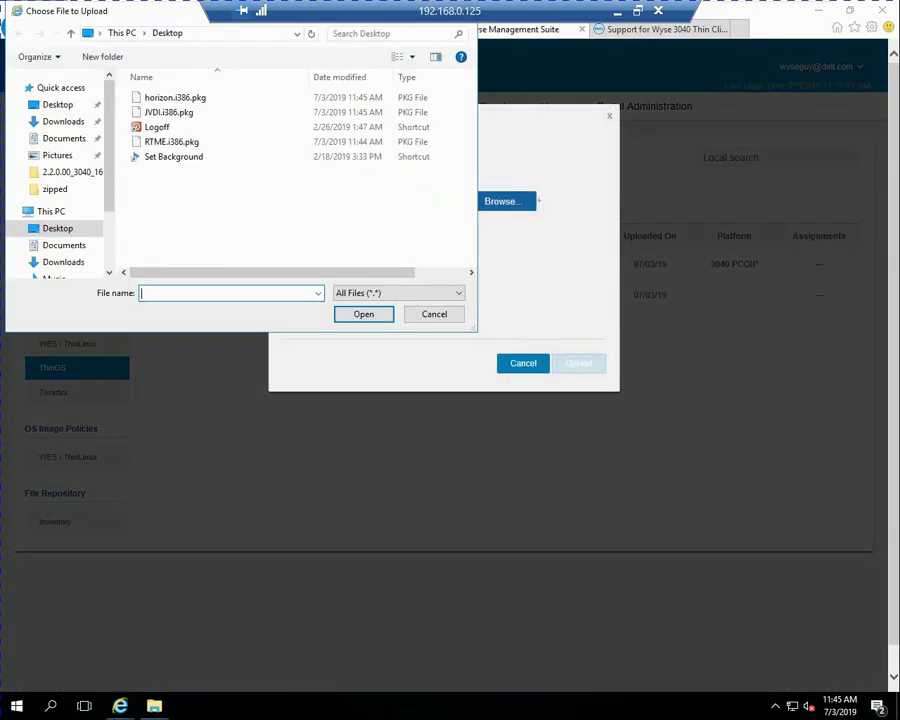
{"action": "double_click", "coordinate": [169, 112]}
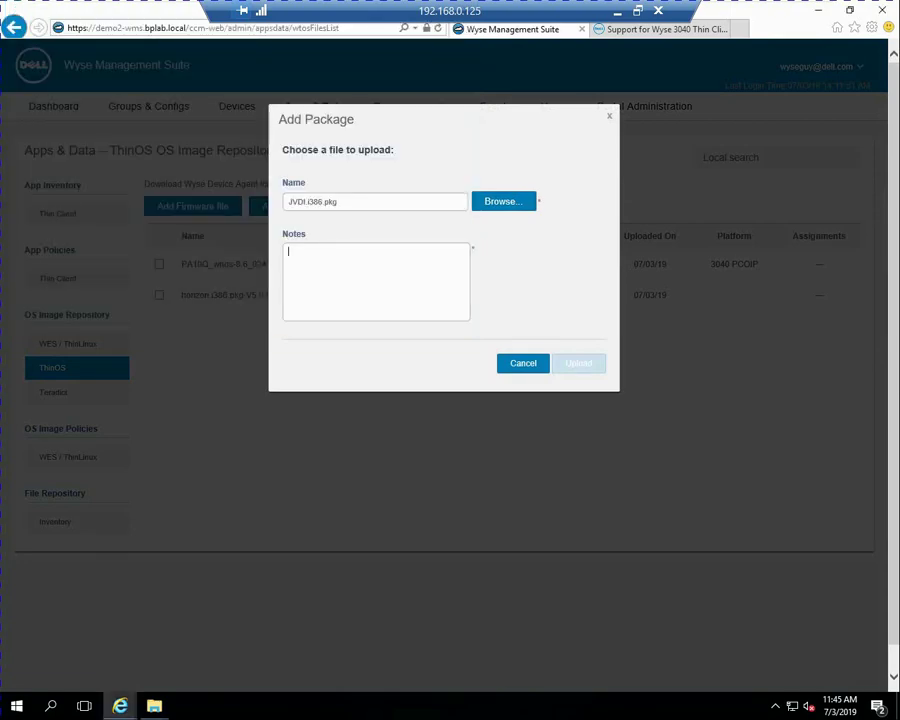
{"action": "type", "text": "JV"}
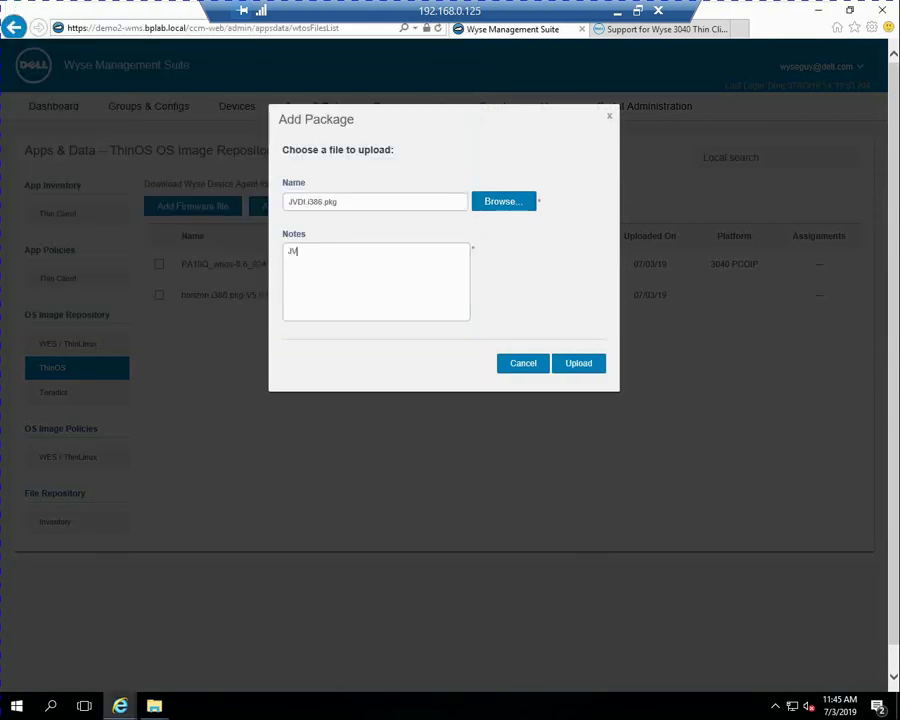
{"action": "type", "text": "DI package"}
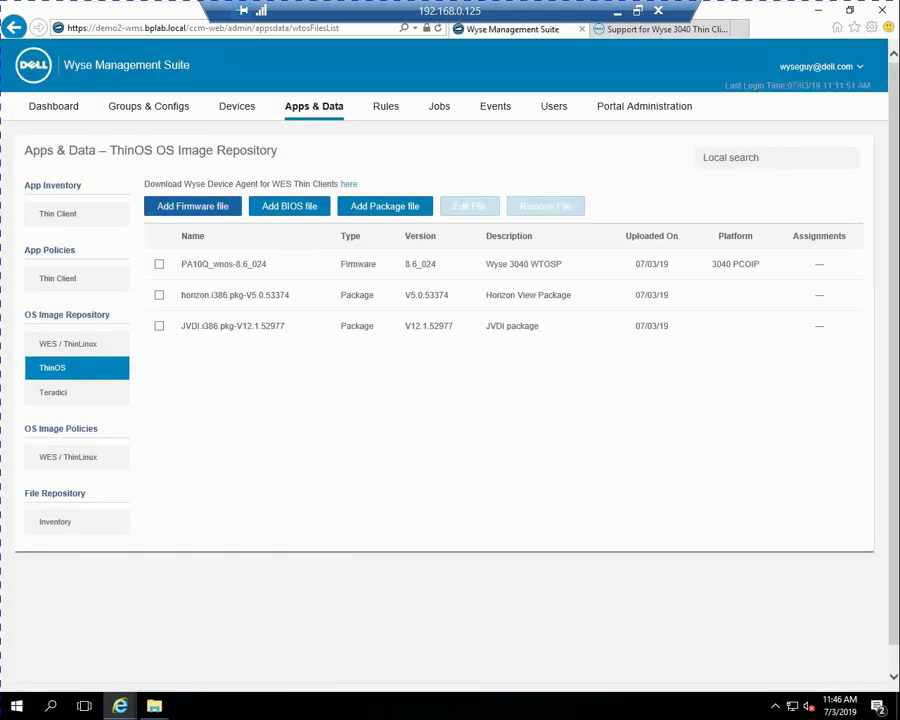
{"action": "left_click", "coordinate": [192, 206]}
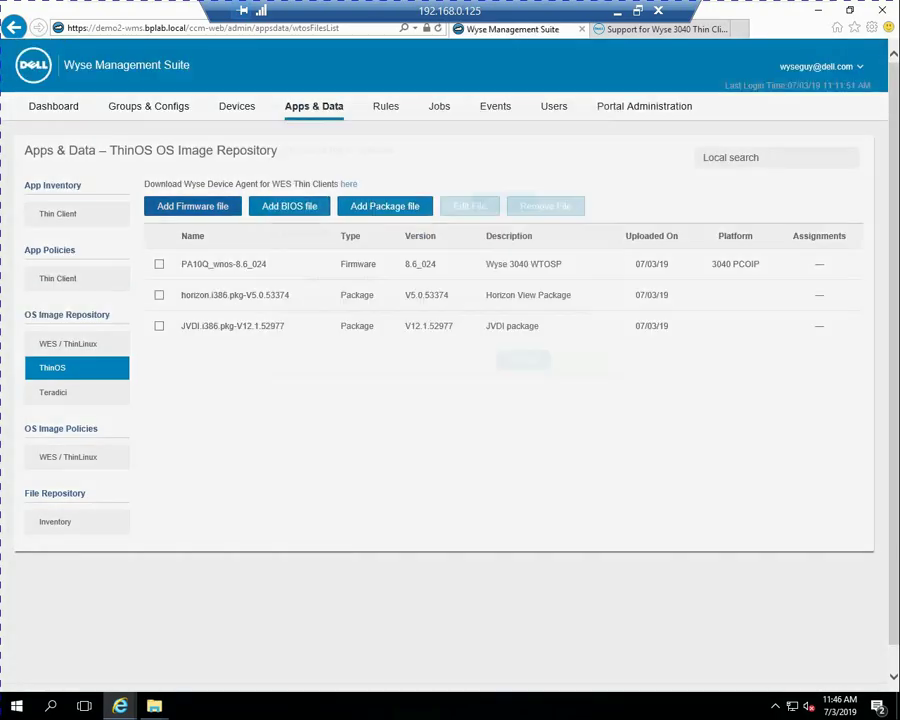
Choose RTME.i386.pkg from the Desktop with description 'RTME Package'
{"action": "left_click", "coordinate": [503, 201]}
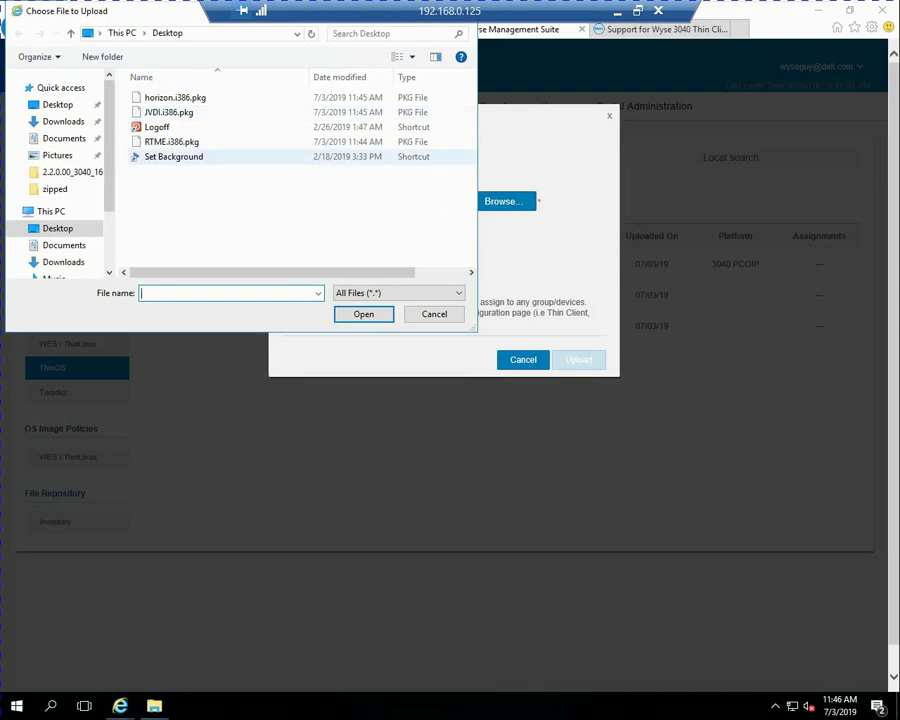
{"action": "left_click", "coordinate": [171, 141]}
{"action": "key", "text": "Return"}
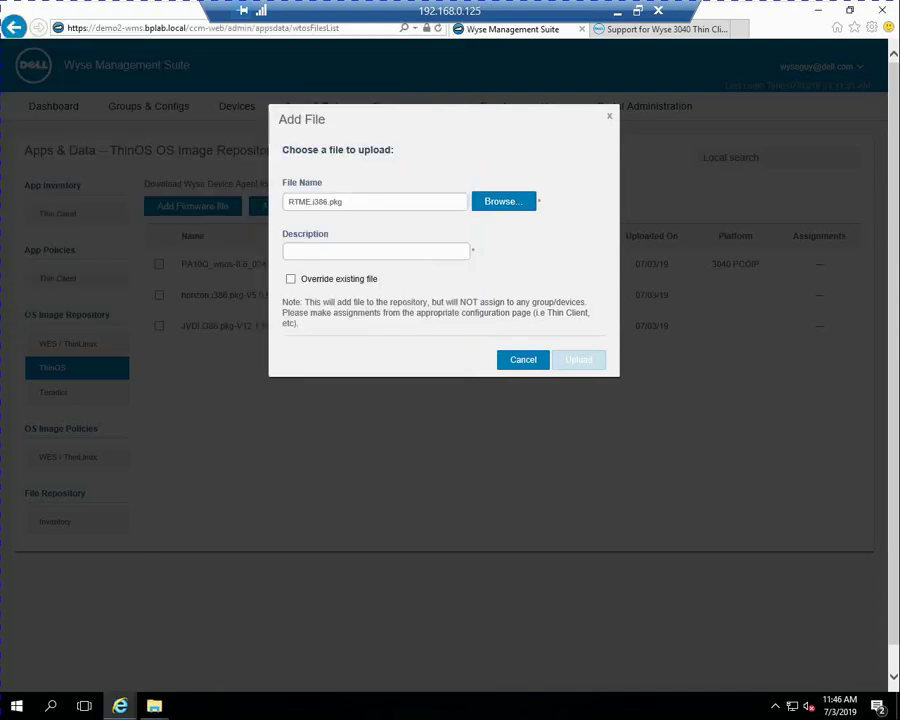
{"action": "type", "text": "RT"}
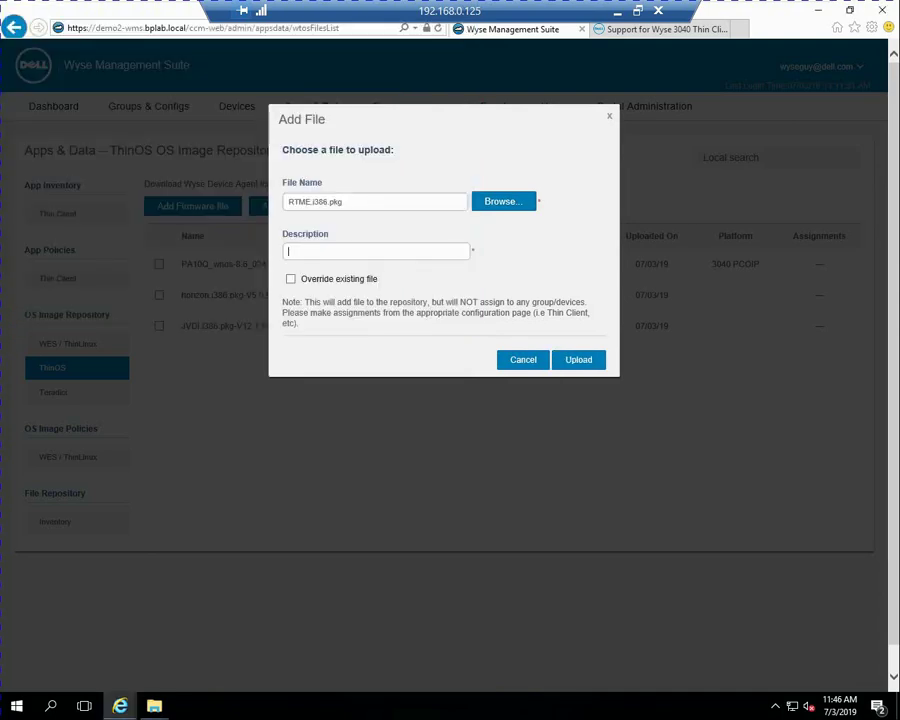
{"action": "type", "text": "ME Package"}
{"action": "key", "text": "Tab"}
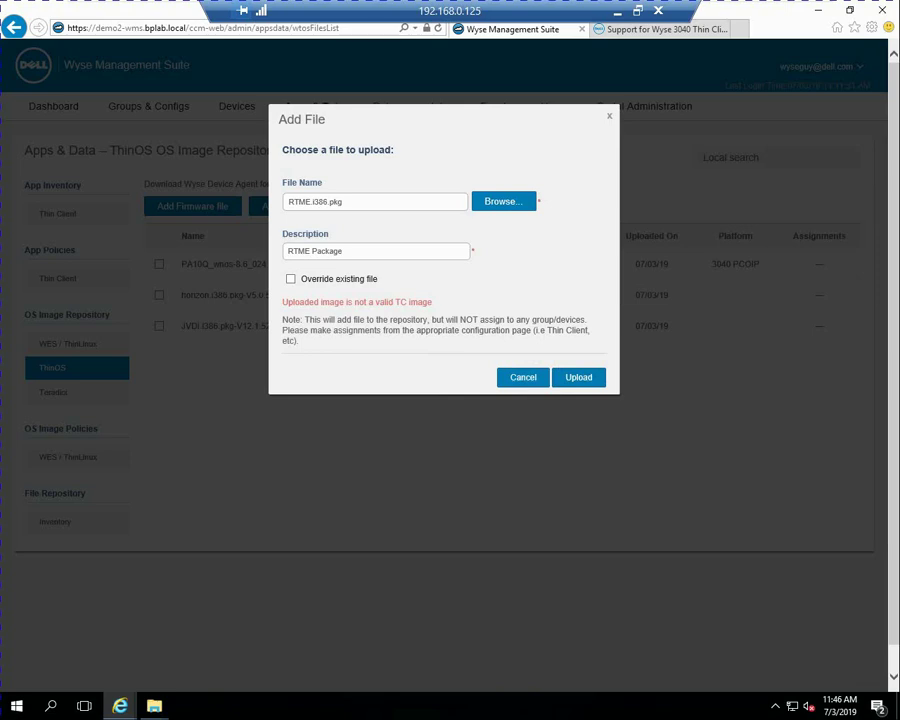
Reselect RTME.i386.pkg, then abandon the rejected file upload
{"action": "left_click", "coordinate": [503, 201]}
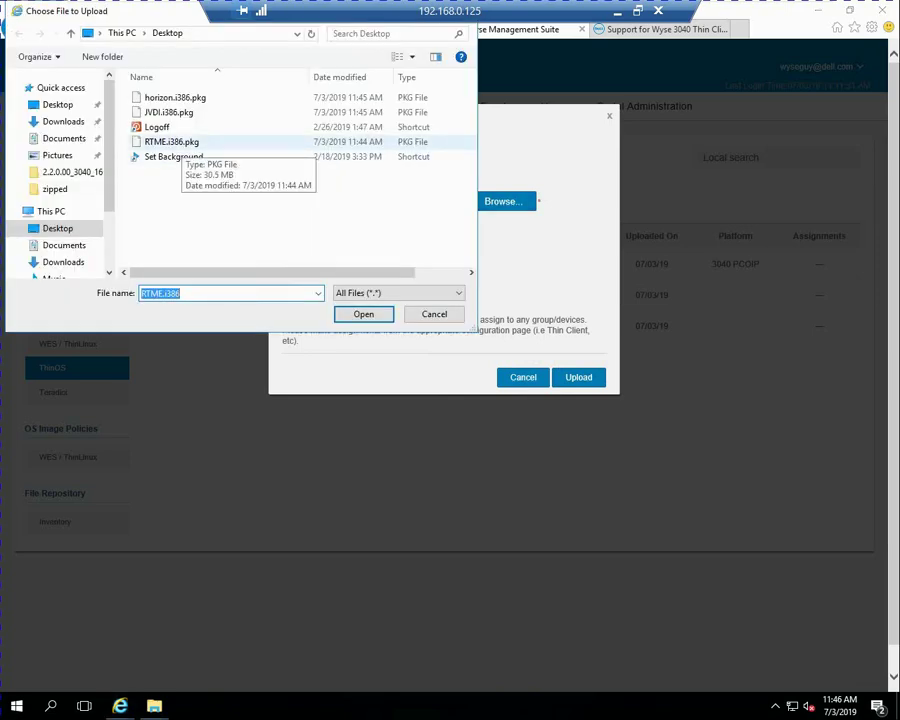
{"action": "left_click", "coordinate": [171, 141]}
{"action": "key", "text": "Return"}
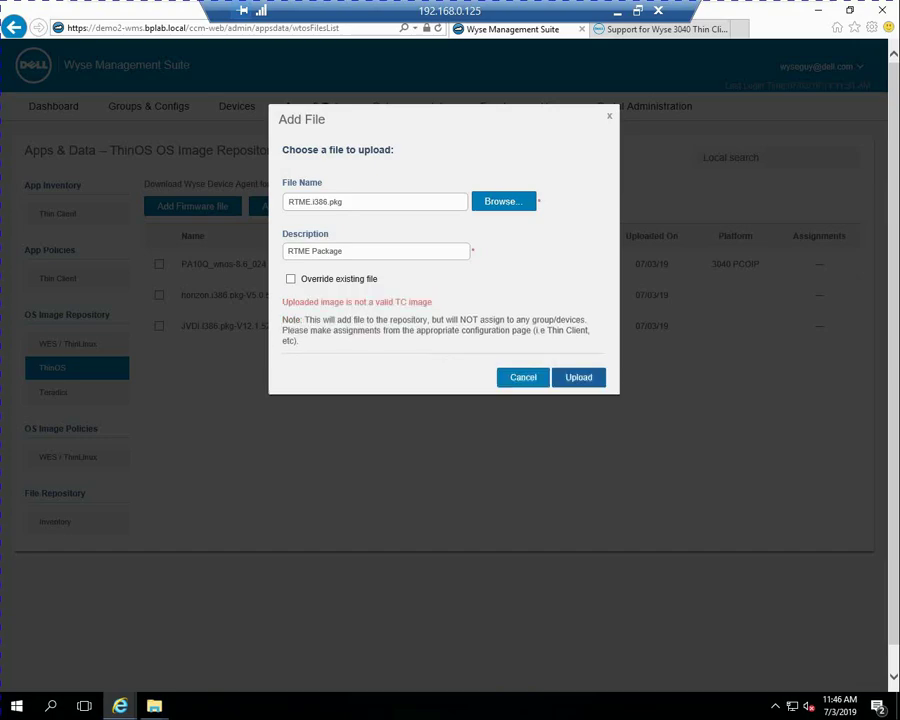
{"action": "key", "text": "Escape"}
Add RTME.i386.pkg through Add Package file with the note 'RTME Package'
{"action": "left_click", "coordinate": [384, 180]}
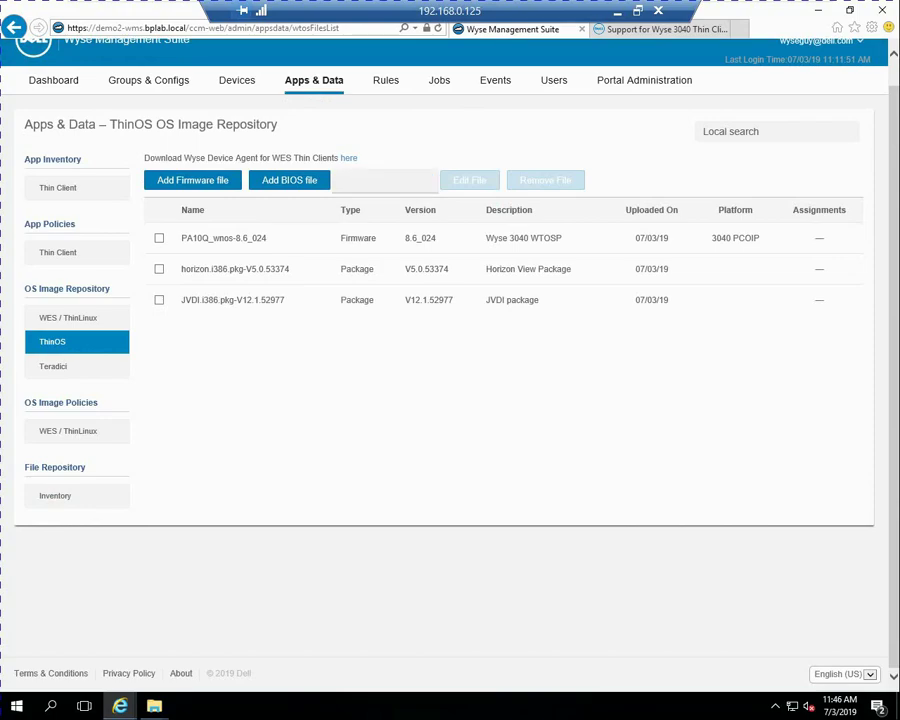
{"action": "left_click", "coordinate": [503, 201]}
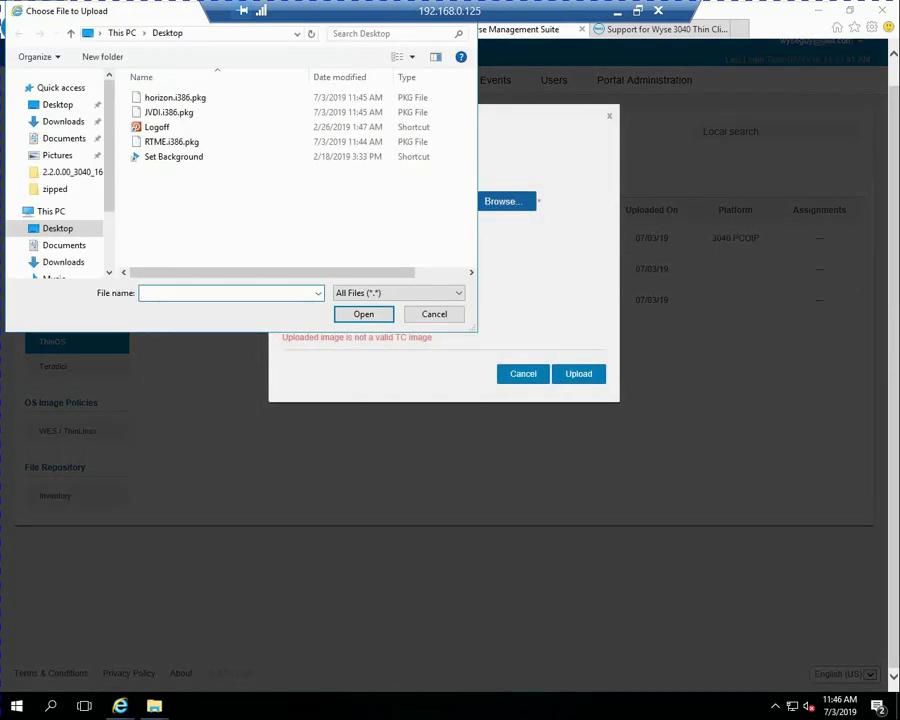
{"action": "double_click", "coordinate": [171, 141]}
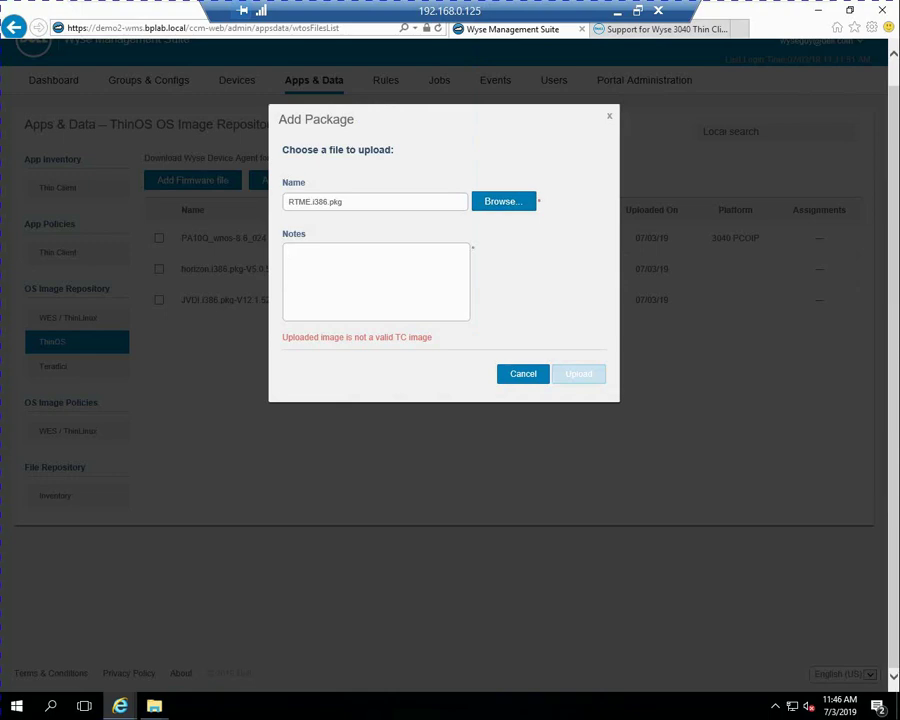
{"action": "type", "text": "RTME"}
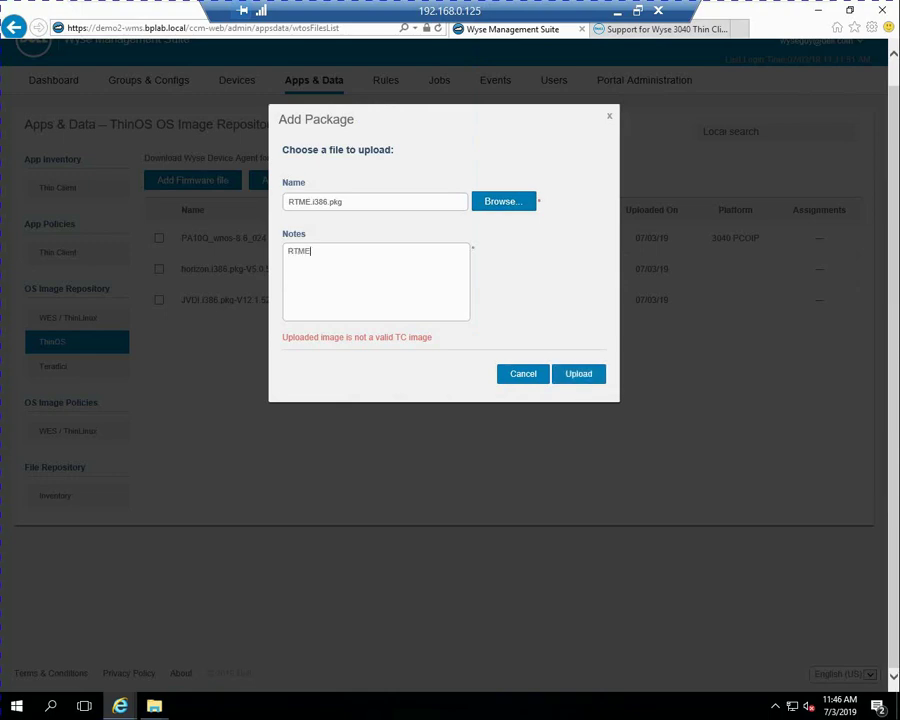
{"action": "type", "text": " Package"}
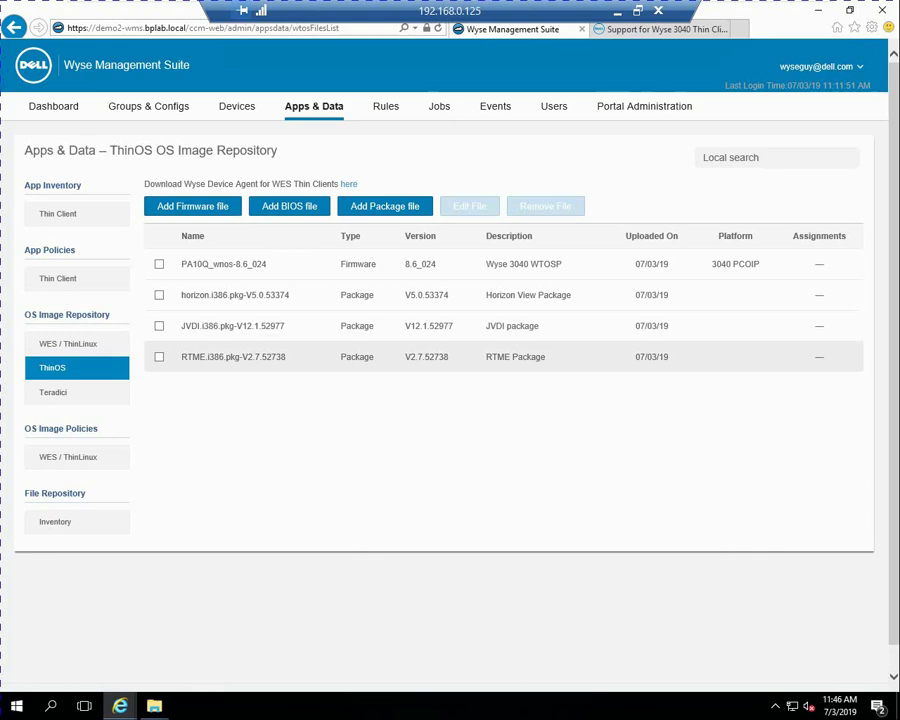
Start configuring CorpRoot's Firmware Upgrade policy in Groups & Configs
{"action": "left_click", "coordinate": [148, 106]}
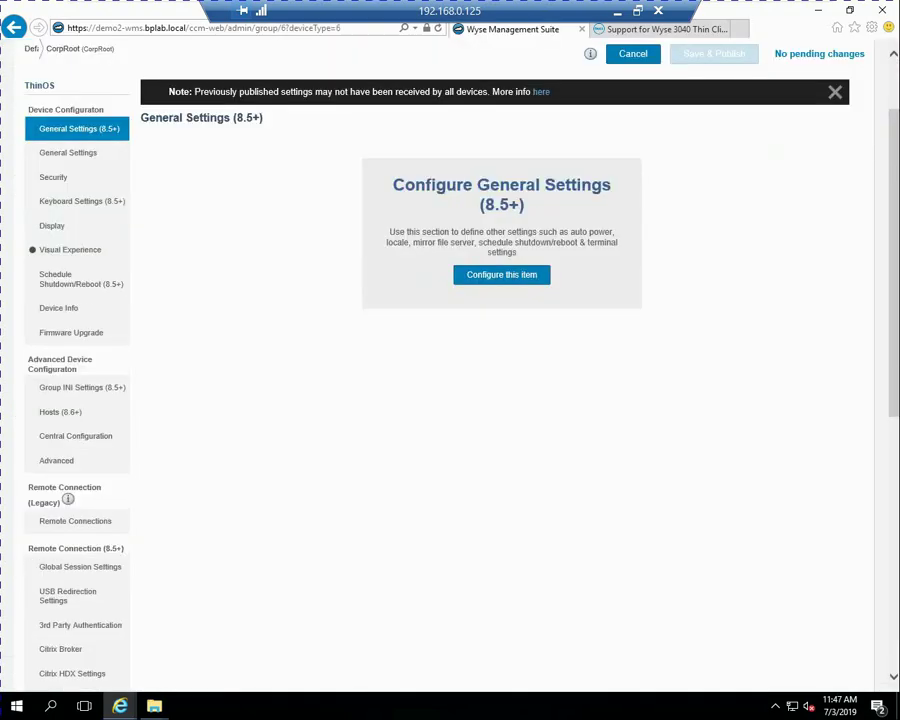
{"action": "scroll", "coordinate": [500, 380], "scroll_direction": "down", "scroll_amount": 2}
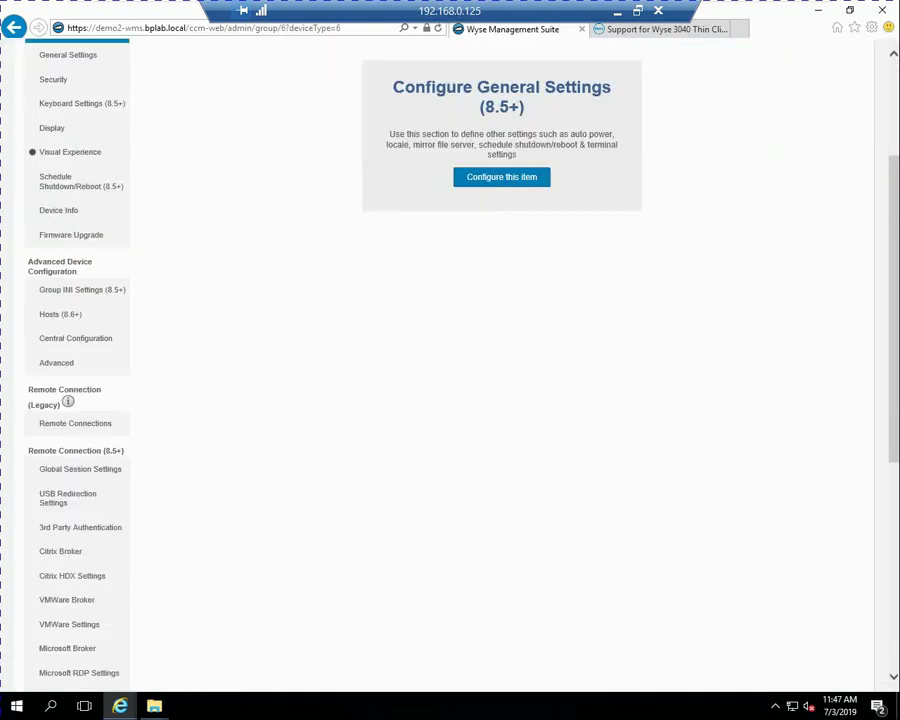
{"action": "left_click", "coordinate": [71, 235]}
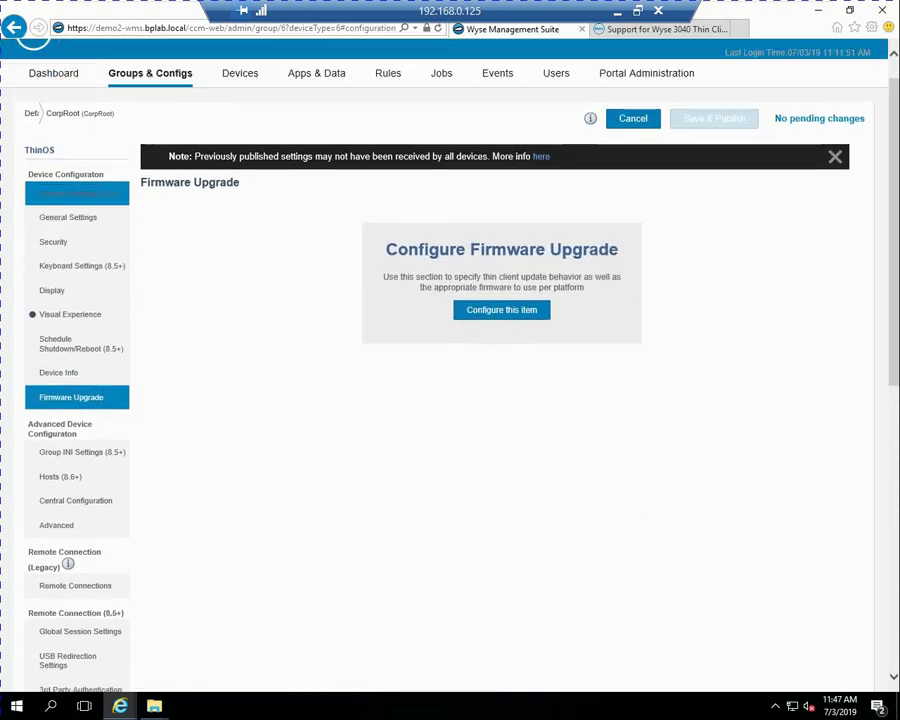
{"action": "left_click", "coordinate": [501, 342]}
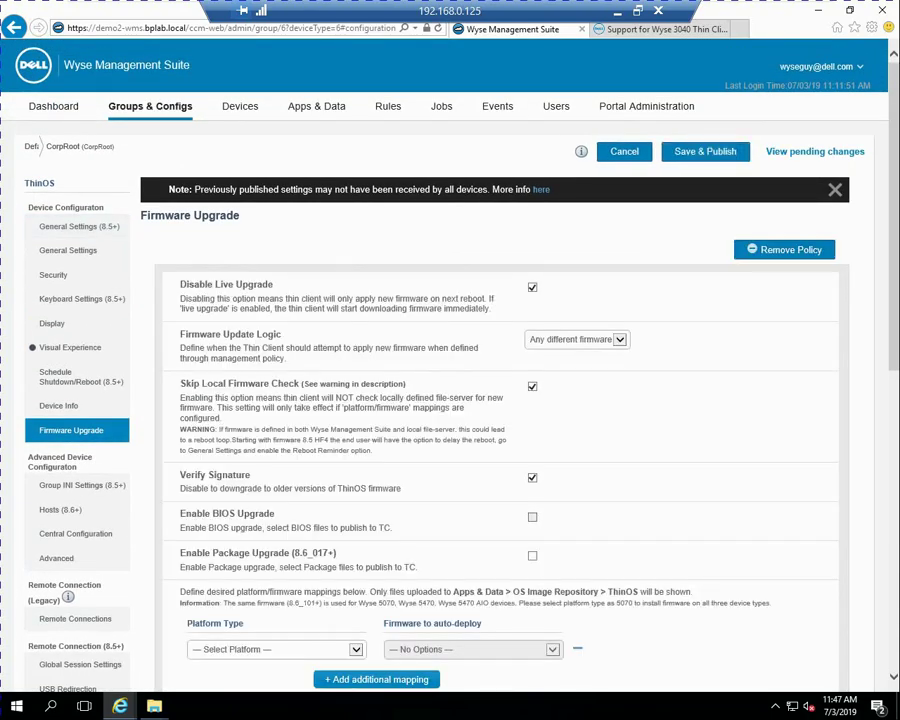
Set platform 3040 PCoIP and firmware 8.6_024 to auto-deploy
{"action": "scroll", "coordinate": [500, 380], "scroll_direction": "down", "scroll_amount": 4}
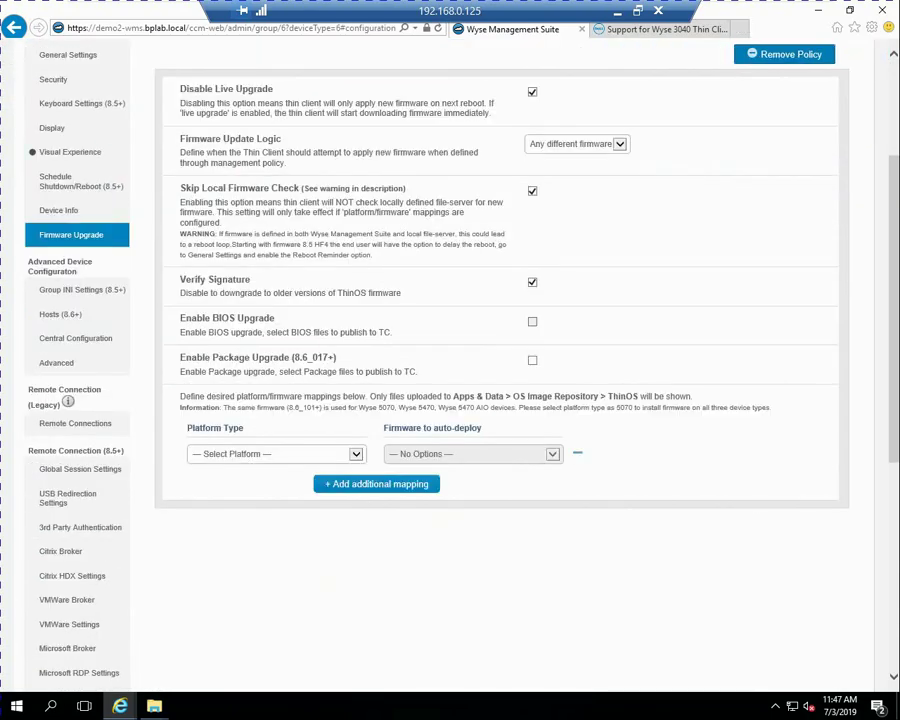
{"action": "left_click", "coordinate": [275, 454]}
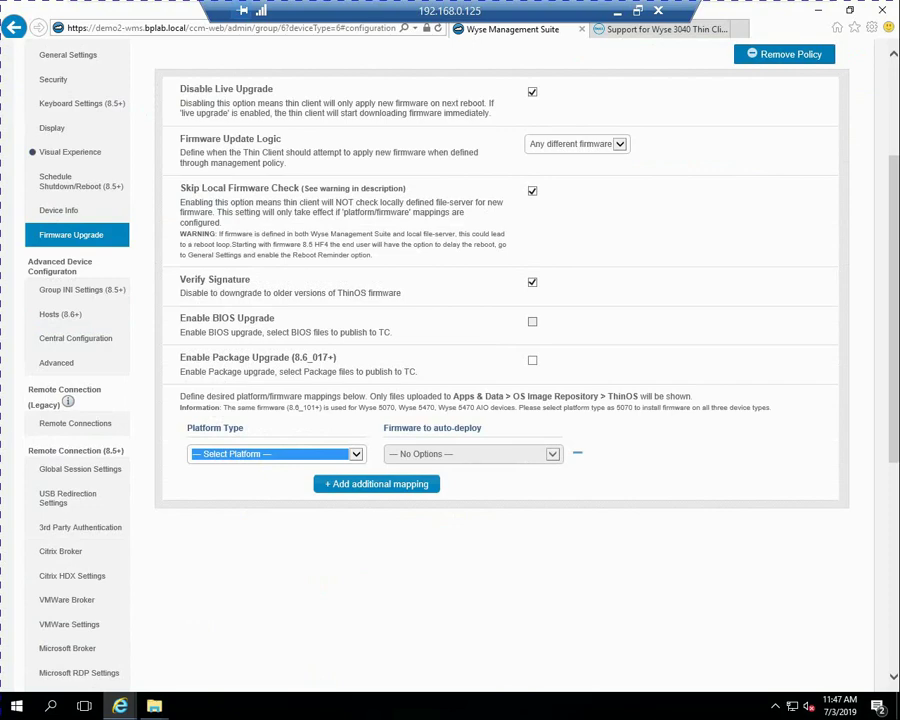
{"action": "key", "text": "alt+Down"}
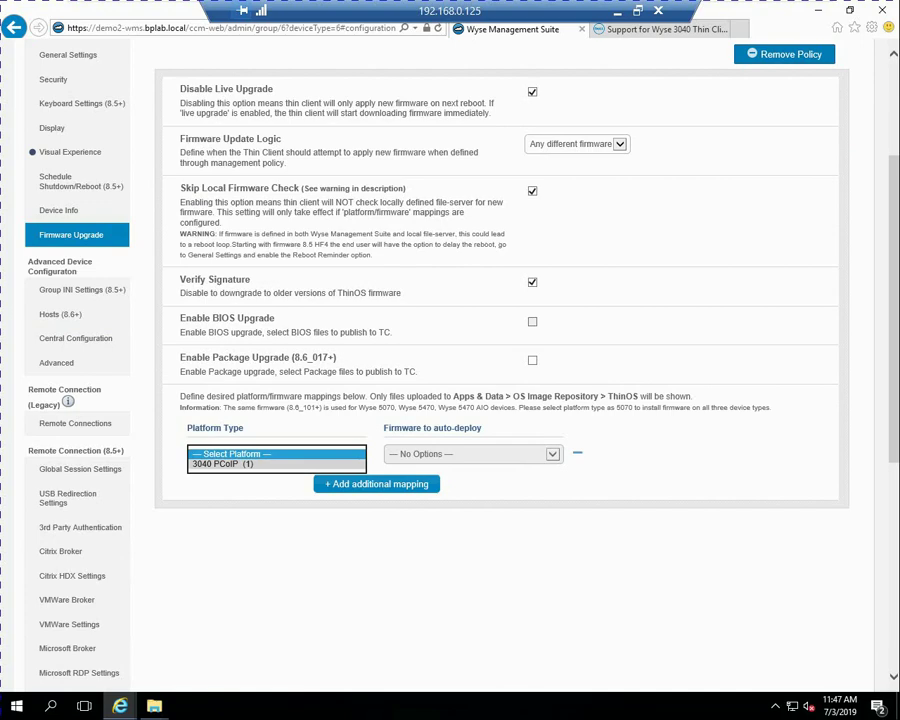
{"action": "key", "text": "Down"}
{"action": "key", "text": "Return"}
{"action": "left_click", "coordinate": [472, 454]}
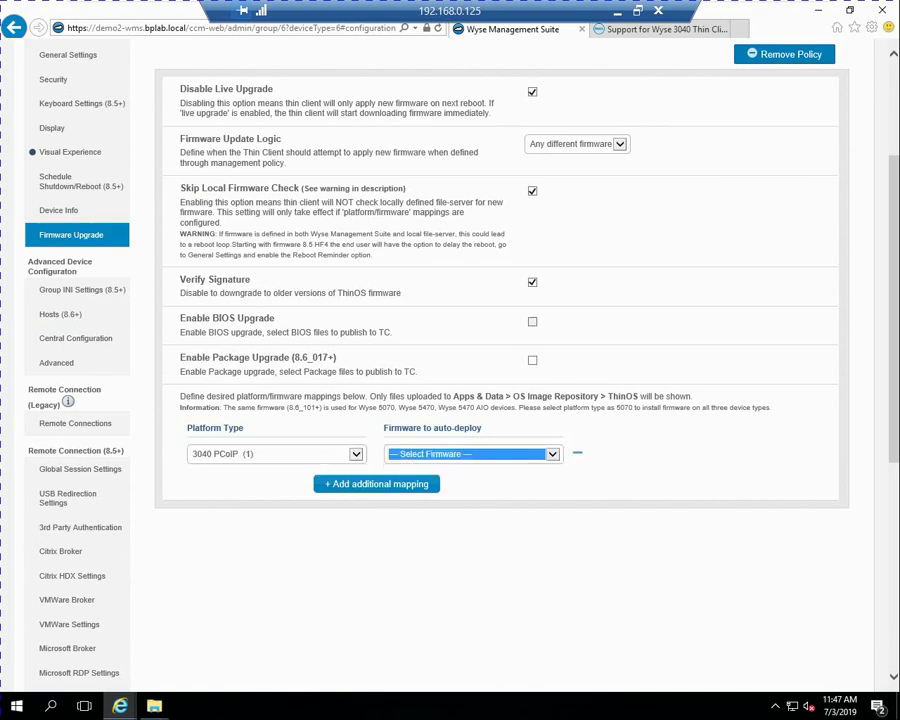
{"action": "key", "text": "alt+Down"}
{"action": "key", "text": "Down"}
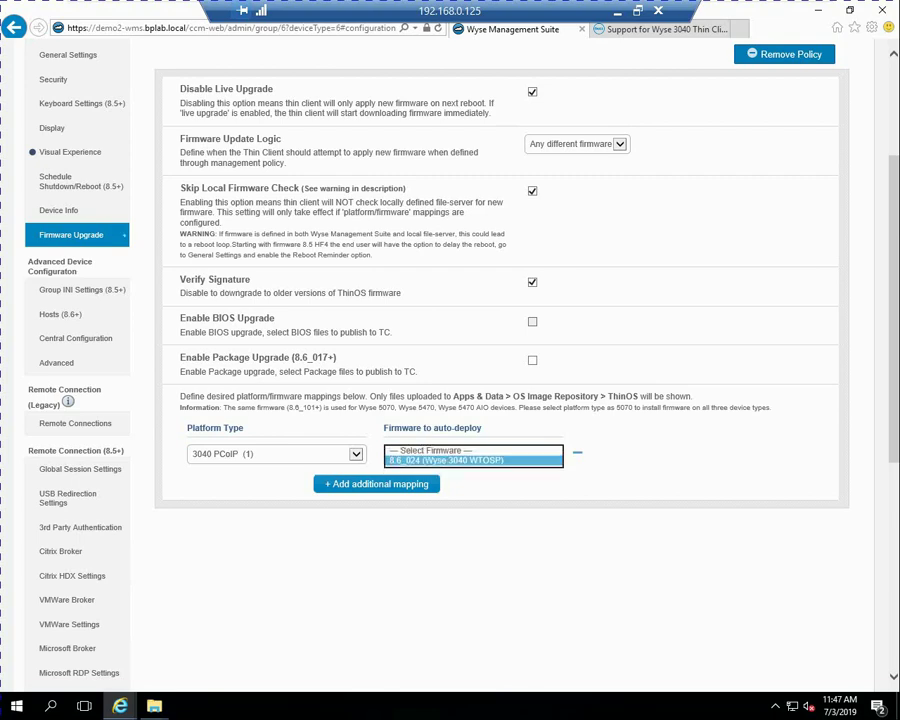
{"action": "key", "text": "Return"}
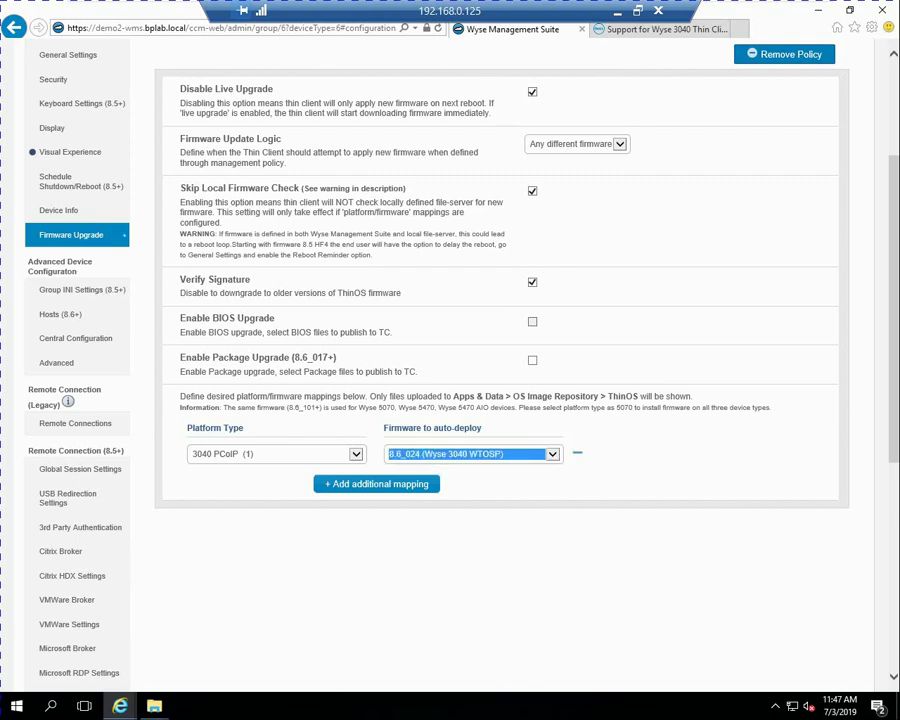
Enable Package Upgrade with Horizon, JVDI and RTME packages, then Save & Publish
{"action": "left_click", "coordinate": [532, 360]}
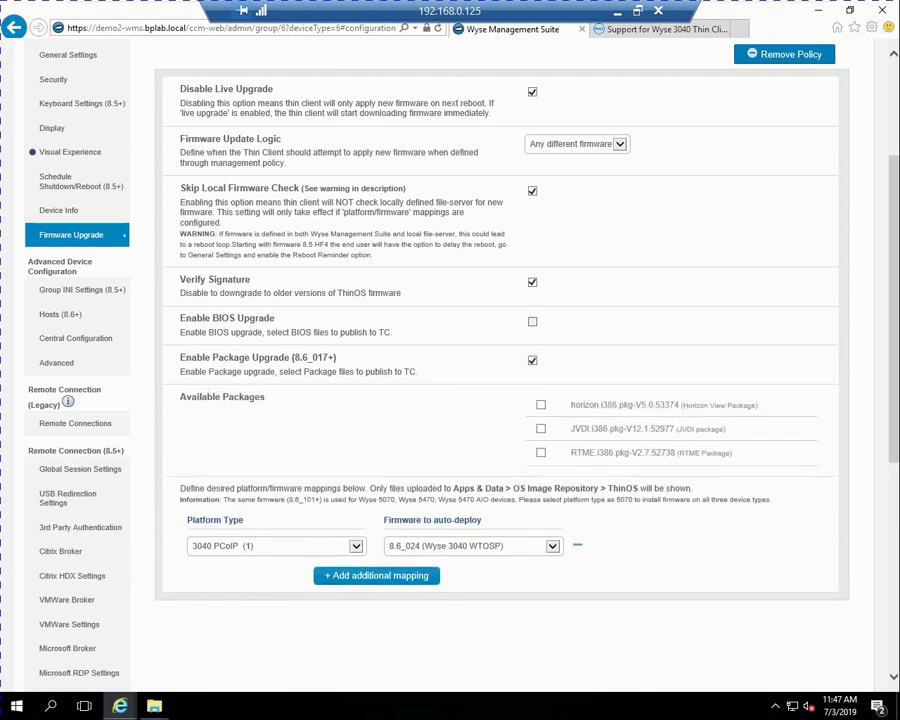
{"action": "left_click", "coordinate": [540, 404]}
{"action": "left_click", "coordinate": [540, 428]}
{"action": "left_click", "coordinate": [540, 452]}
{"action": "scroll", "coordinate": [500, 400], "scroll_direction": "up", "scroll_amount": 2}
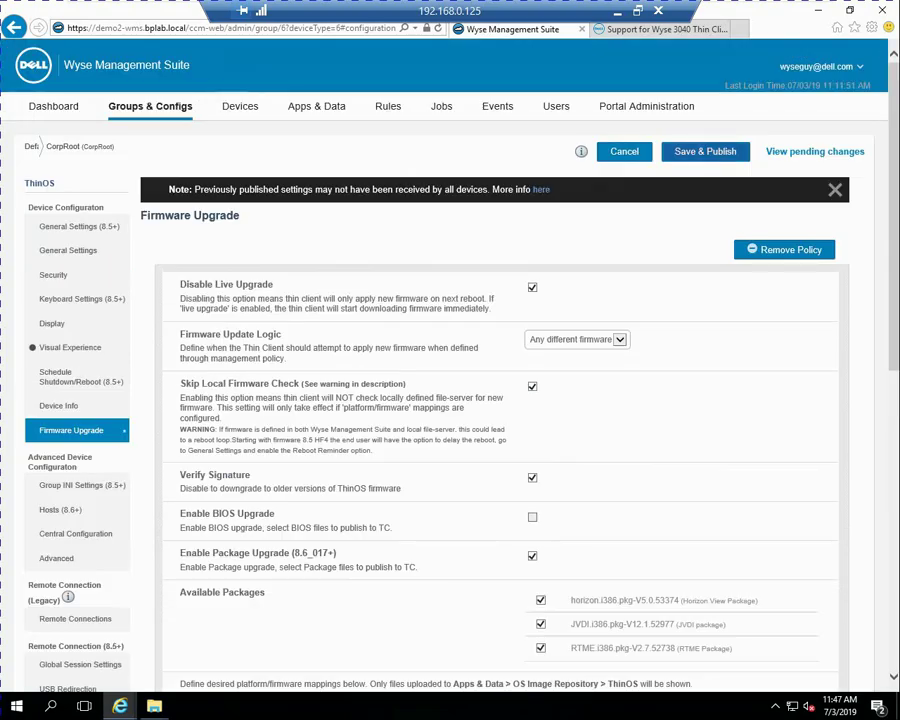
{"action": "left_click", "coordinate": [705, 151]}
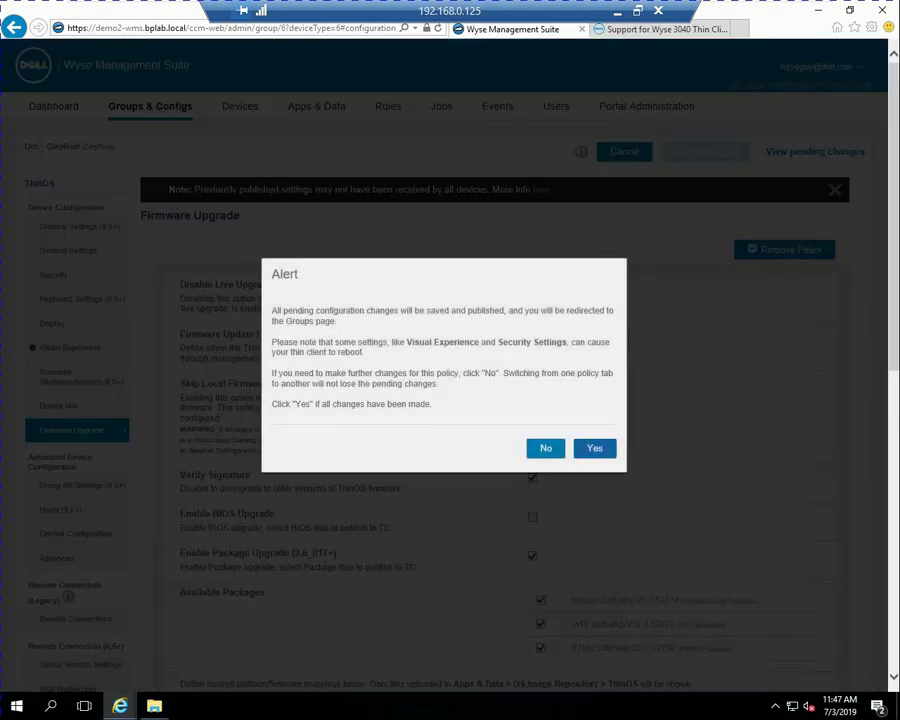
{"action": "left_click", "coordinate": [594, 448]}
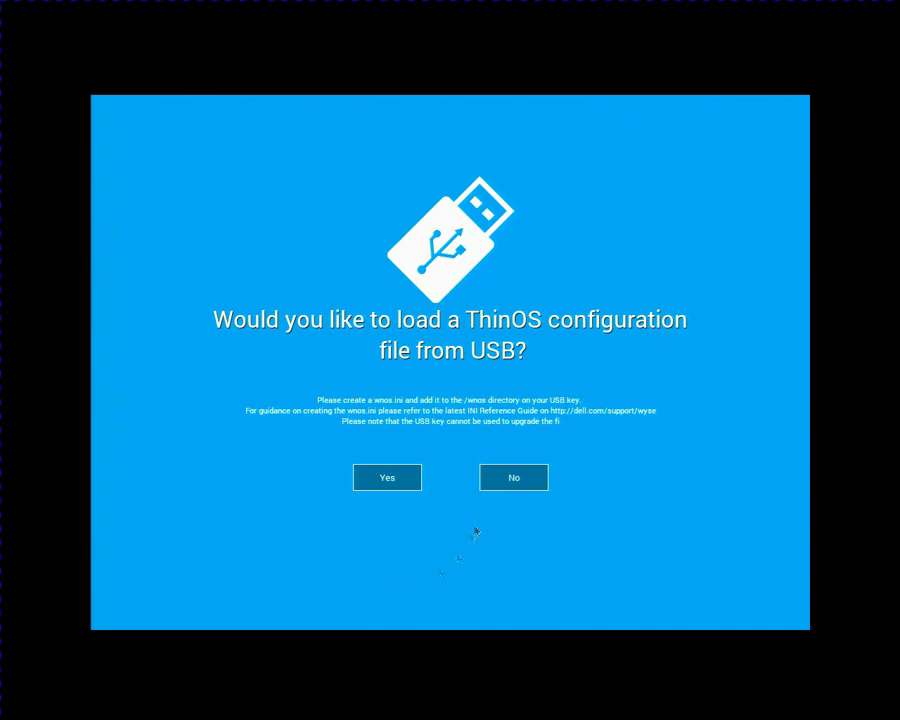
Skip the USB configuration load and set the time zone to Eastern Time (US & Canada)
{"action": "left_click", "coordinate": [528, 481]}
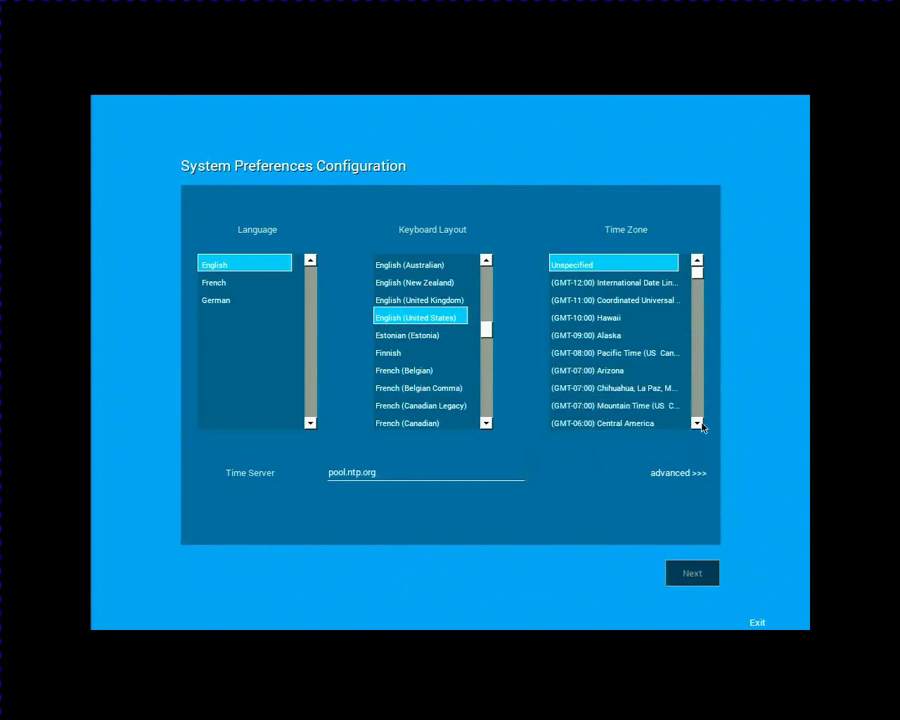
{"action": "scroll", "coordinate": [702, 427], "scroll_direction": "down", "scroll_amount": 2}
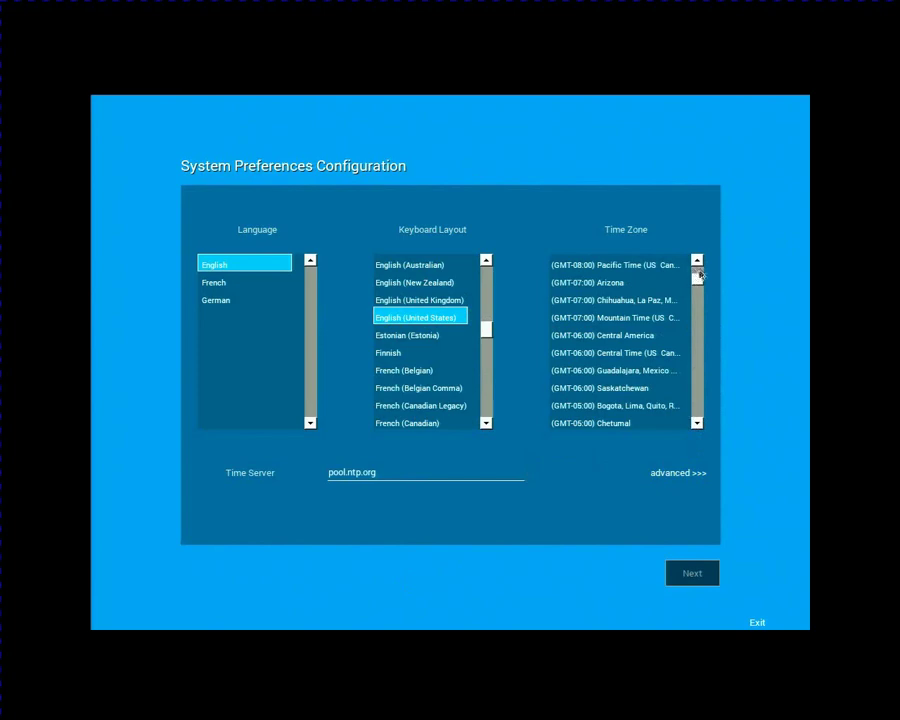
{"action": "left_click_drag", "start_coordinate": [700, 275], "coordinate": [698, 266]}
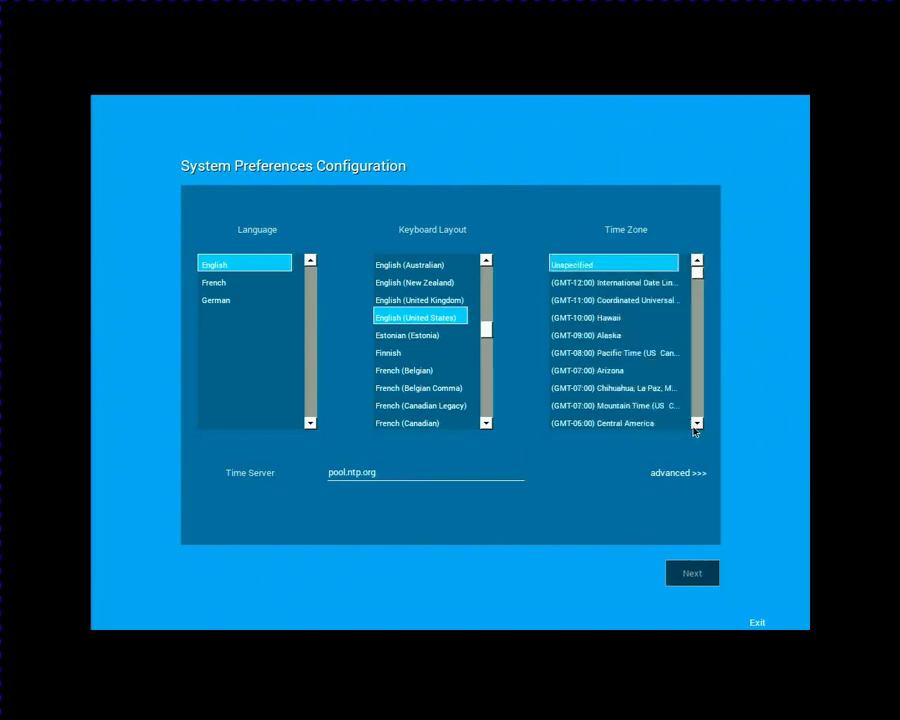
{"action": "scroll", "coordinate": [695, 425], "scroll_direction": "down", "scroll_amount": 2}
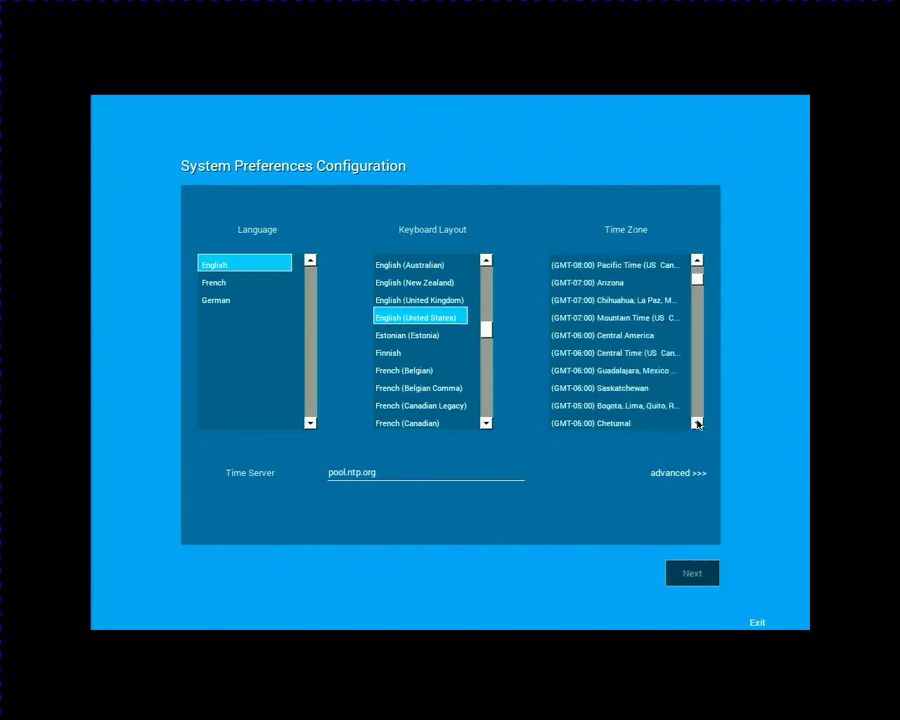
{"action": "scroll", "coordinate": [695, 420], "scroll_direction": "down", "scroll_amount": 2}
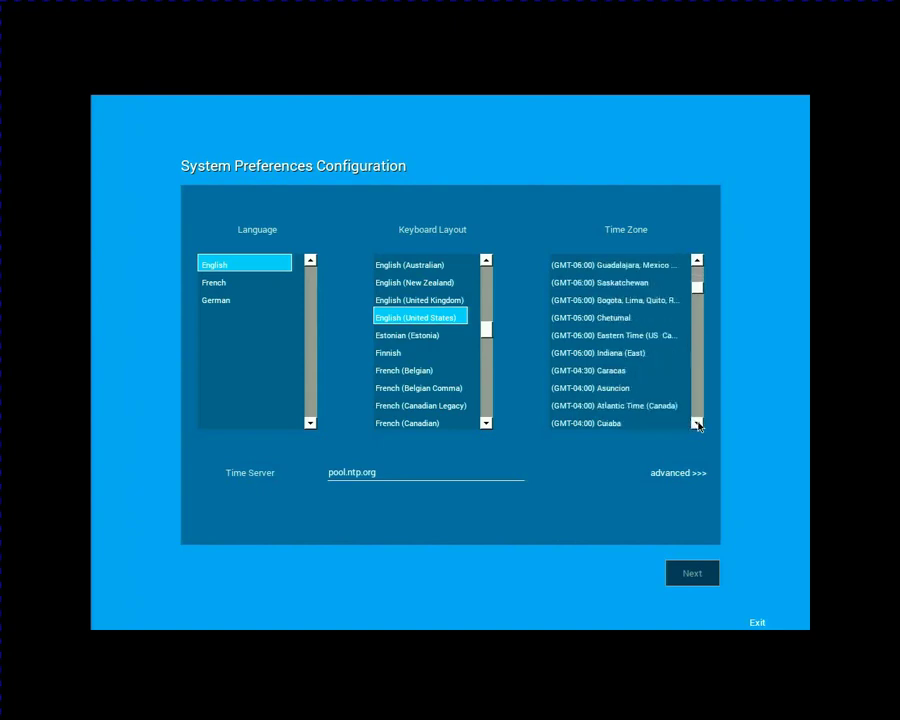
{"action": "left_click", "coordinate": [633, 337]}
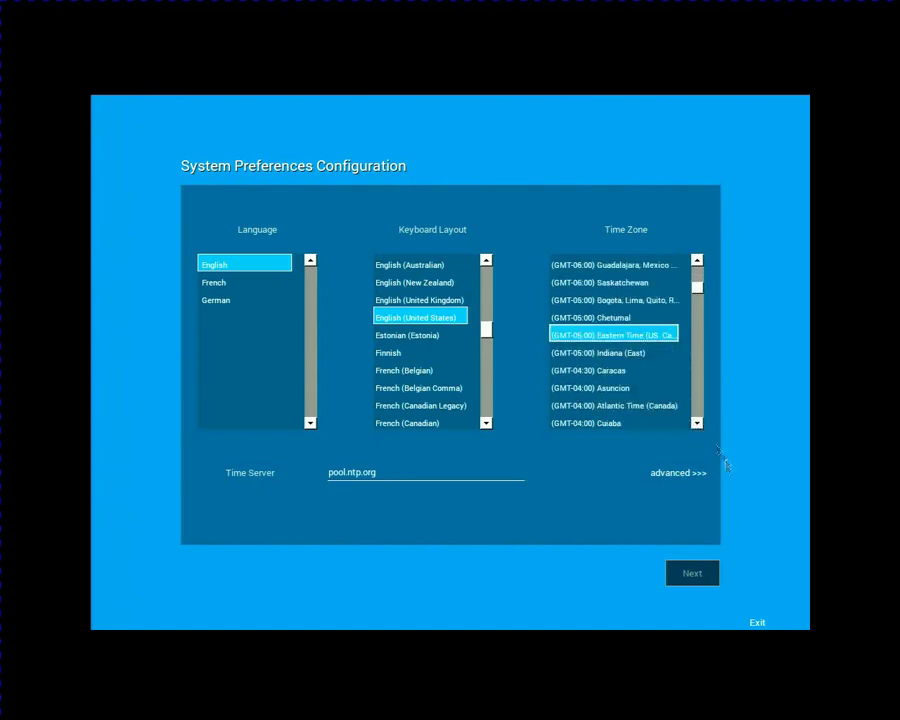
{"action": "left_click", "coordinate": [699, 577]}
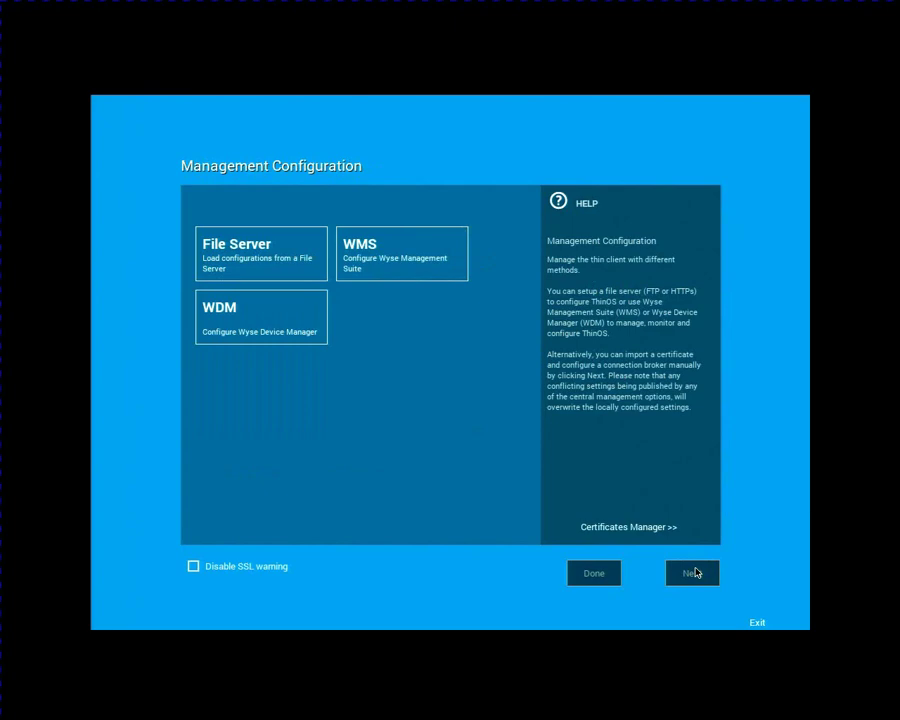
Choose WMS management, start entering the group registration key, and view the Default Policy Group's key
{"action": "left_click", "coordinate": [387, 276]}
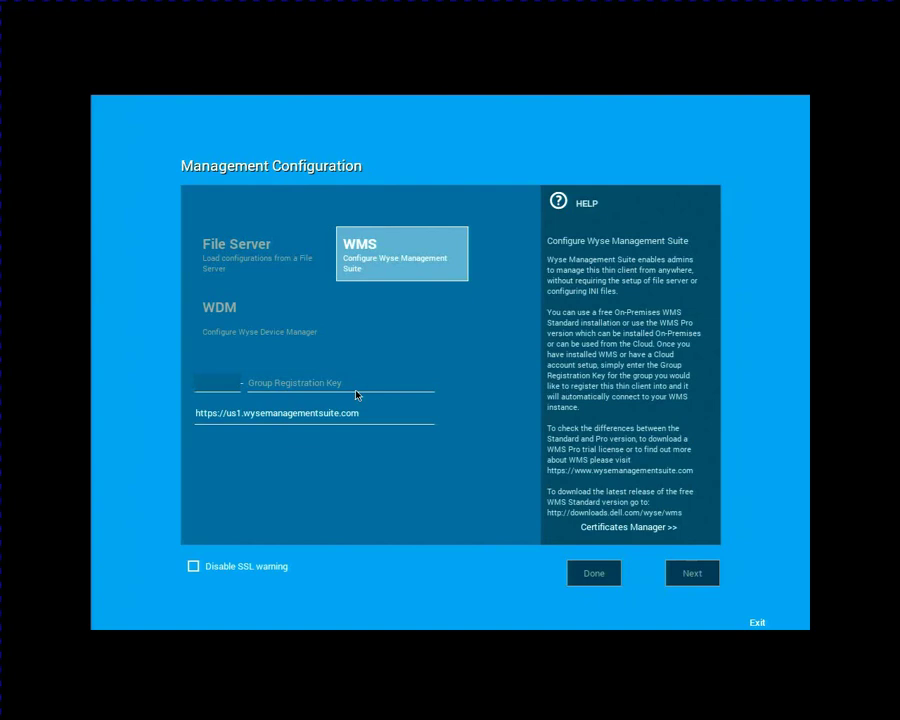
{"action": "type", "text": "defa"}
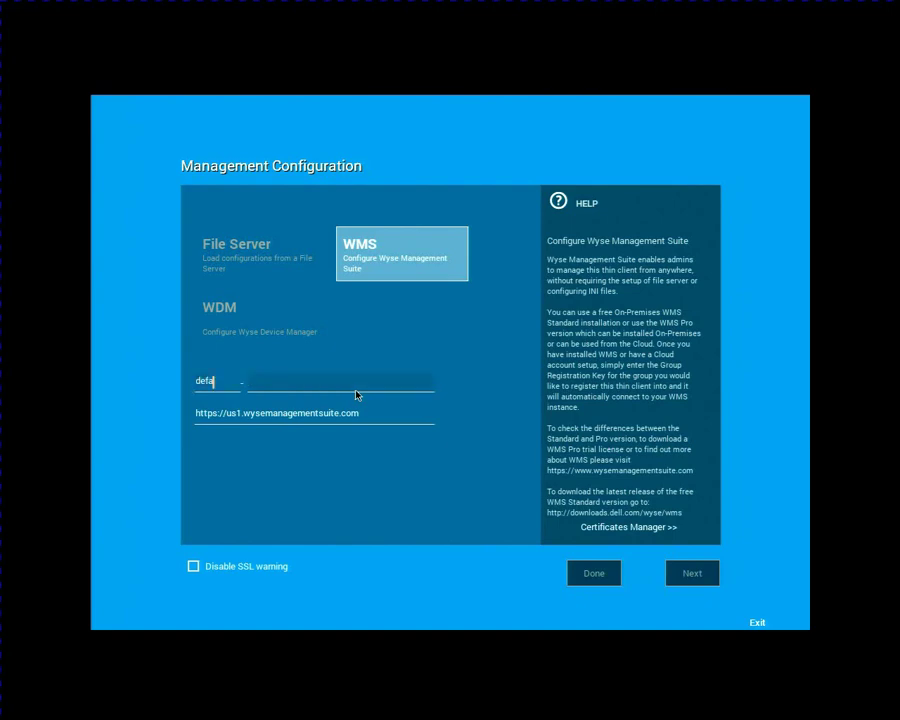
{"action": "type", "text": "defa"}
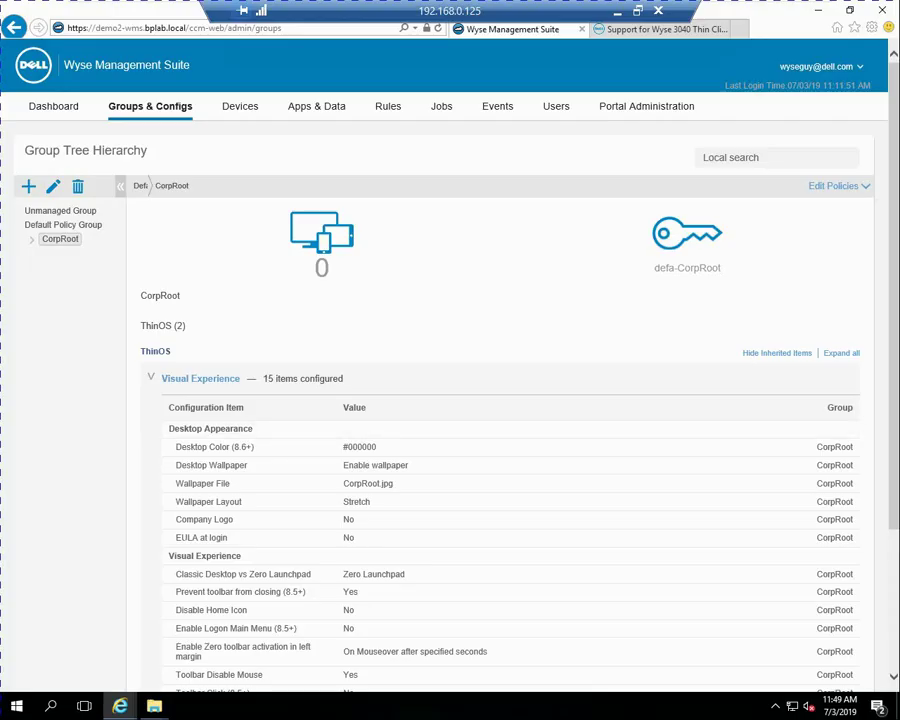
{"action": "left_click", "coordinate": [63, 224]}
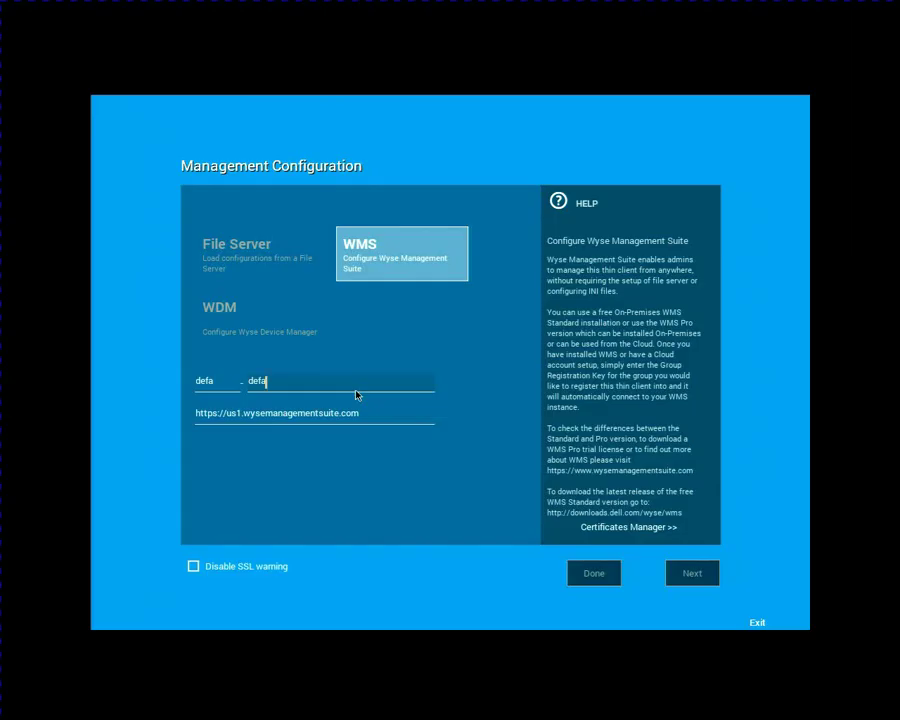
{"action": "type", "text": "defa"}
{"action": "key", "text": "Tab"}
{"action": "key", "text": "BackSpace"}
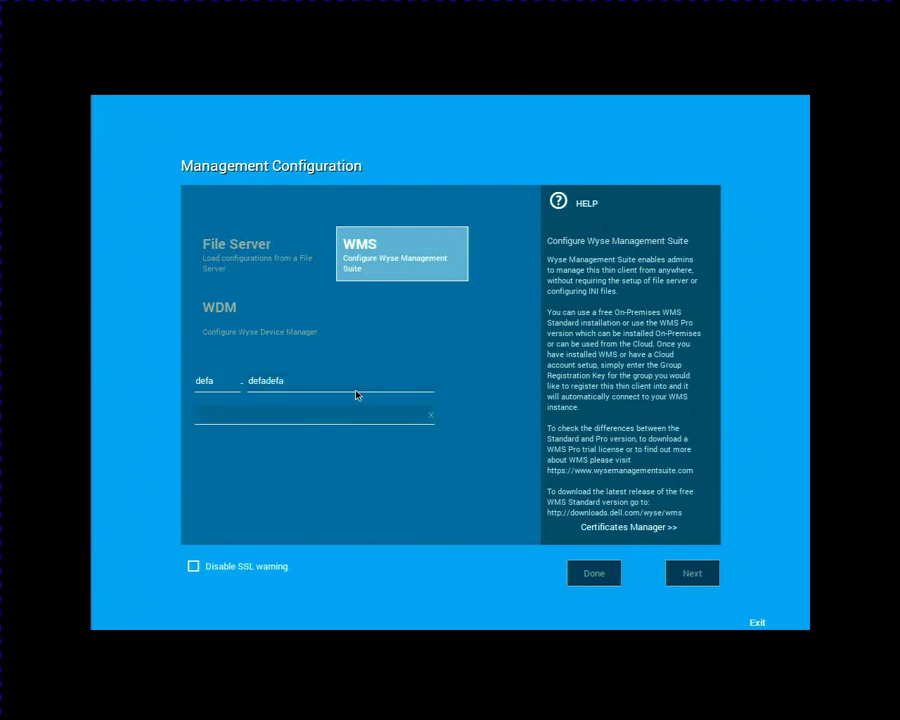
{"action": "type", "text": "HTTPS://DEMO2-WMS"}
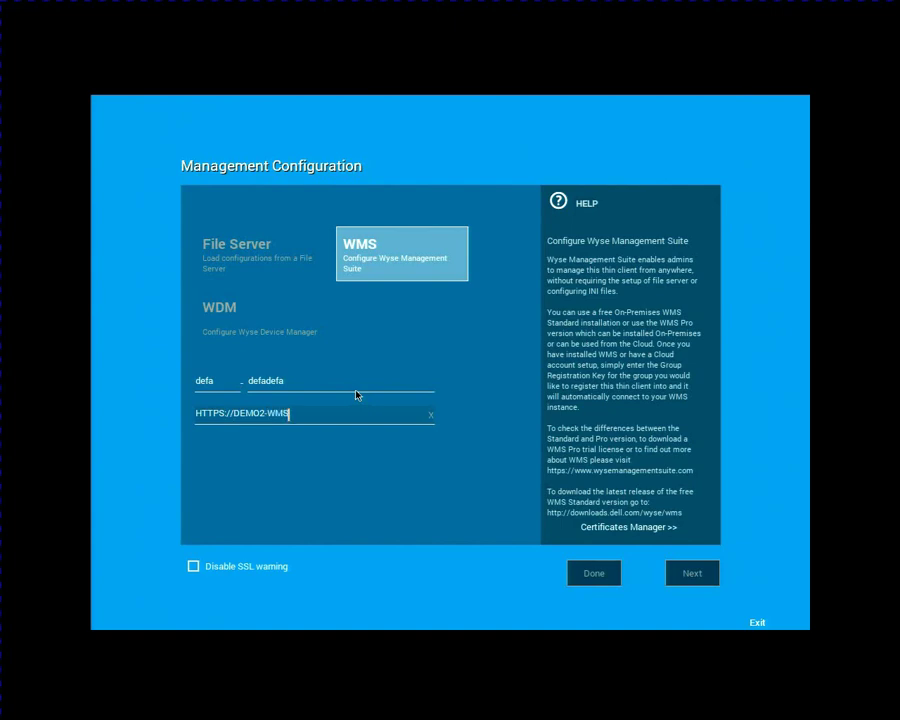
{"action": "type", "text": ".BPLAB.LOCAL/"}
{"action": "left_click", "coordinate": [194, 567]}
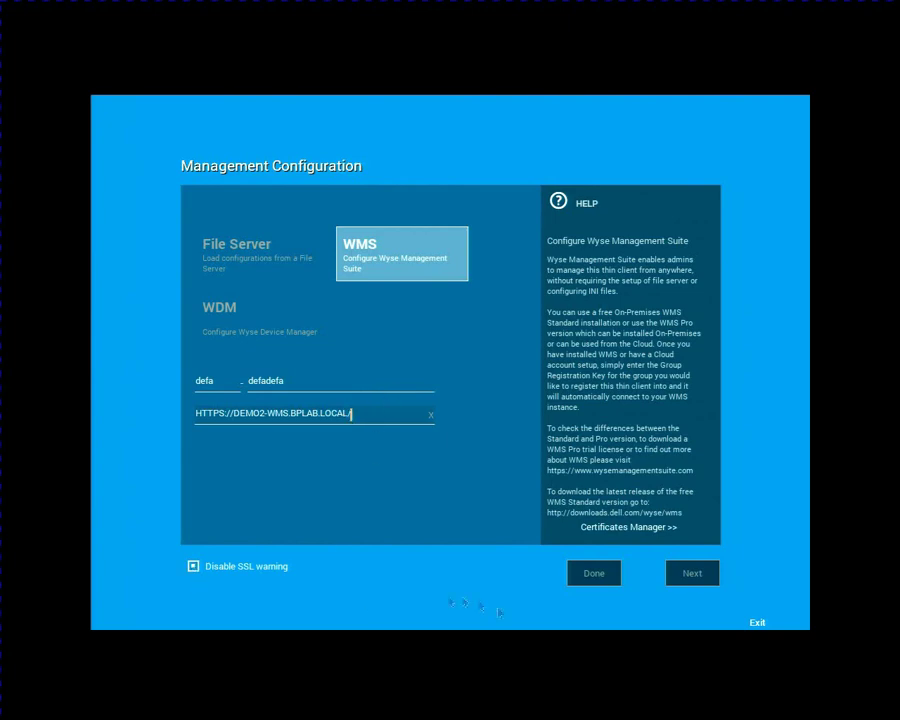
{"action": "left_click", "coordinate": [699, 578]}
{"action": "left_click", "coordinate": [697, 580]}
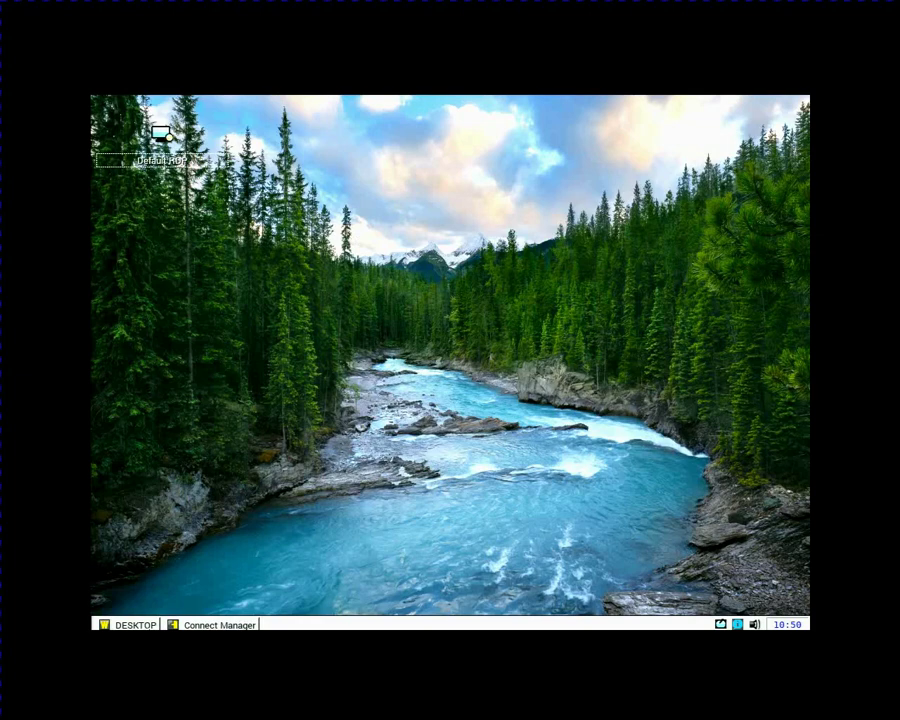
{"action": "left_click", "coordinate": [128, 625]}
{"action": "mouse_move", "coordinate": [210, 509]}
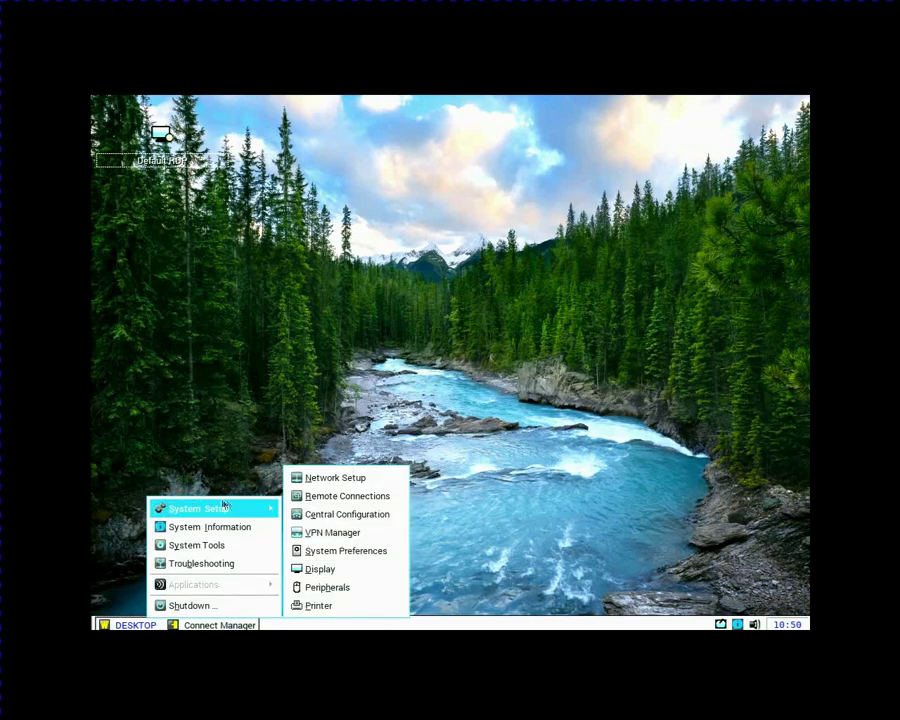
{"action": "left_click", "coordinate": [328, 515]}
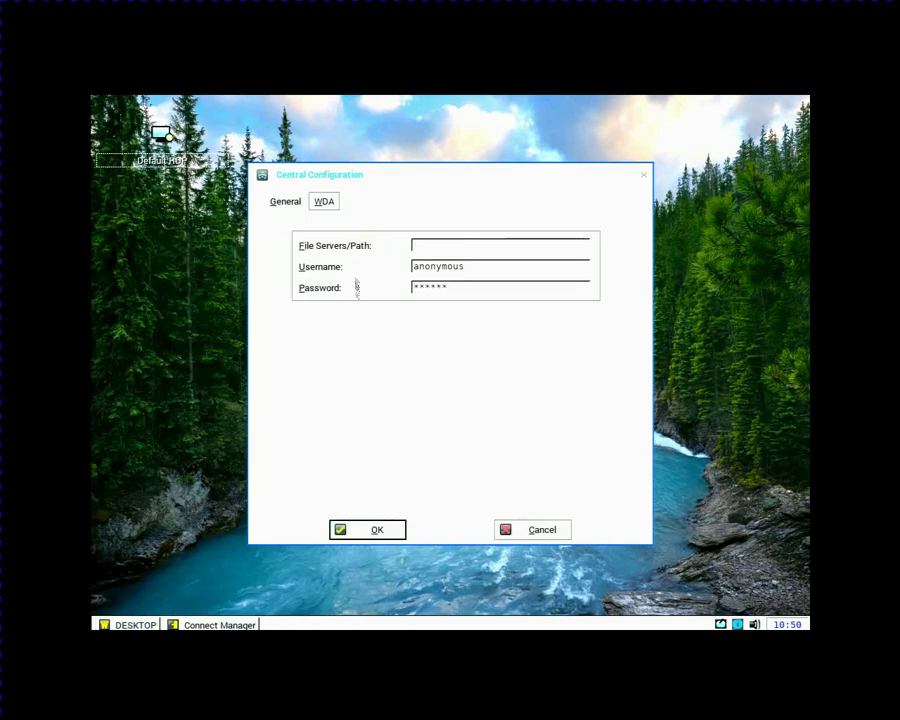
{"action": "left_click", "coordinate": [330, 201]}
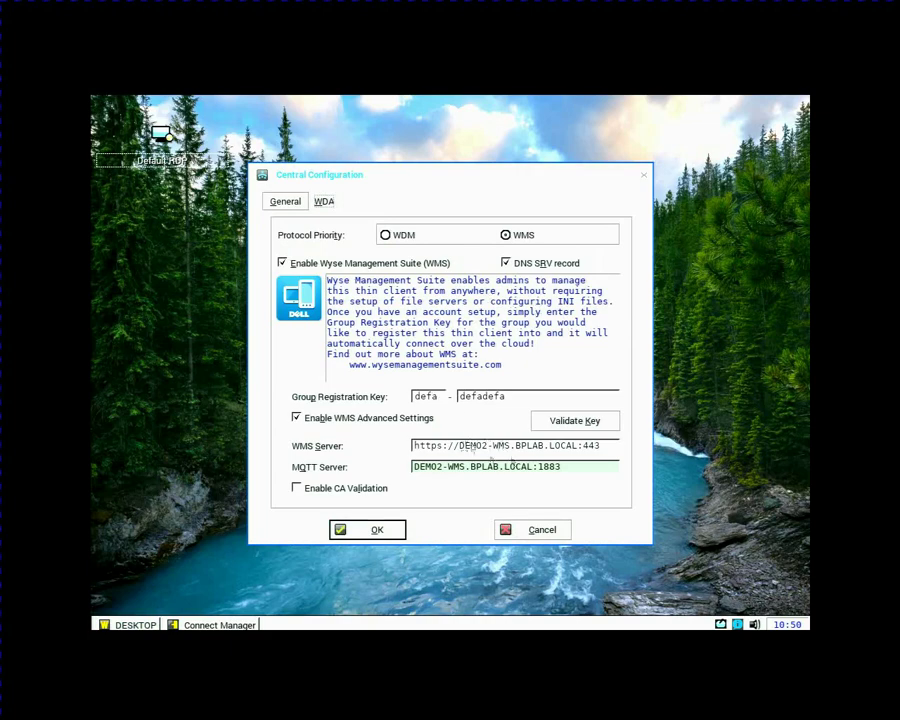
{"action": "left_click", "coordinate": [369, 532]}
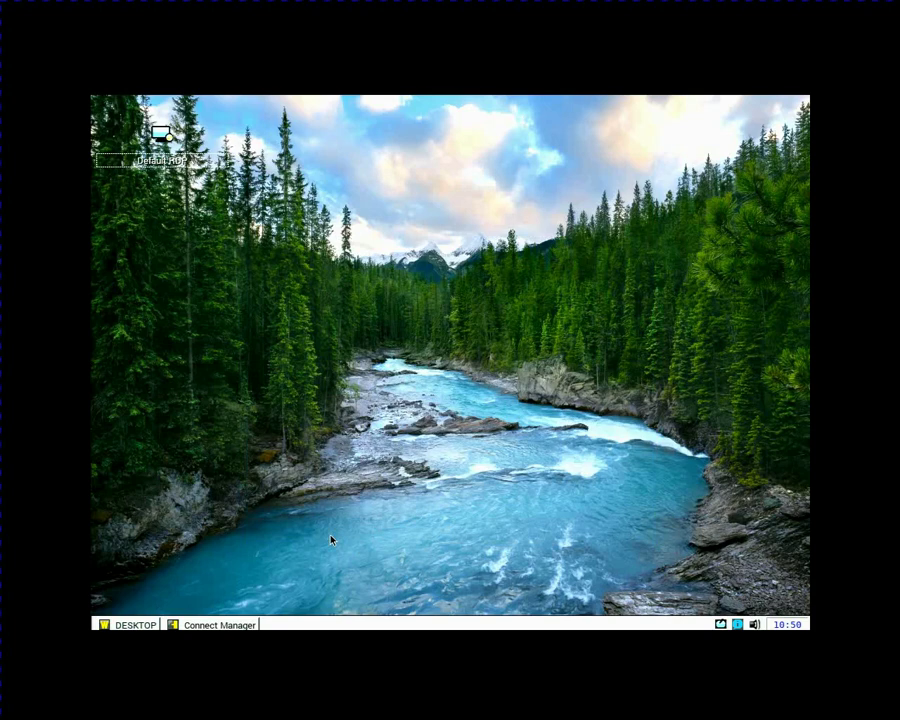
{"action": "left_click", "coordinate": [140, 625]}
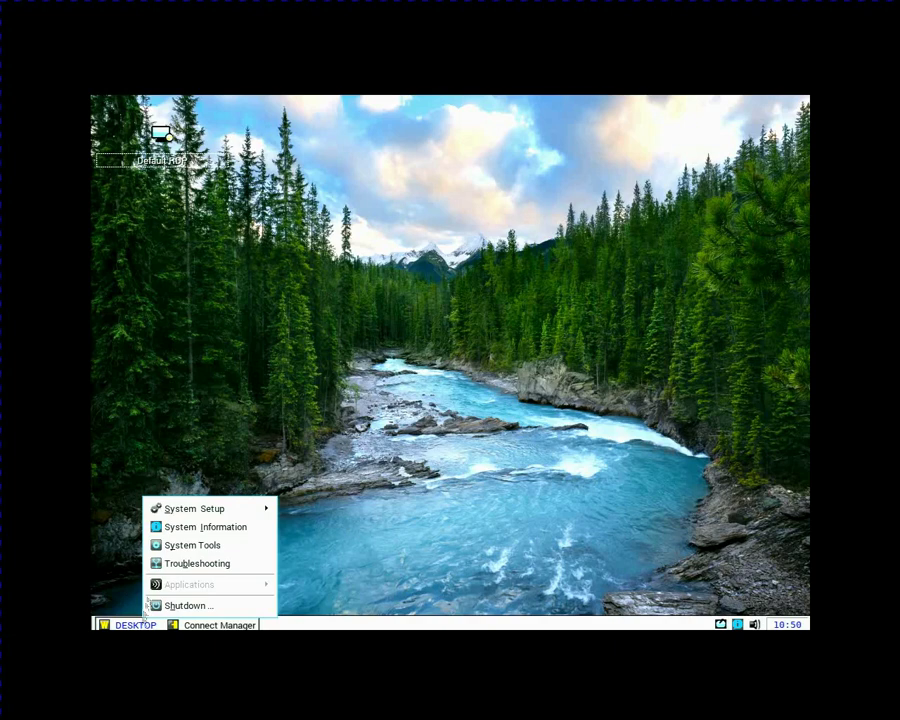
Check the ThinOS version is 8.6_013 and view the installed packages in System Tools
{"action": "left_click", "coordinate": [181, 527]}
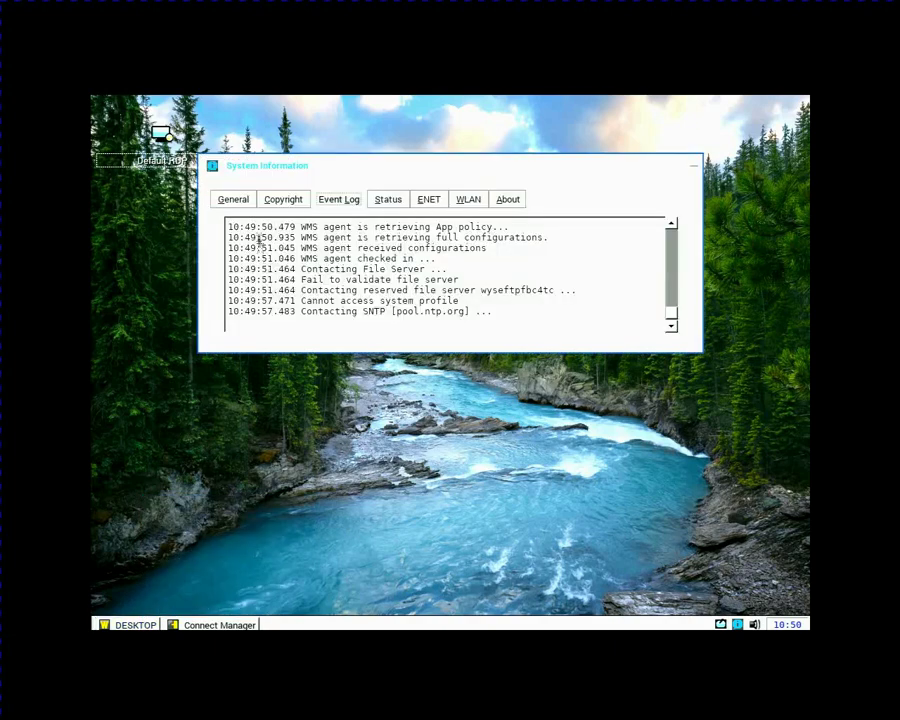
{"action": "left_click", "coordinate": [246, 203]}
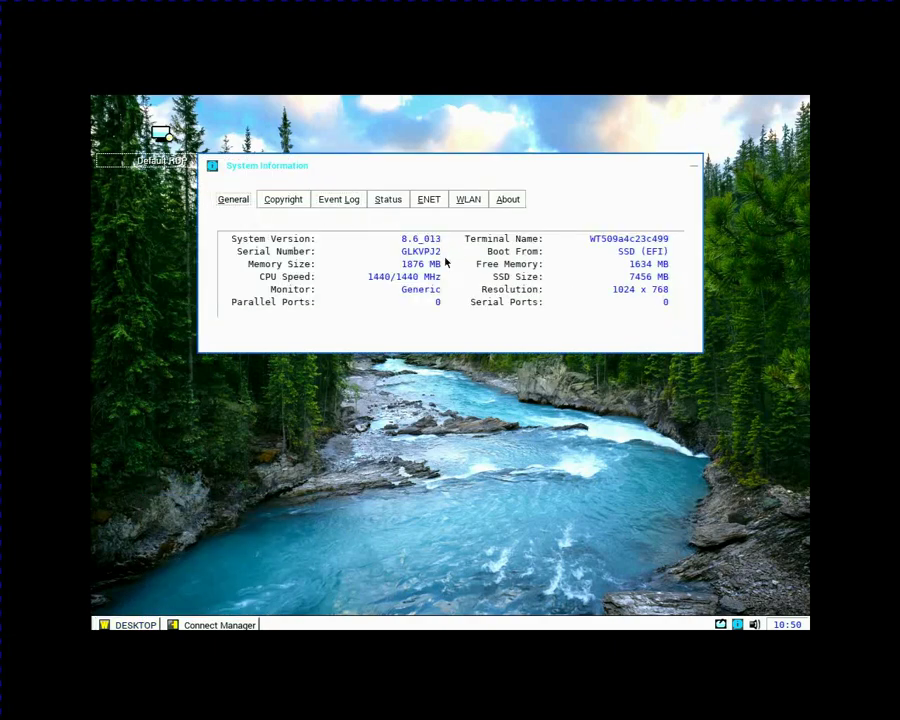
{"action": "left_click", "coordinate": [138, 624]}
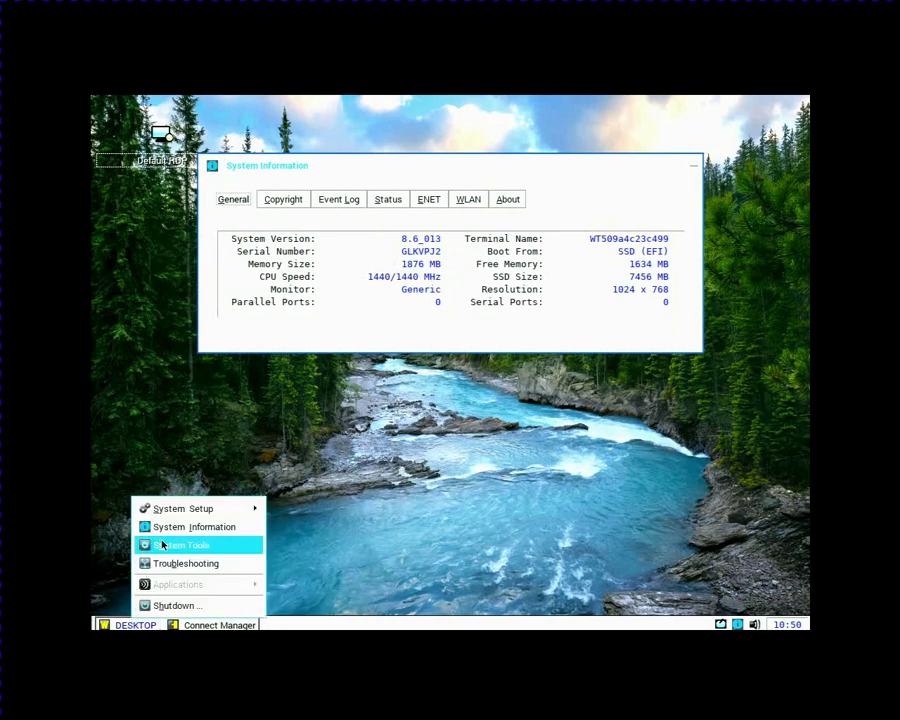
{"action": "left_click", "coordinate": [162, 545]}
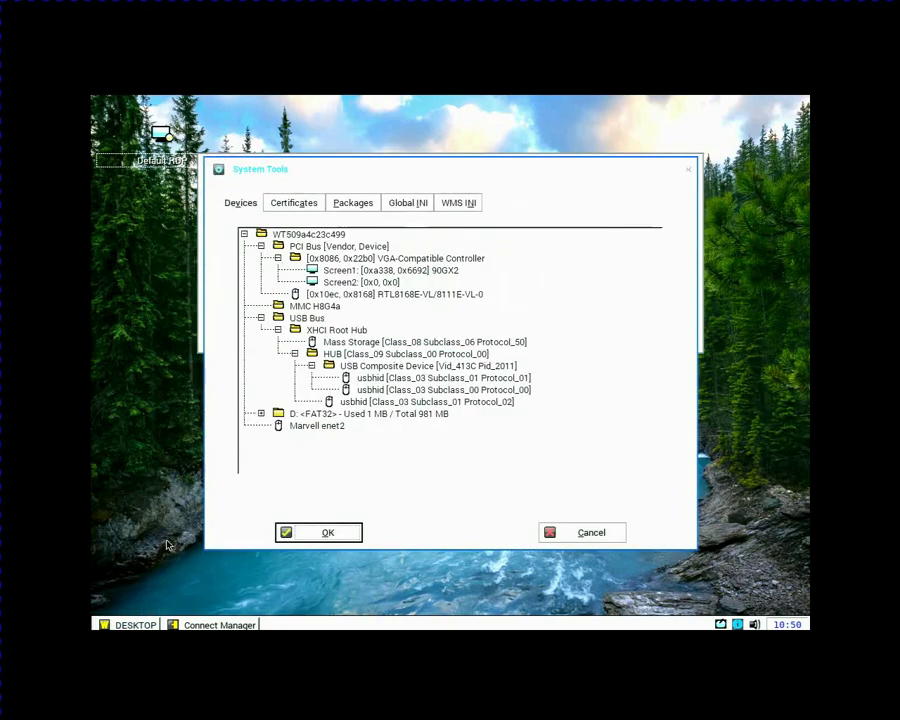
{"action": "left_click", "coordinate": [351, 205]}
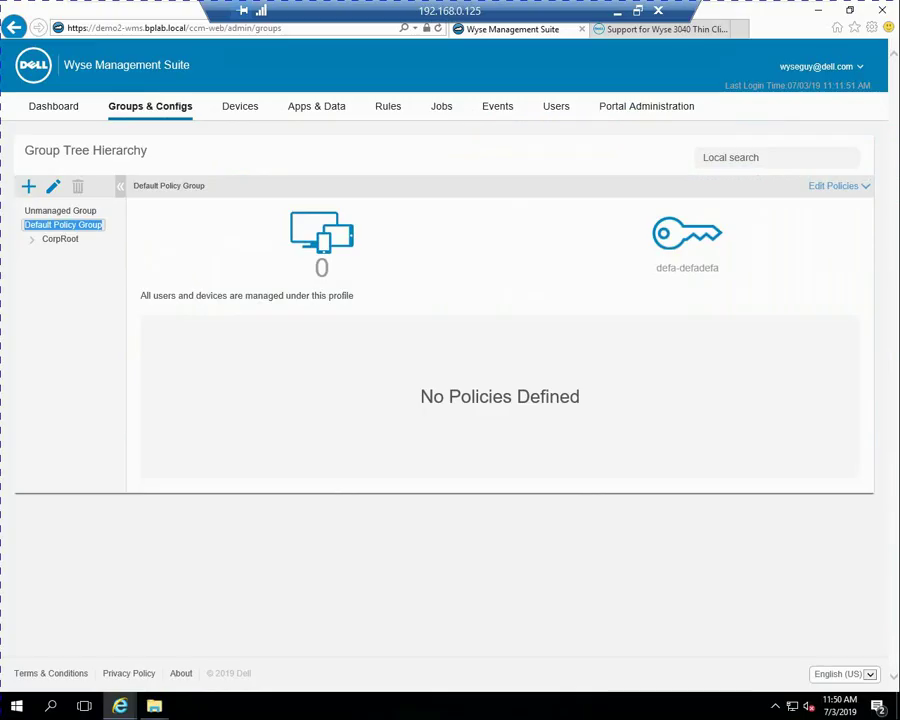
Select the thin client in Devices and choose CorpRoot as its new group via Change Group
{"action": "left_click", "coordinate": [240, 106]}
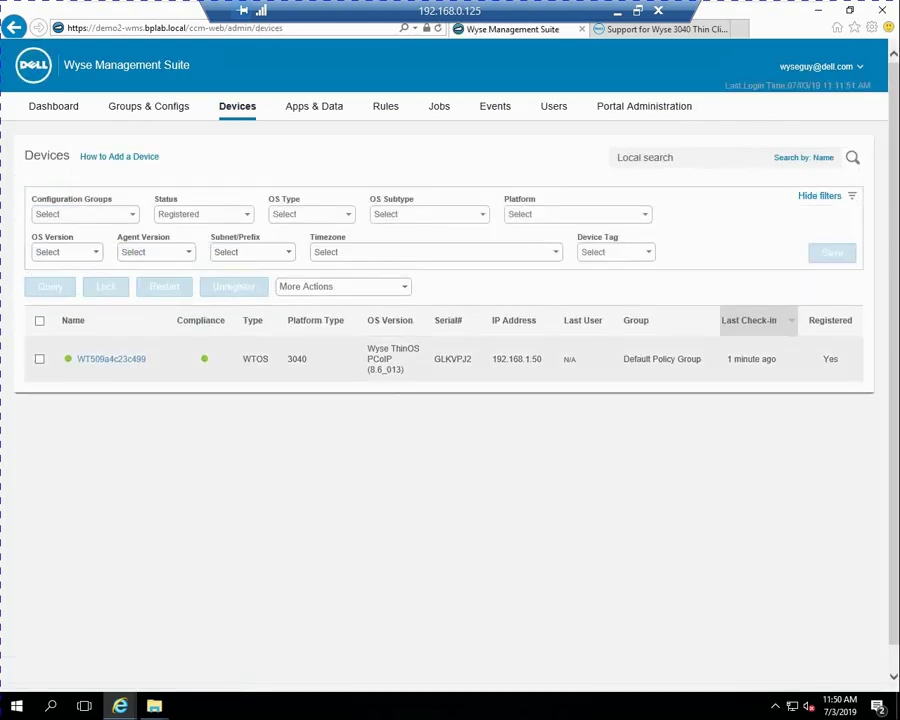
{"action": "left_click", "coordinate": [39, 358]}
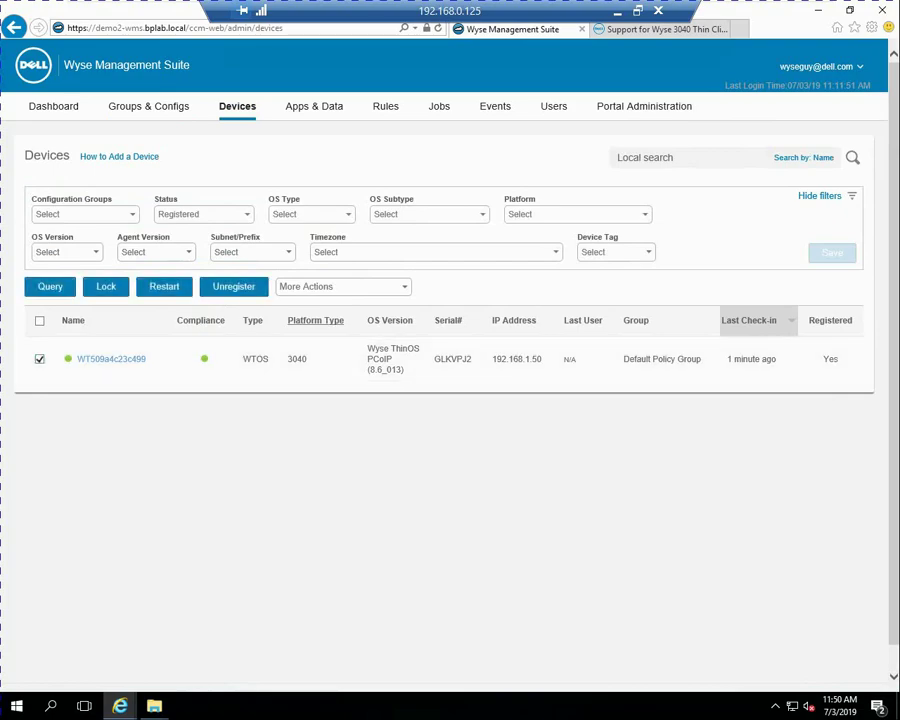
{"action": "left_click", "coordinate": [343, 286]}
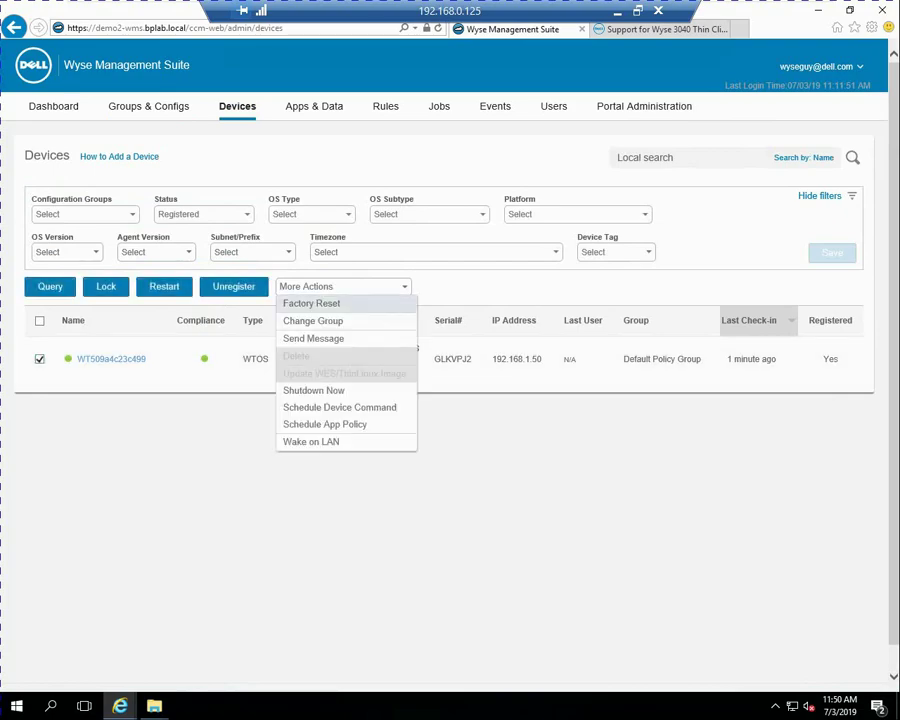
{"action": "left_click", "coordinate": [312, 318]}
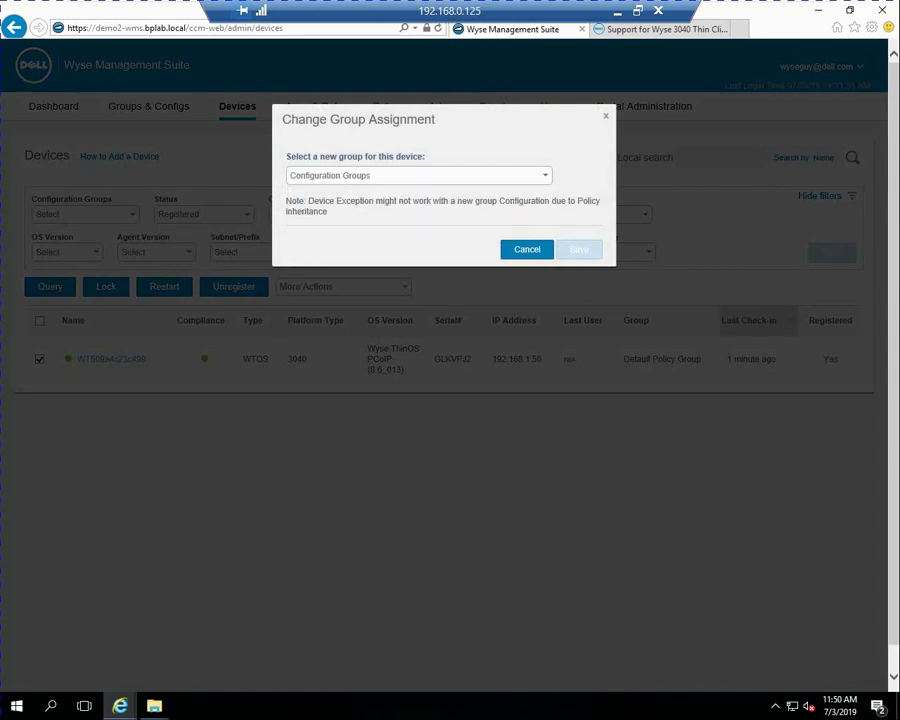
{"action": "left_click", "coordinate": [418, 175]}
{"action": "left_click", "coordinate": [332, 225]}
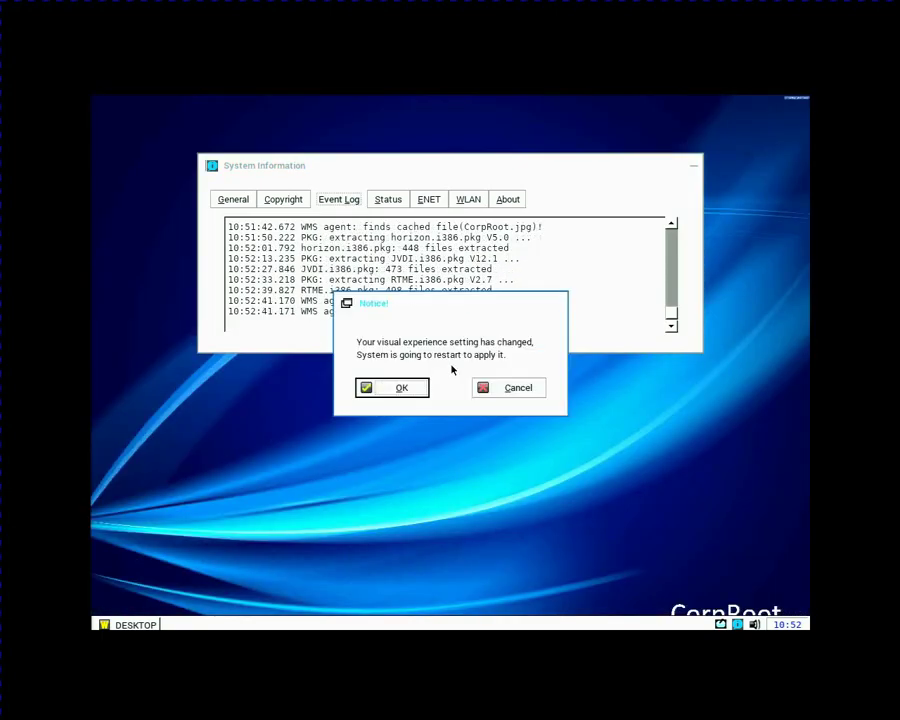
Accept the visual experience restart notice so the client reboots with the CorpRoot wallpaper
{"action": "key", "text": "Return"}
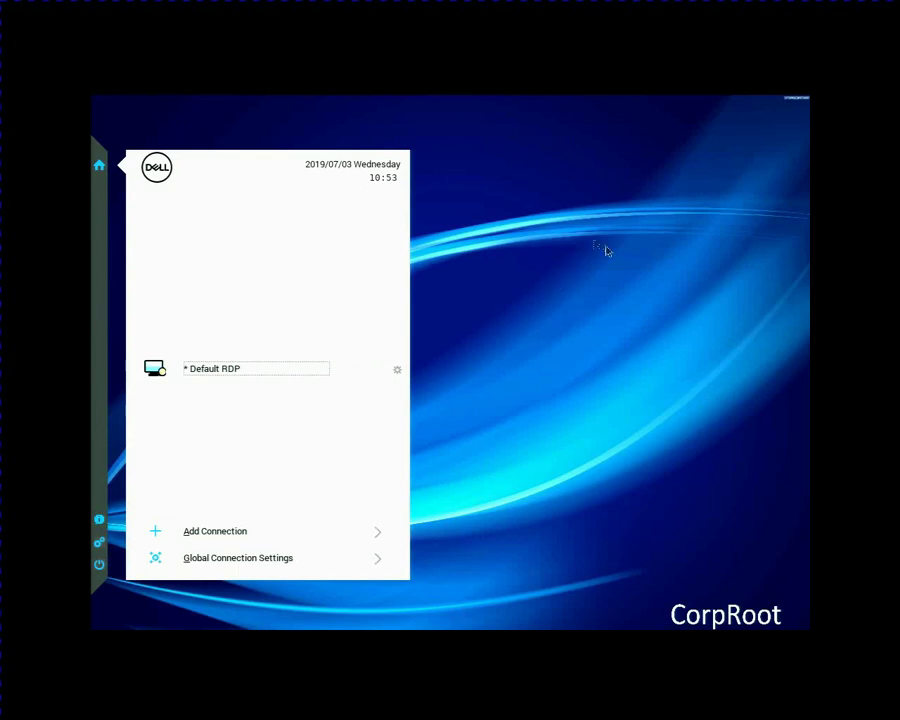
Dismiss the connection panel, confirm version 8.6_024 in System Information, and view the installed packages
{"action": "left_click", "coordinate": [99, 166]}
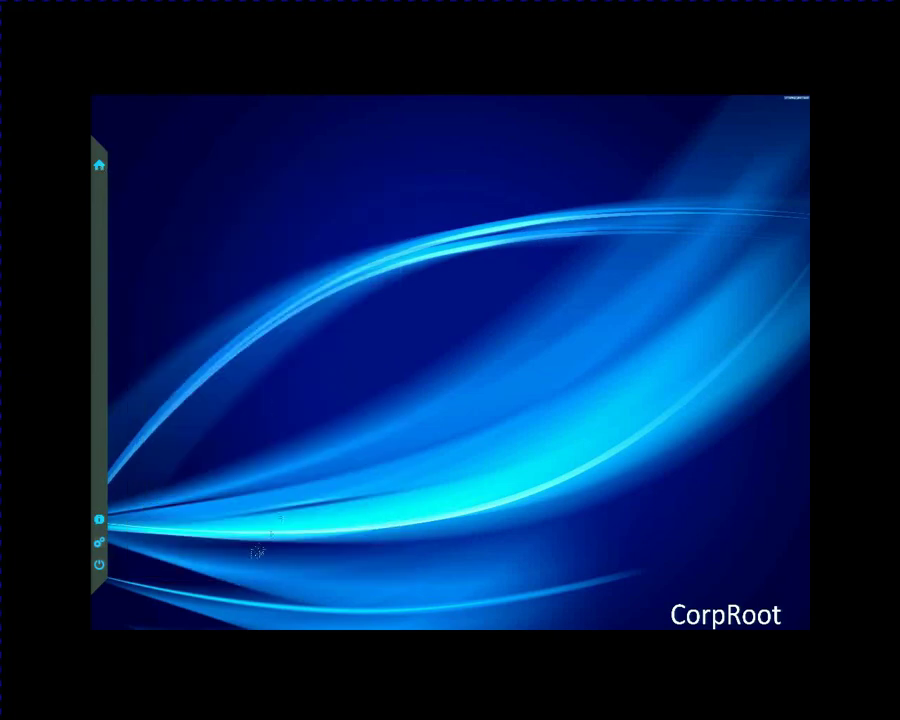
{"action": "left_click", "coordinate": [98, 522]}
{"action": "left_click", "coordinate": [236, 202]}
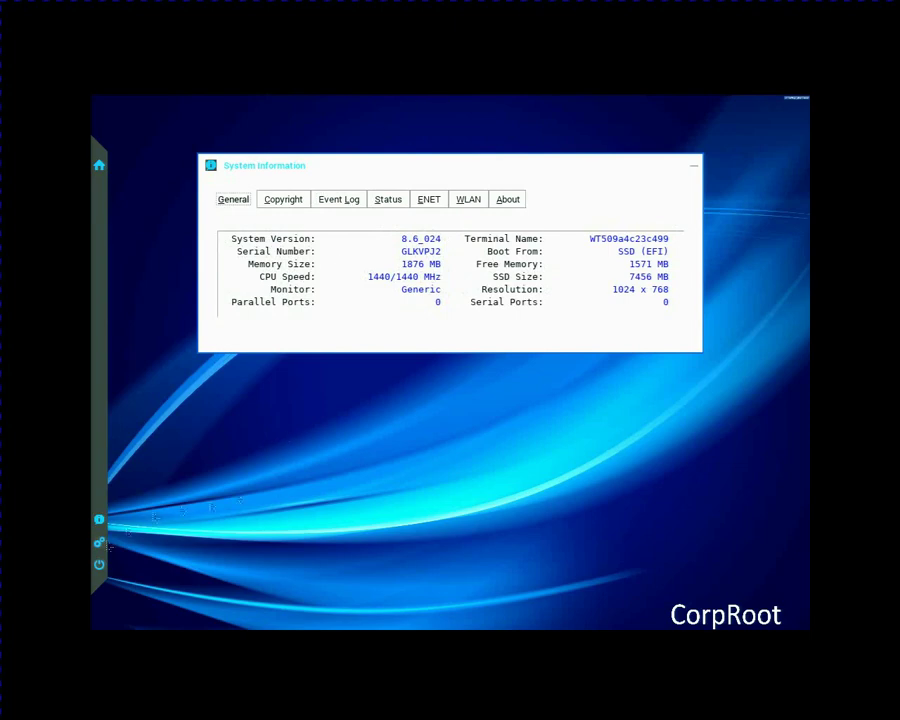
{"action": "left_click", "coordinate": [98, 541]}
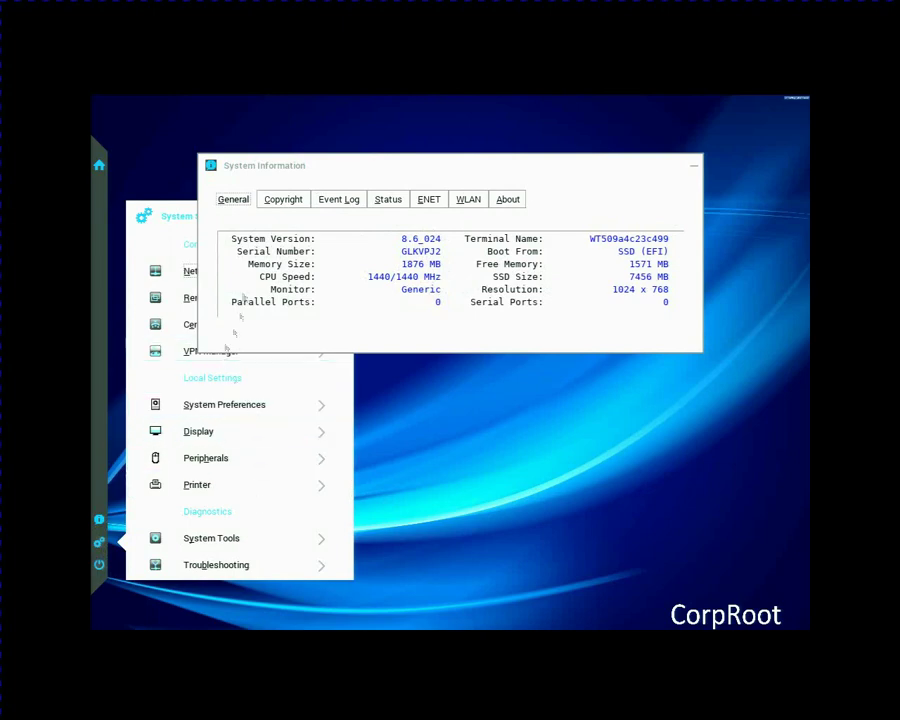
{"action": "left_click_drag", "start_coordinate": [388, 174], "coordinate": [552, 204]}
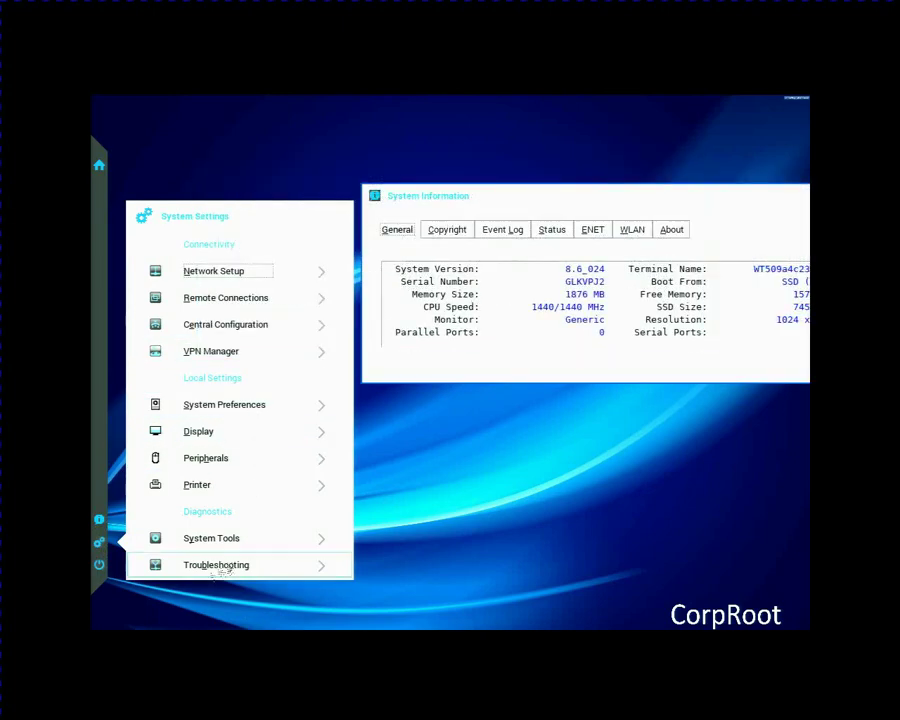
{"action": "left_click", "coordinate": [238, 541]}
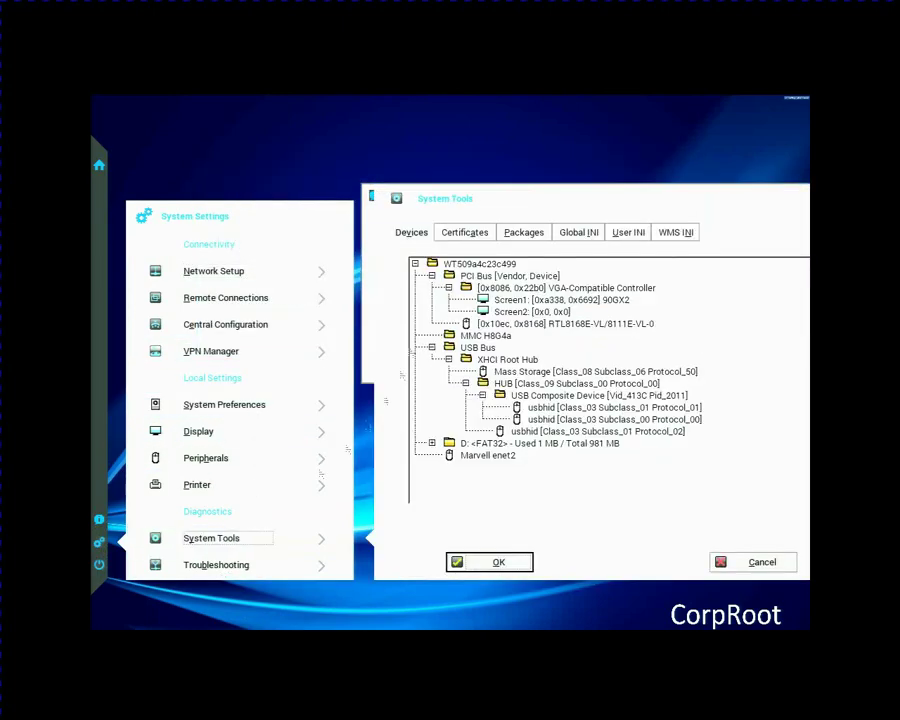
{"action": "left_click", "coordinate": [522, 231]}
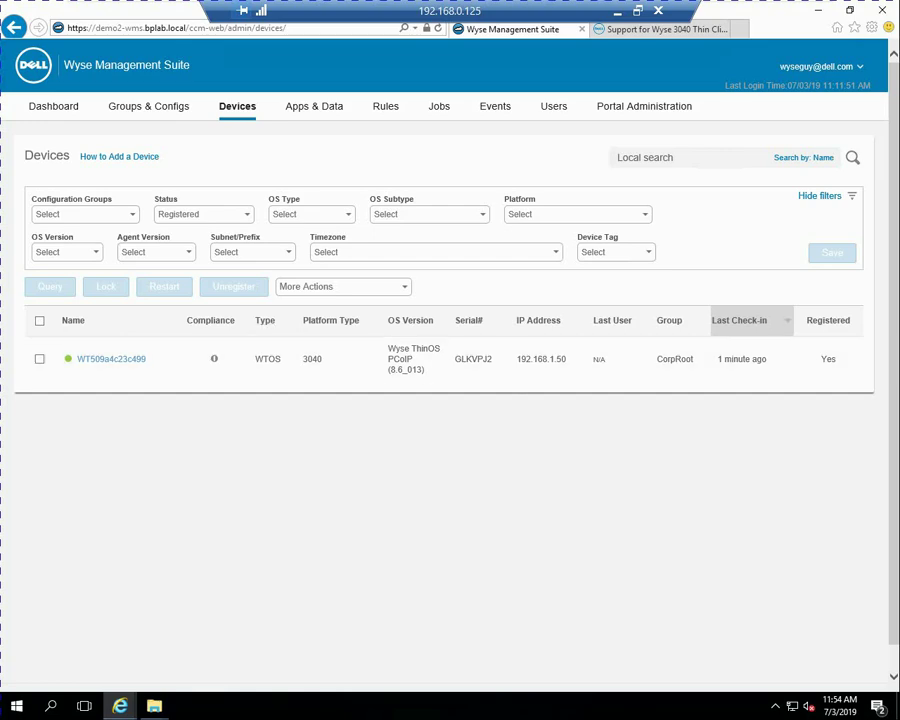
Refresh the Devices list and open the thin client's Device Details page
{"action": "left_click", "coordinate": [148, 106]}
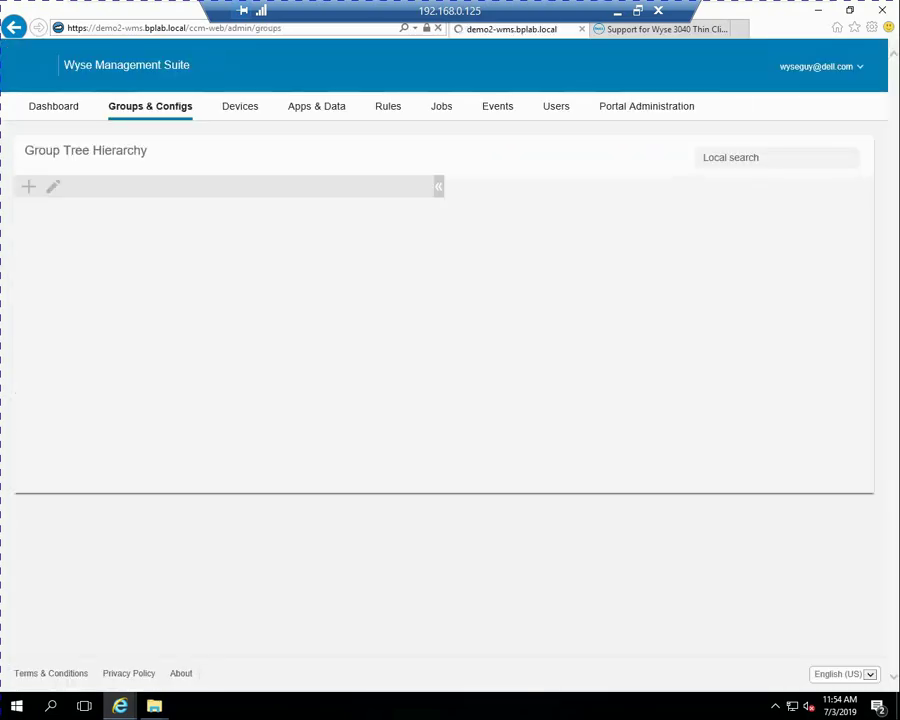
{"action": "left_click", "coordinate": [240, 106]}
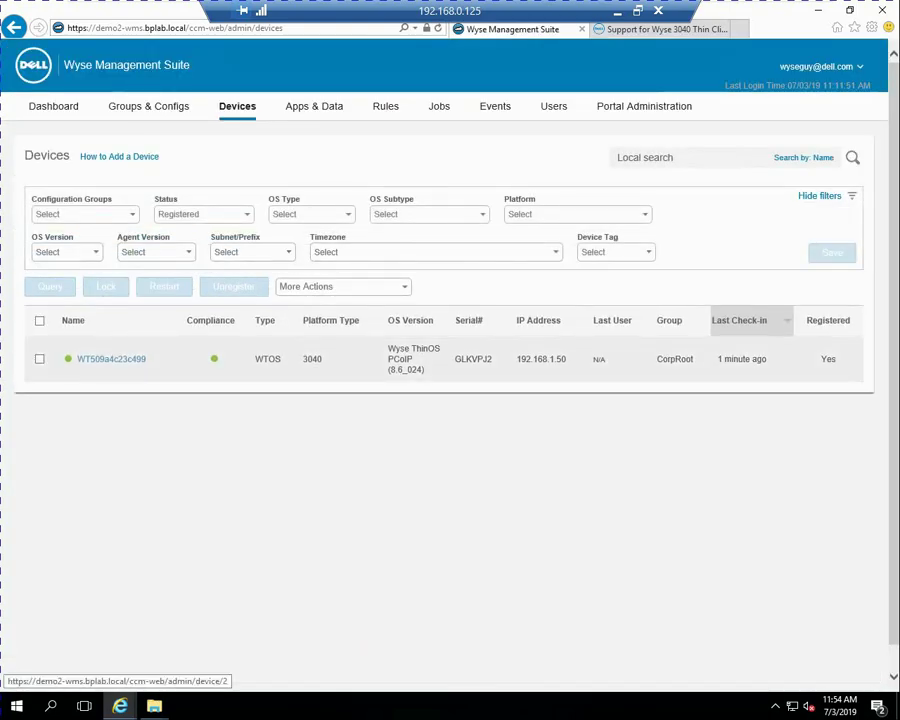
{"action": "left_click", "coordinate": [111, 358]}
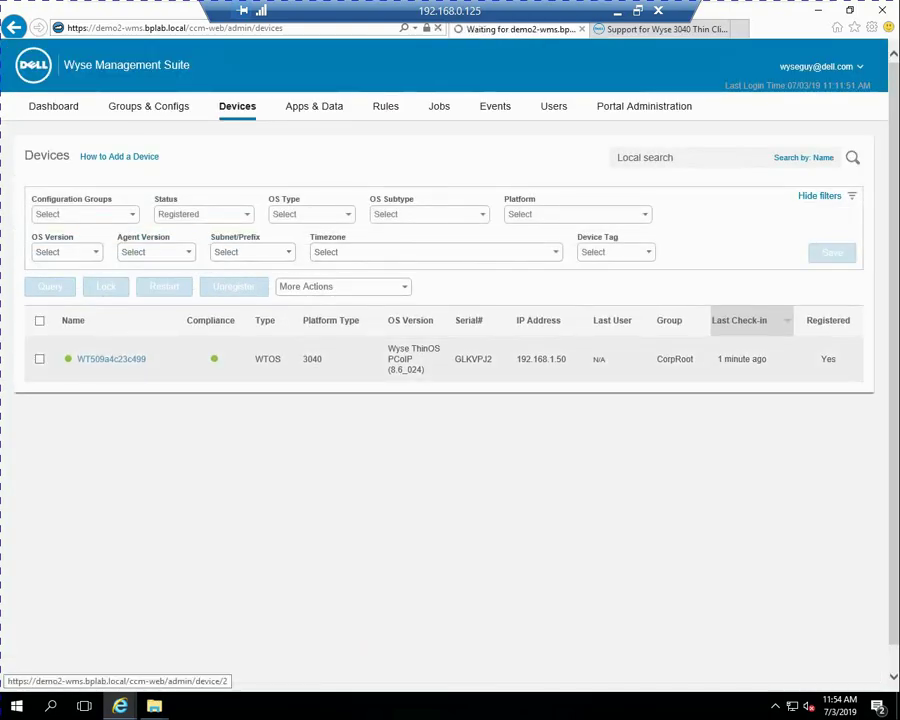